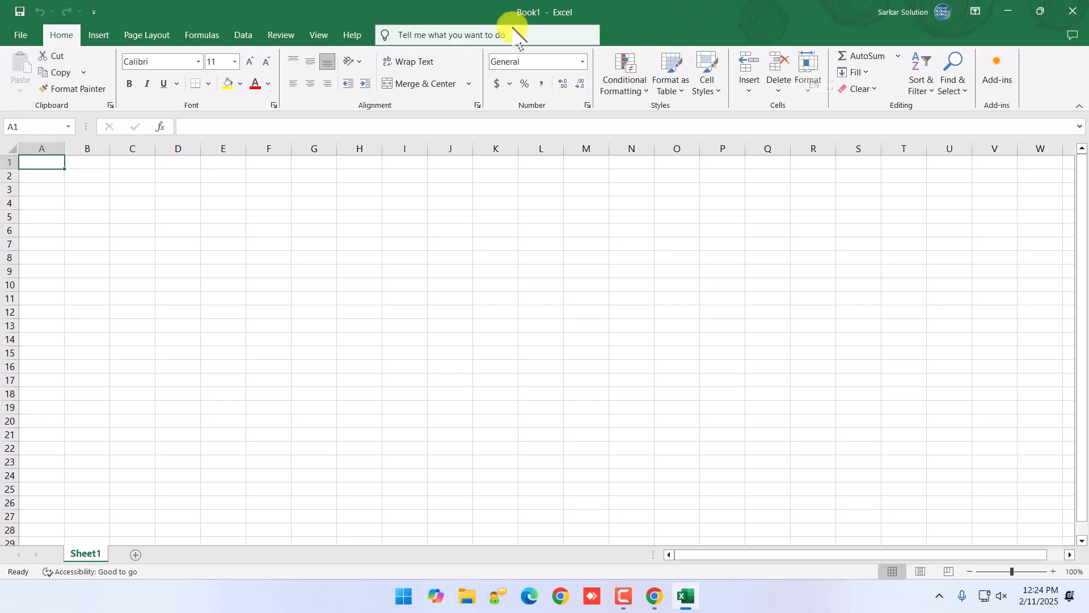
Look through the Insert, Page Layout, Formulas, Data, Review, View and Help command sets, ending on the Home commands
{"action": "left_click", "coordinate": [97, 35]}
{"action": "left_click", "coordinate": [147, 35]}
{"action": "left_click", "coordinate": [201, 35]}
{"action": "left_click", "coordinate": [239, 35]}
{"action": "left_click", "coordinate": [281, 35]}
{"action": "left_click", "coordinate": [318, 35]}
{"action": "left_click", "coordinate": [352, 36]}
{"action": "left_click", "coordinate": [61, 35]}
{"action": "left_click", "coordinate": [98, 35]}
{"action": "left_click", "coordinate": [145, 35]}
{"action": "left_click", "coordinate": [201, 35]}
{"action": "left_click", "coordinate": [243, 35]}
{"action": "left_click", "coordinate": [63, 35]}
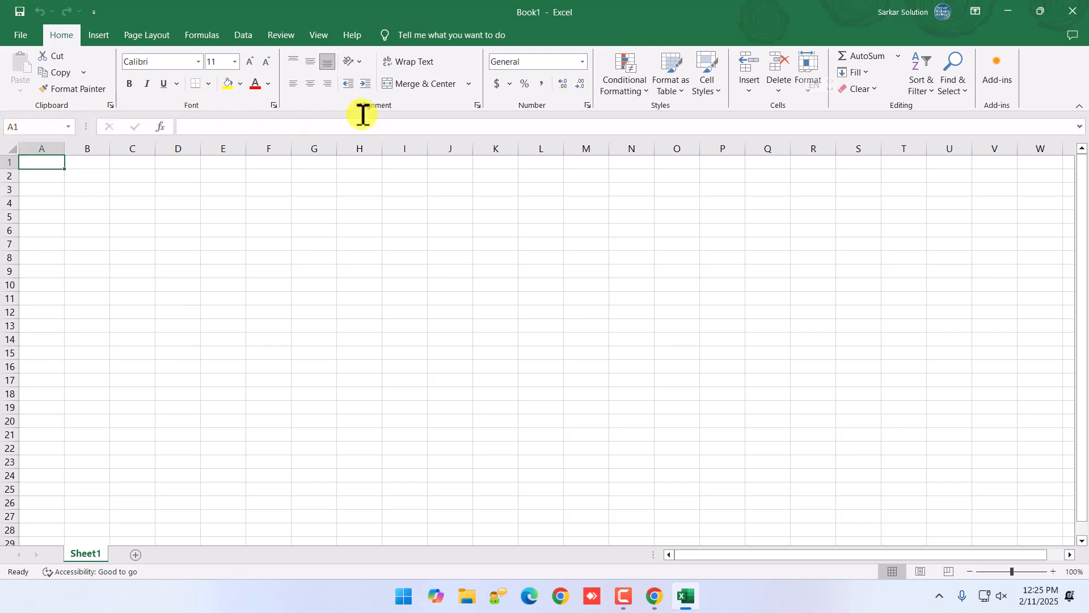
Hide the formula bar and display it again, returning to the Home commands
{"action": "left_click", "coordinate": [320, 35]}
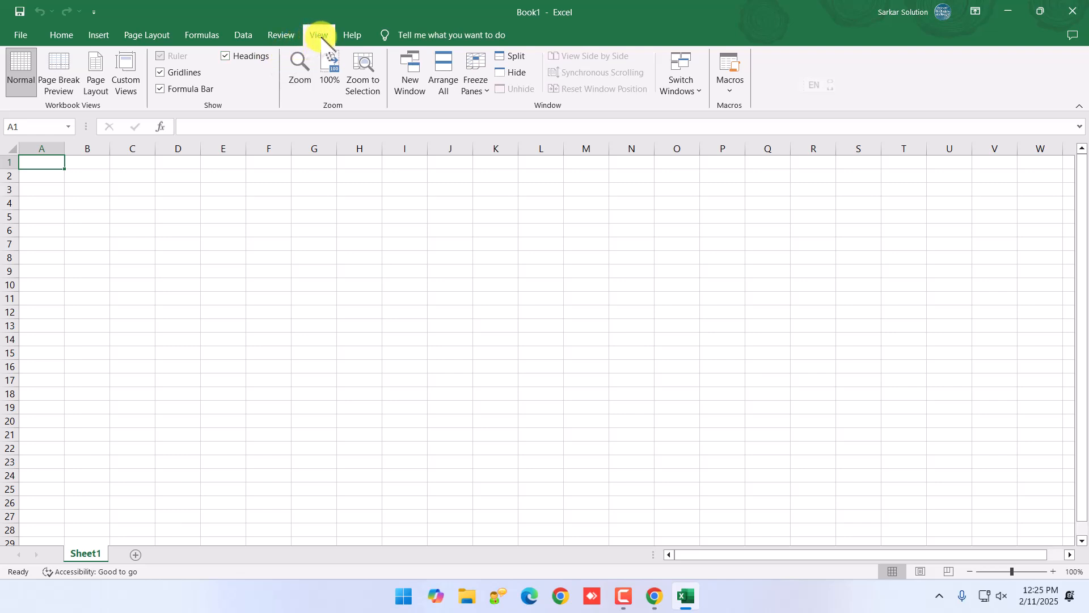
{"action": "left_click", "coordinate": [190, 91]}
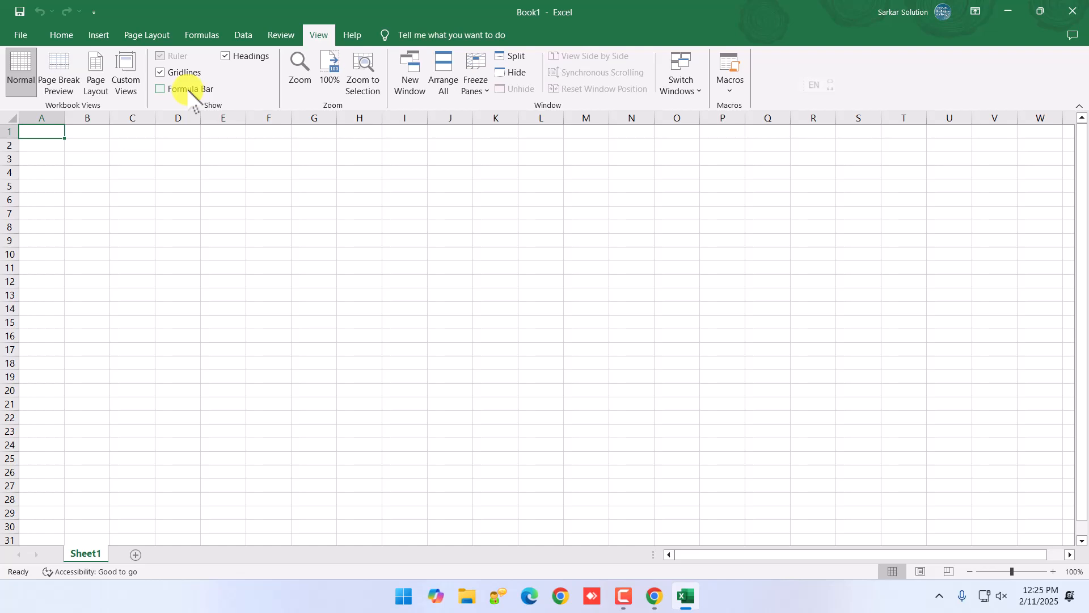
{"action": "left_click", "coordinate": [189, 90]}
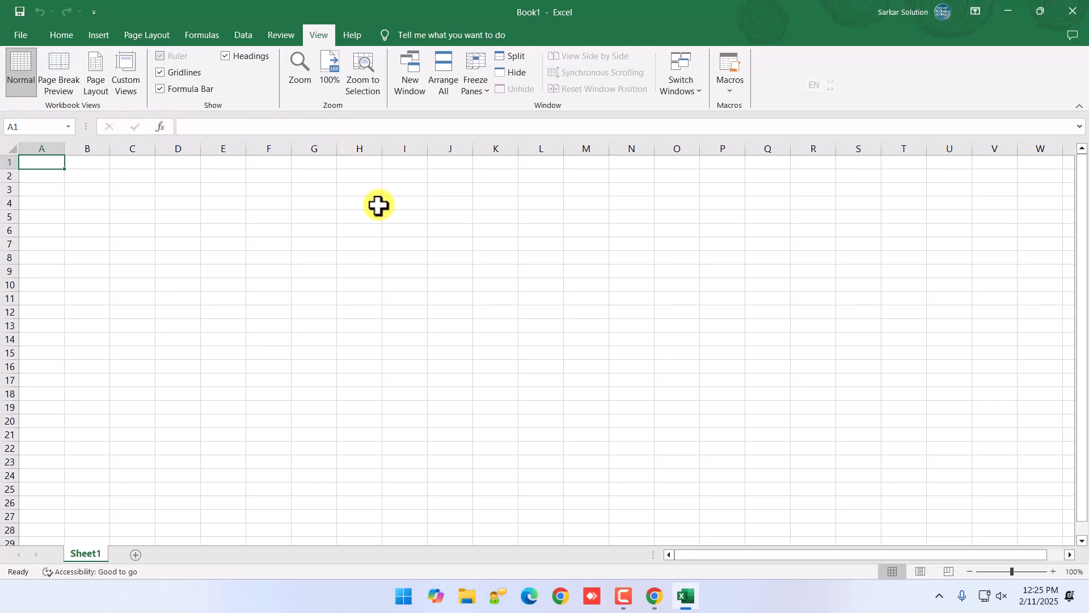
{"action": "left_click", "coordinate": [56, 35]}
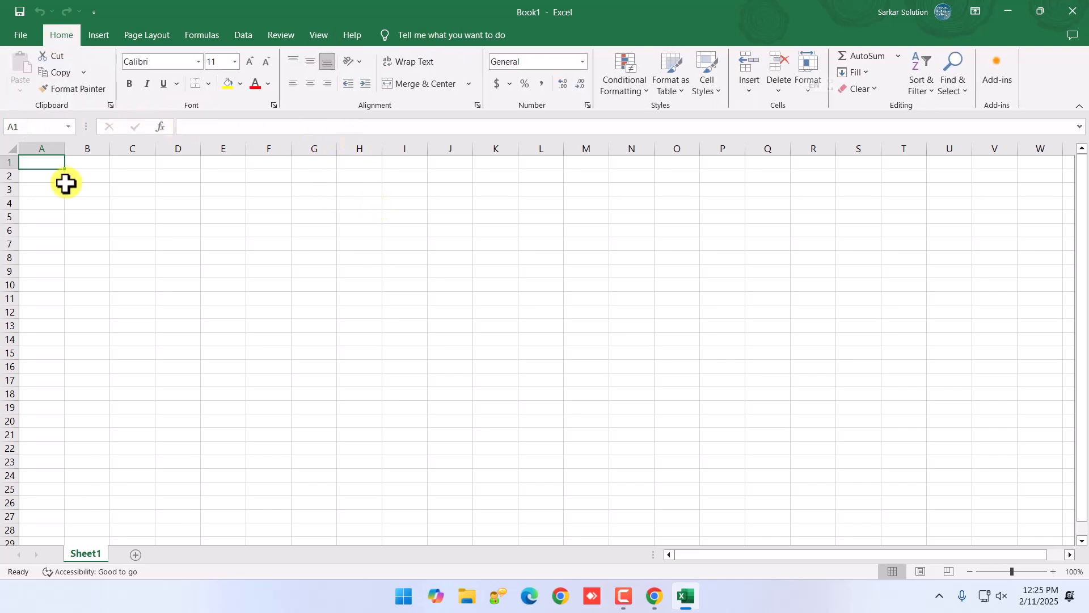
Select whole columns from F back to A one at a time to examine the column headings
{"action": "left_click", "coordinate": [54, 147]}
{"action": "scroll", "coordinate": [47, 149], "scroll_direction": "up", "scroll_amount": 5}
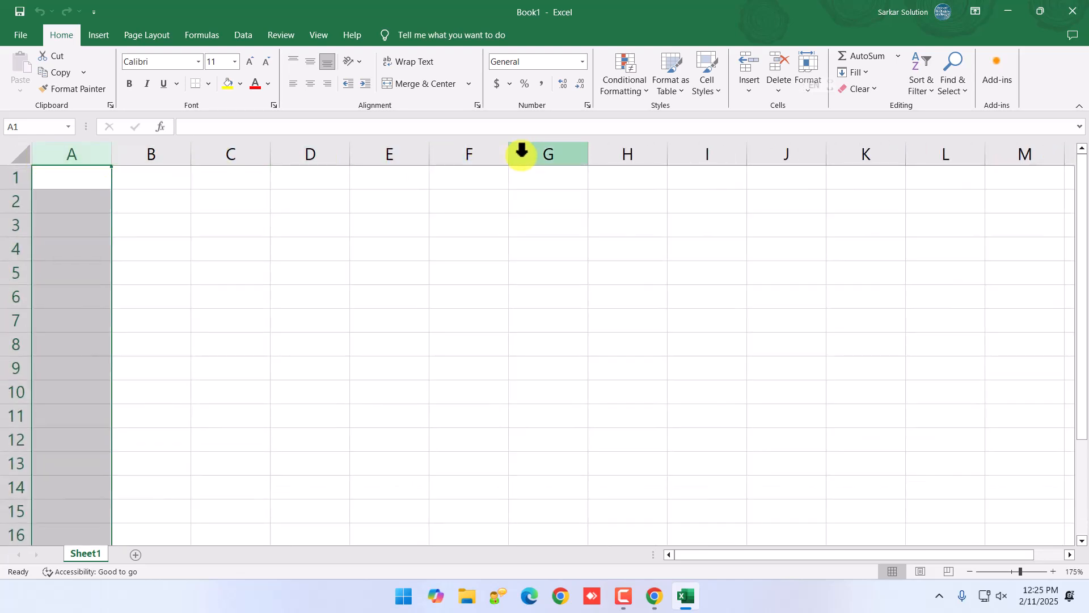
{"action": "left_click", "coordinate": [477, 152]}
{"action": "left_click", "coordinate": [382, 150]}
{"action": "left_click", "coordinate": [300, 150]}
{"action": "left_click", "coordinate": [233, 150]}
{"action": "left_click", "coordinate": [142, 150]}
{"action": "left_click", "coordinate": [63, 149]}
Select rows 1 through 6 one at a time to examine the row headings
{"action": "left_click", "coordinate": [12, 177]}
{"action": "left_click", "coordinate": [11, 199]}
{"action": "left_click", "coordinate": [12, 225]}
{"action": "left_click", "coordinate": [12, 249]}
{"action": "left_click", "coordinate": [14, 273]}
{"action": "left_click", "coordinate": [16, 298]}
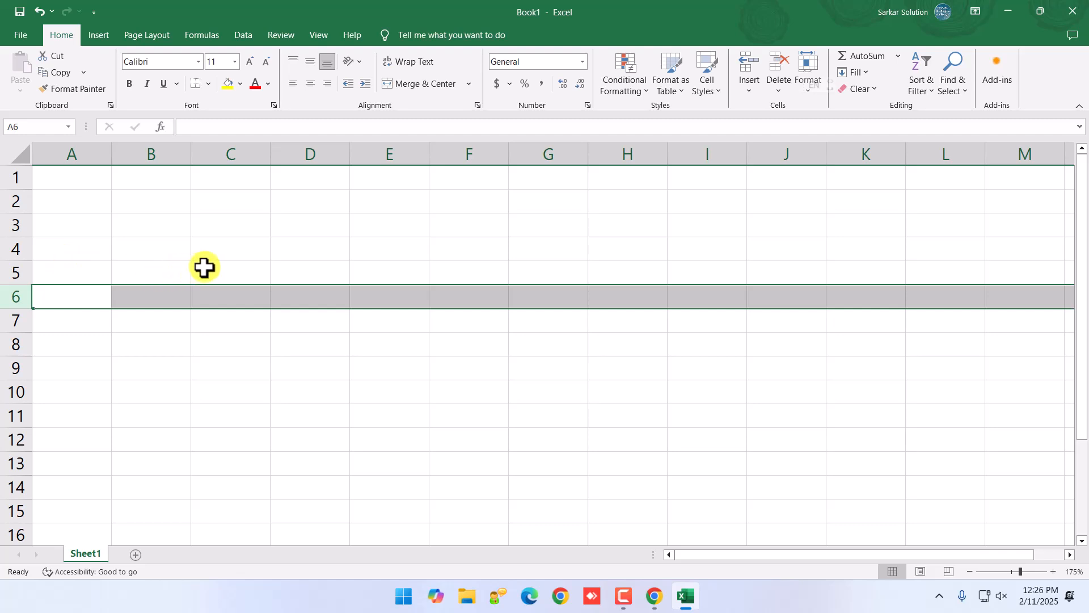
Select cell C4, column C and row 4 in turn to examine how a cell address is formed
{"action": "left_click", "coordinate": [219, 251]}
{"action": "left_click", "coordinate": [225, 154]}
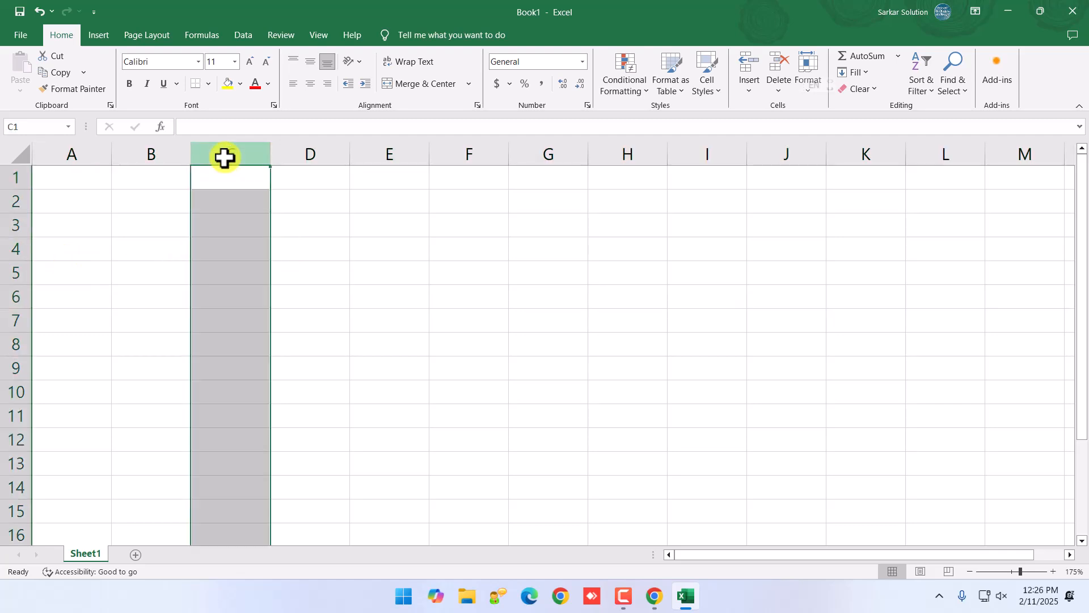
{"action": "left_click", "coordinate": [19, 241]}
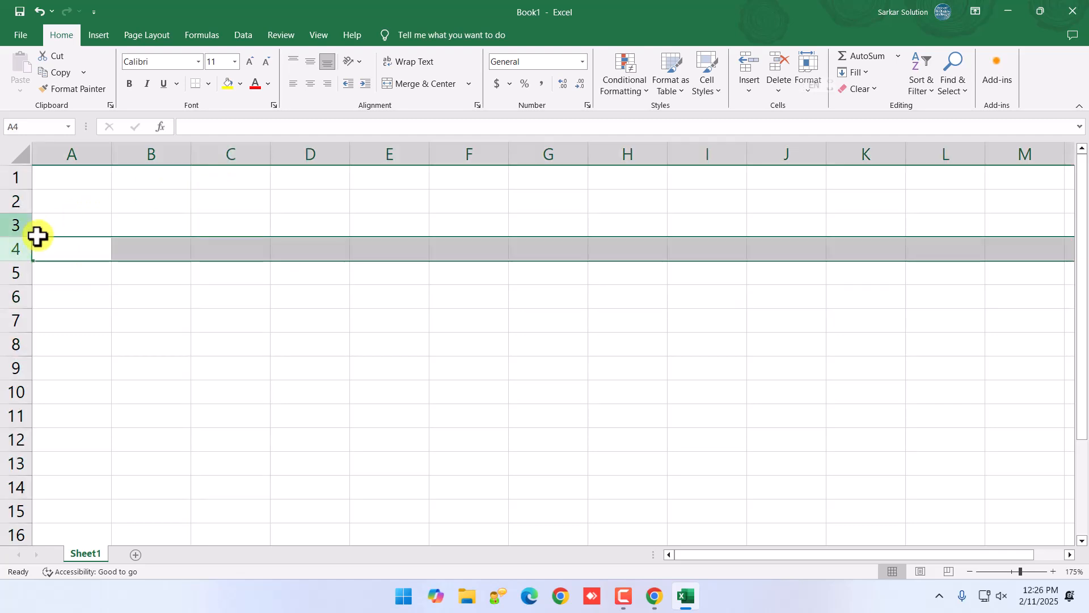
{"action": "left_click", "coordinate": [236, 248]}
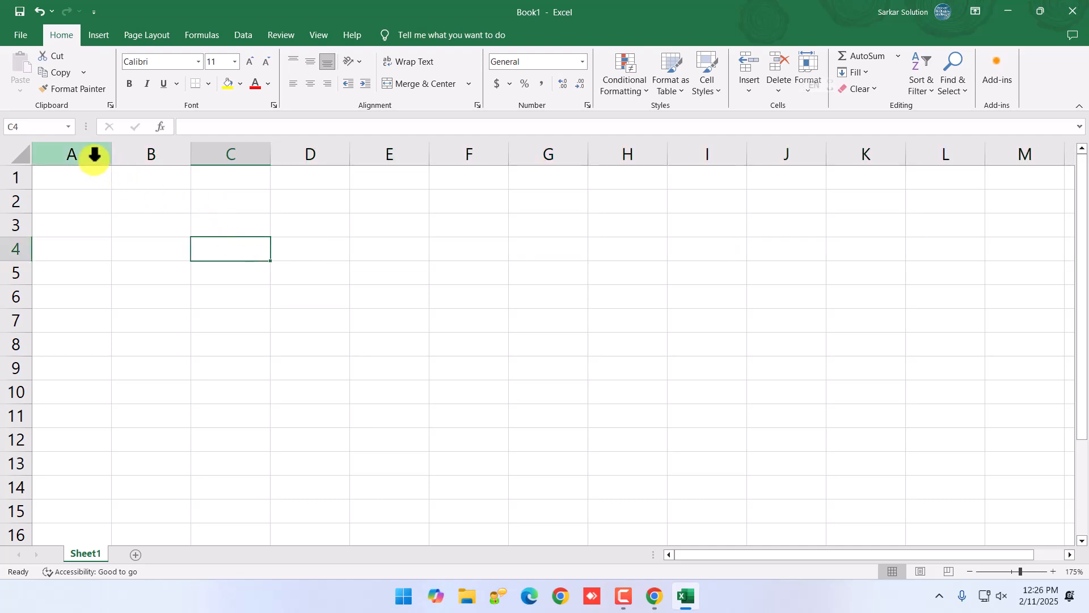
Examine the address of cell D4 by alternately selecting column D, row 4 and the cell where they cross
{"action": "left_click", "coordinate": [305, 157]}
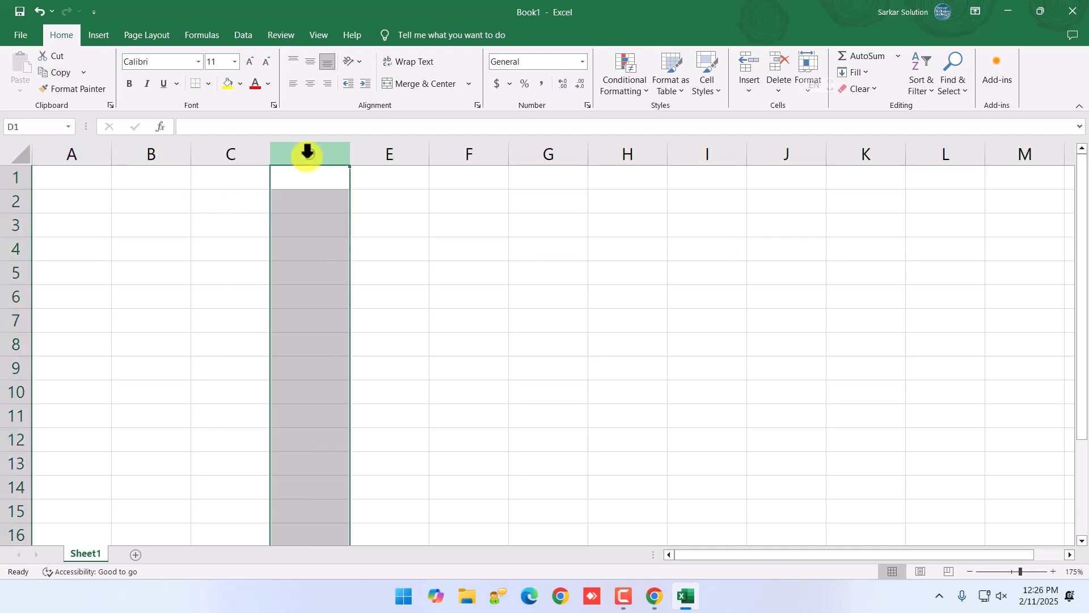
{"action": "left_click", "coordinate": [17, 247]}
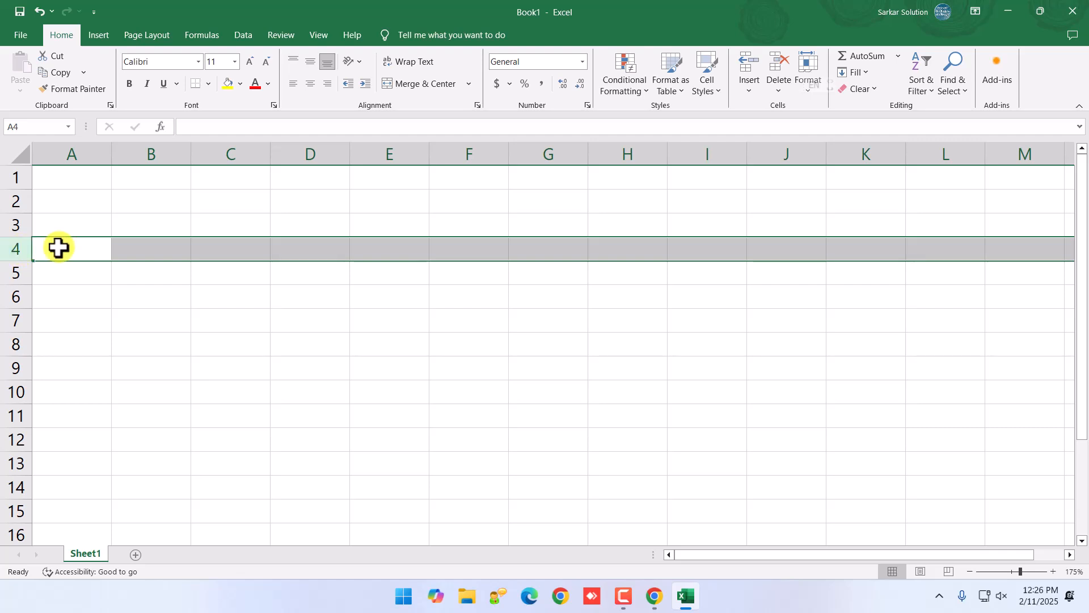
{"action": "left_click", "coordinate": [305, 152]}
{"action": "left_click", "coordinate": [294, 259]}
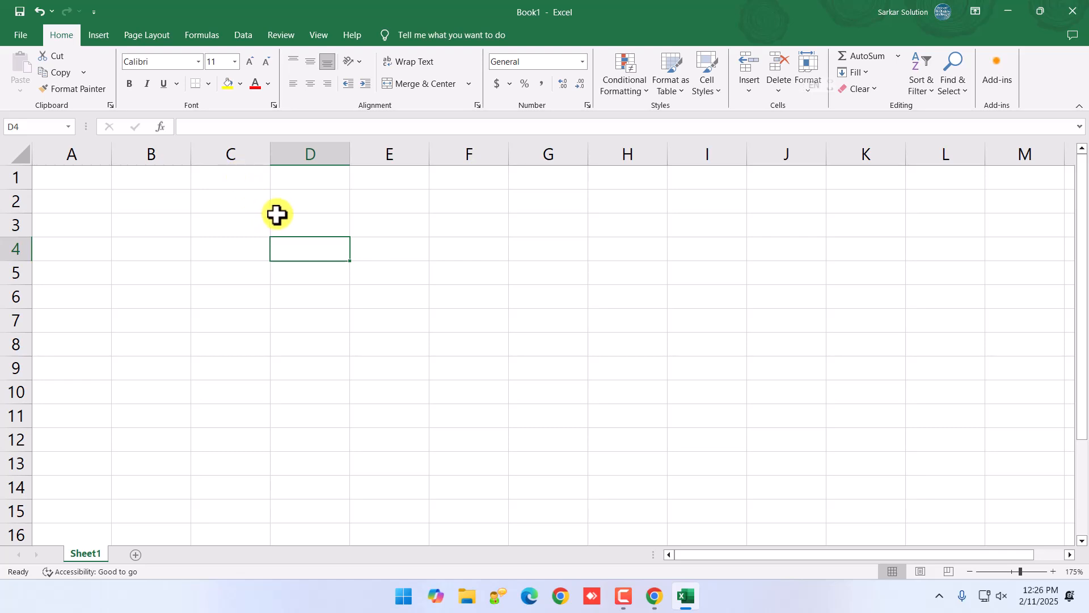
{"action": "left_click", "coordinate": [319, 152]}
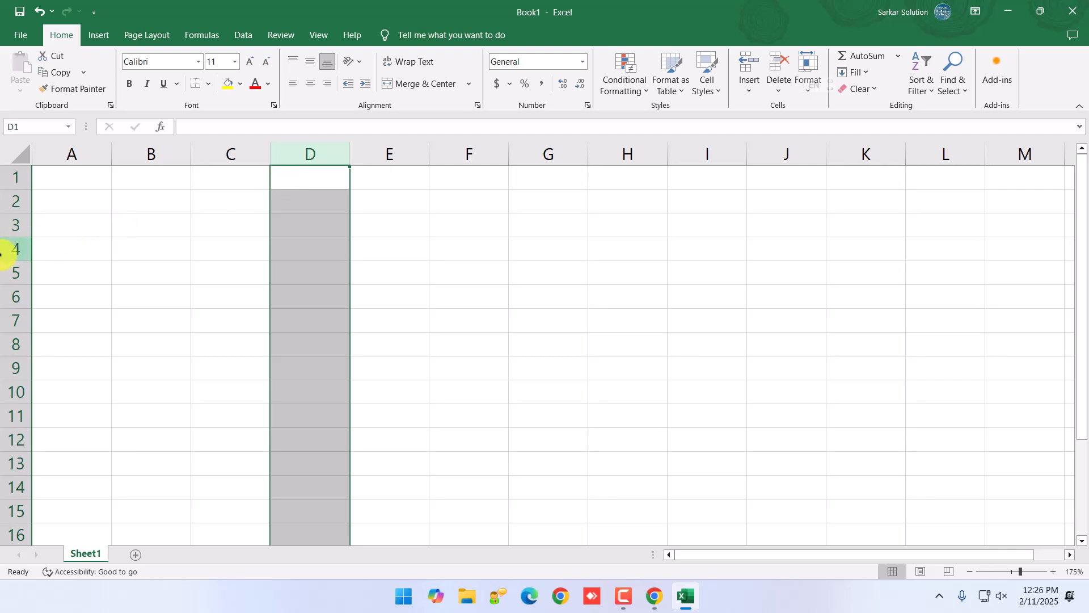
{"action": "left_click", "coordinate": [4, 250]}
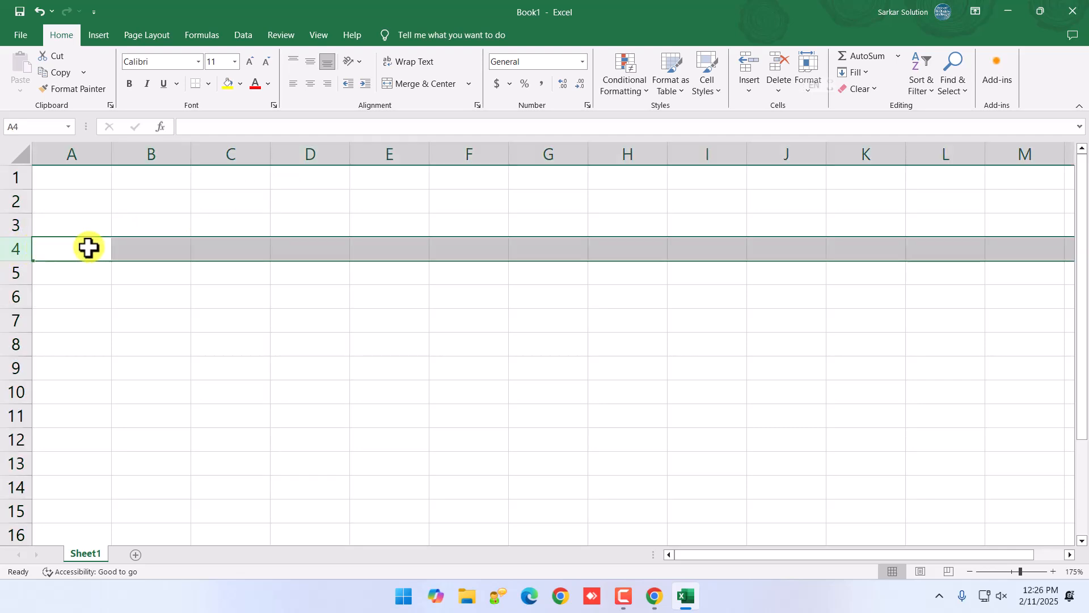
{"action": "left_click", "coordinate": [330, 256]}
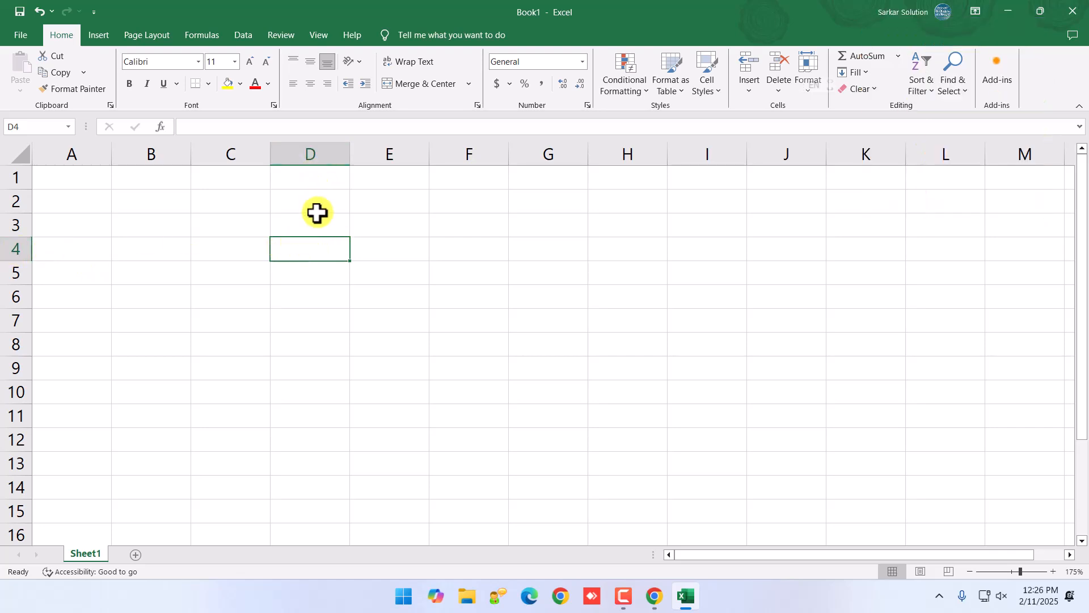
Select cells E7, F4, I11, F6, D7, E9, E8 and E5 one at a time to read their addresses
{"action": "left_click", "coordinate": [396, 329]}
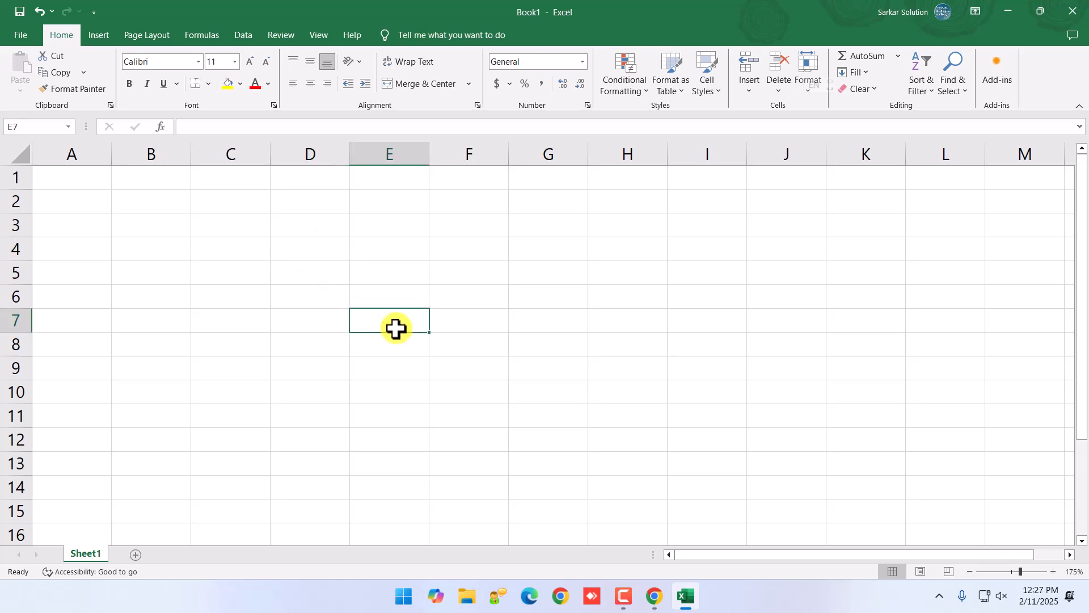
{"action": "left_click", "coordinate": [485, 250]}
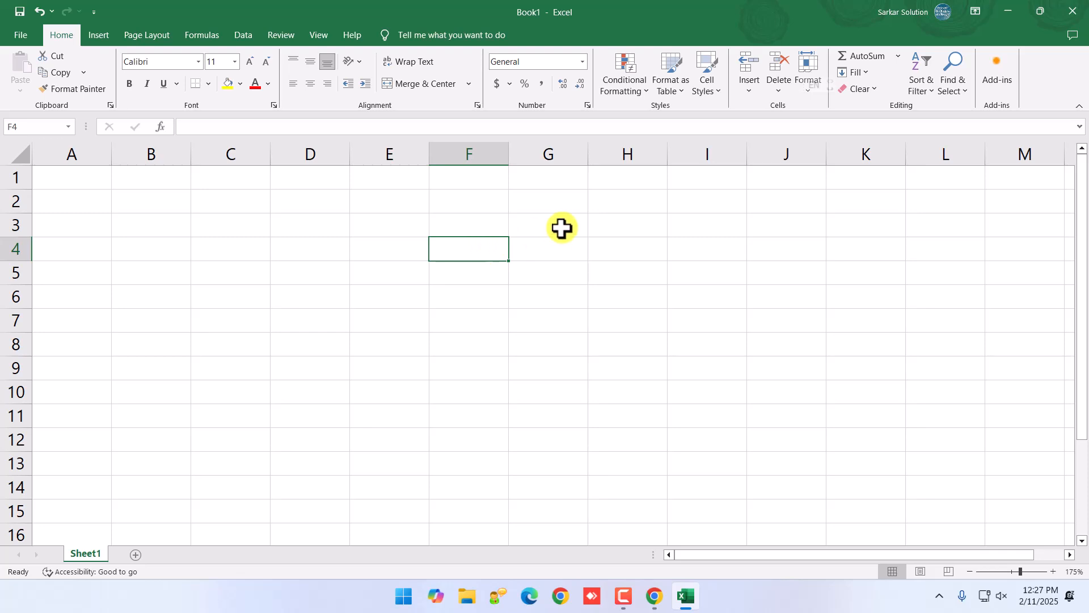
{"action": "left_click", "coordinate": [682, 424]}
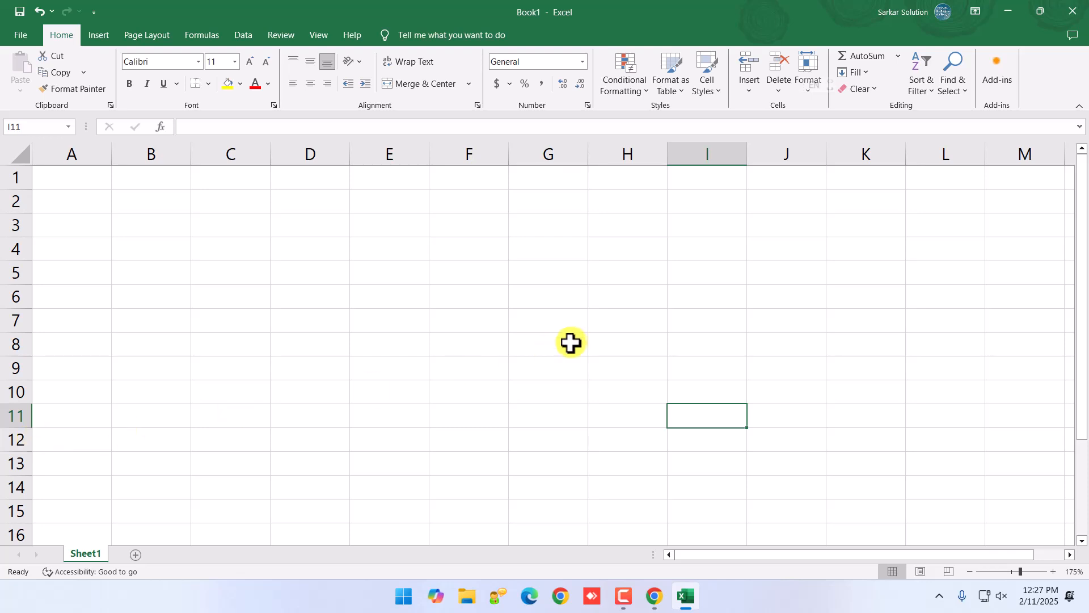
{"action": "left_click", "coordinate": [447, 294]}
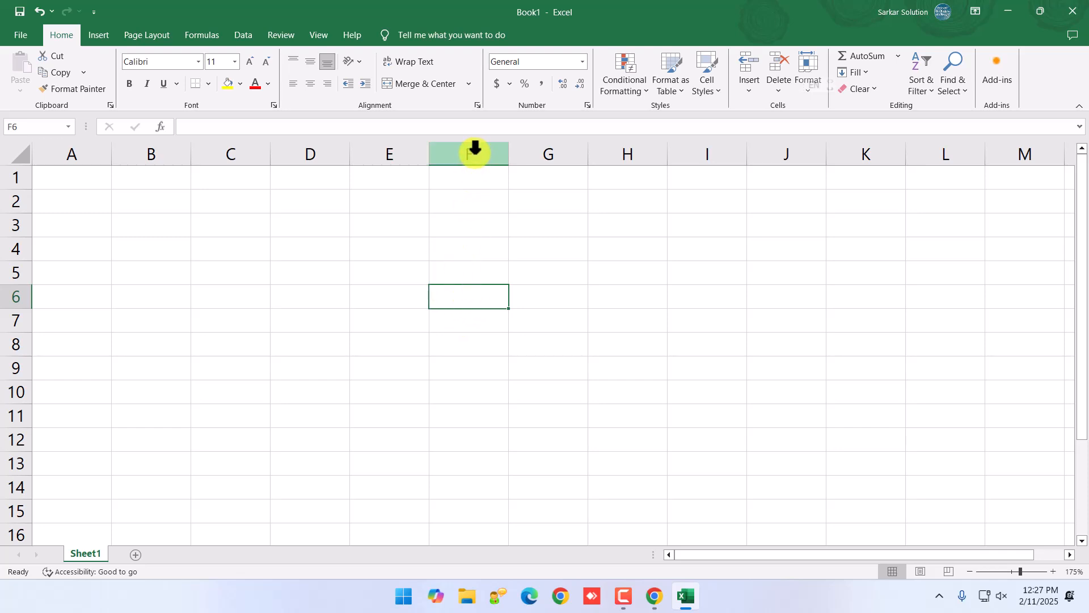
{"action": "left_click", "coordinate": [312, 326]}
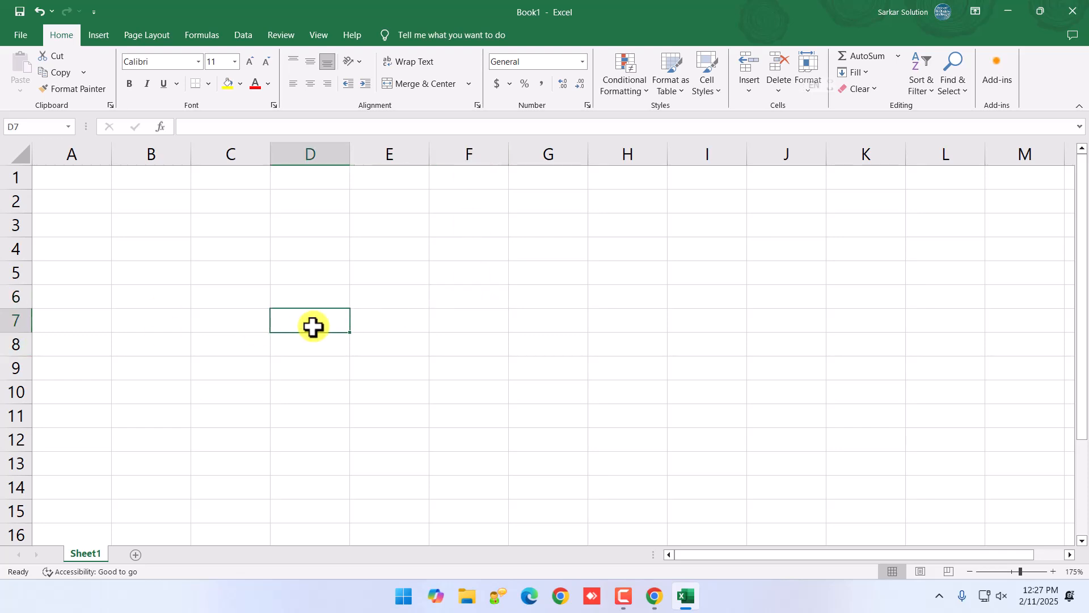
{"action": "left_click", "coordinate": [387, 362]}
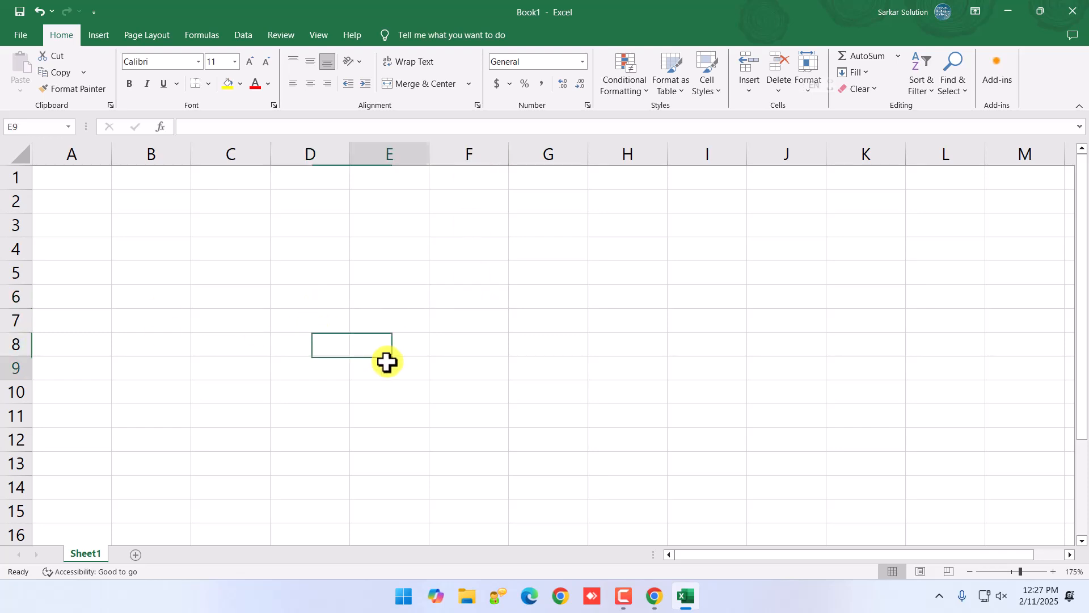
{"action": "left_click", "coordinate": [404, 340]}
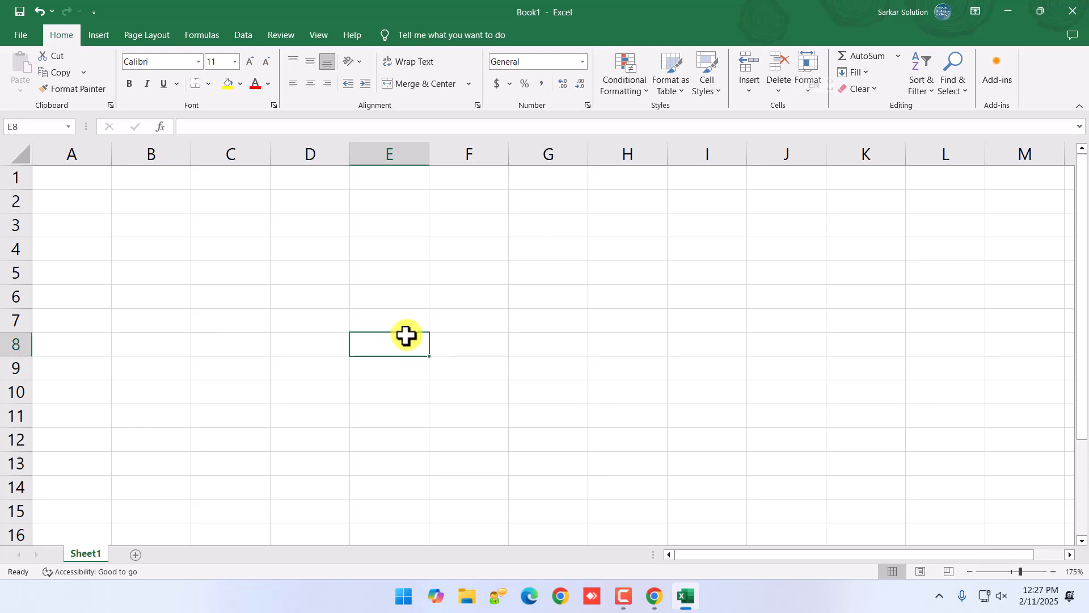
{"action": "left_click", "coordinate": [399, 274]}
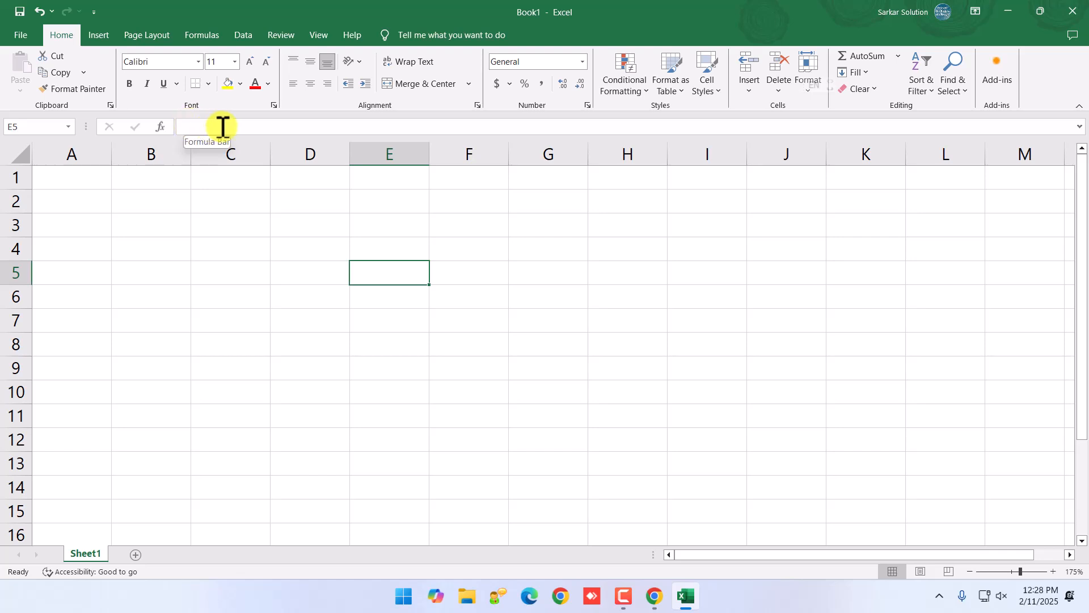
Enter the text "S.no" in cell E4
{"action": "left_click", "coordinate": [377, 202]}
{"action": "left_click", "coordinate": [373, 243]}
{"action": "type", "text": "S.no"}
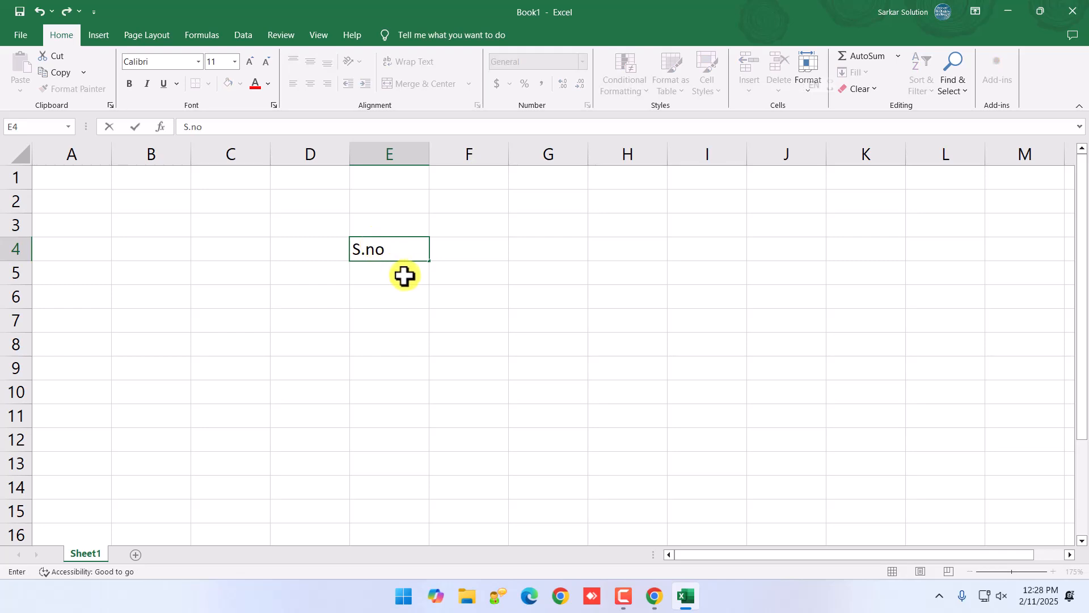
{"action": "key", "text": "Return"}
Select the range A1:L15 to view the sheet area, and check the content of cell E4
{"action": "left_click_drag", "start_coordinate": [94, 179], "coordinate": [949, 511]}
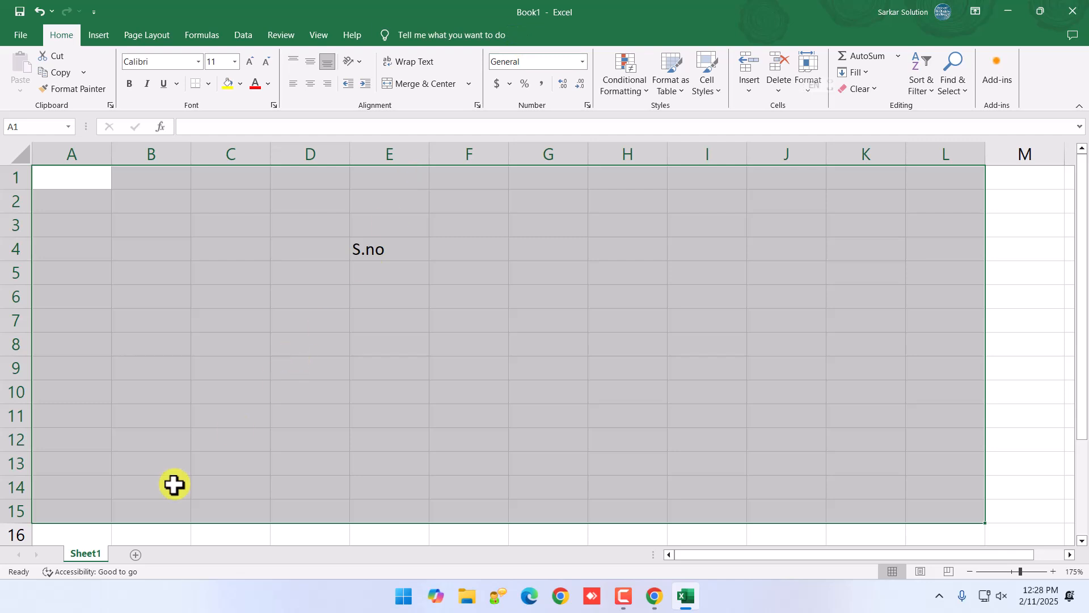
{"action": "left_click", "coordinate": [159, 377]}
{"action": "left_click", "coordinate": [390, 255]}
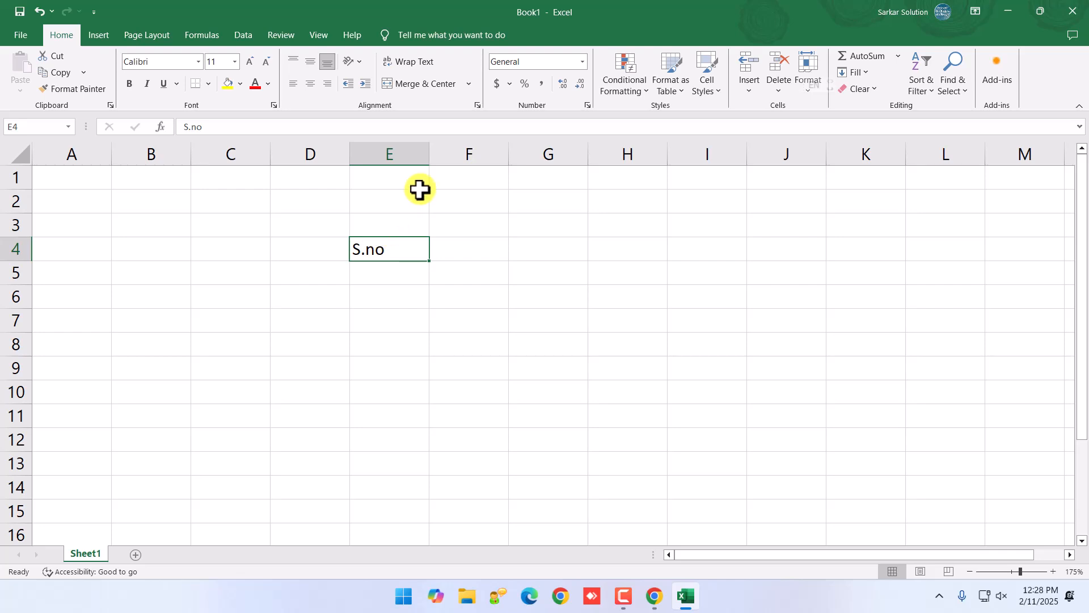
{"action": "left_click", "coordinate": [447, 300]}
{"action": "left_click", "coordinate": [402, 245]}
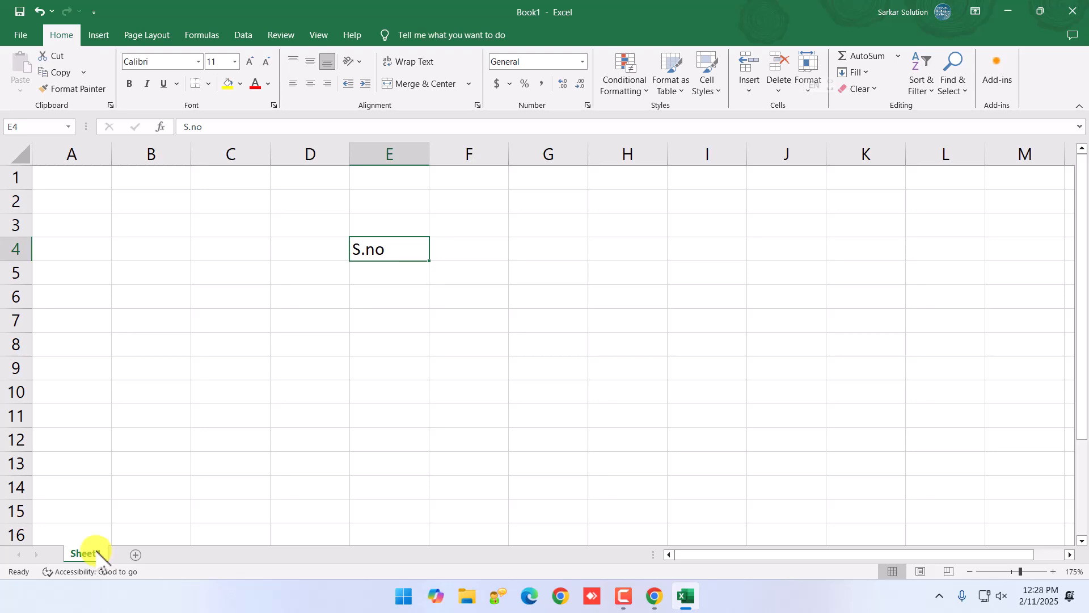
Add new blank worksheets one after another behind Sheet1, continuing past Sheet12
{"action": "left_click", "coordinate": [135, 554]}
{"action": "left_click", "coordinate": [170, 543]}
{"action": "left_click", "coordinate": [179, 554]}
{"action": "left_click", "coordinate": [225, 555]}
{"action": "left_click", "coordinate": [270, 554]}
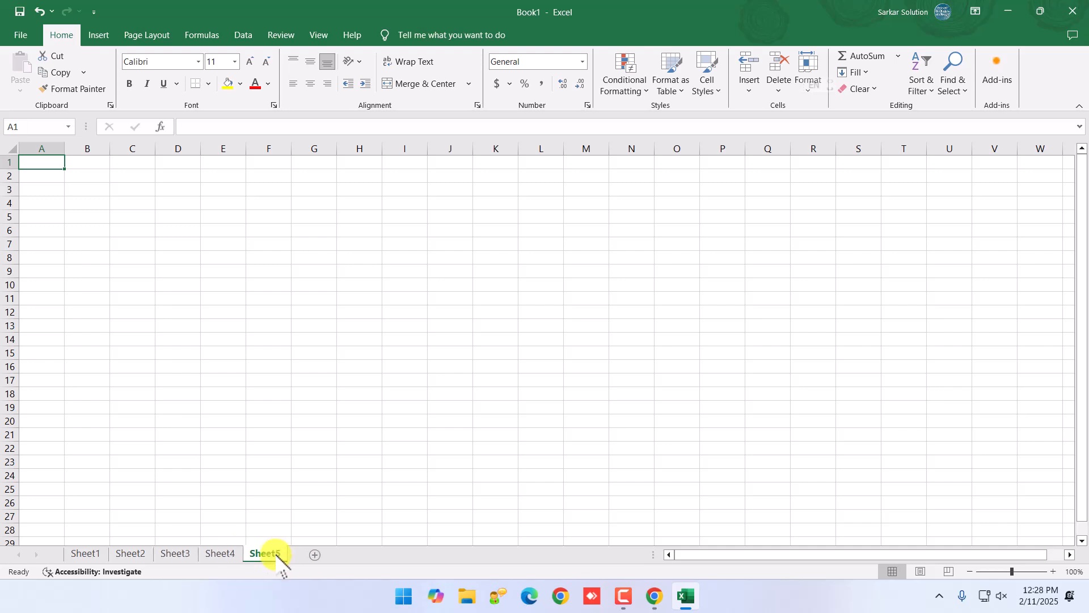
{"action": "left_click", "coordinate": [315, 555]}
{"action": "left_click", "coordinate": [360, 554]}
{"action": "left_click", "coordinate": [405, 554]}
{"action": "left_click", "coordinate": [451, 554]}
{"action": "left_click", "coordinate": [491, 555]}
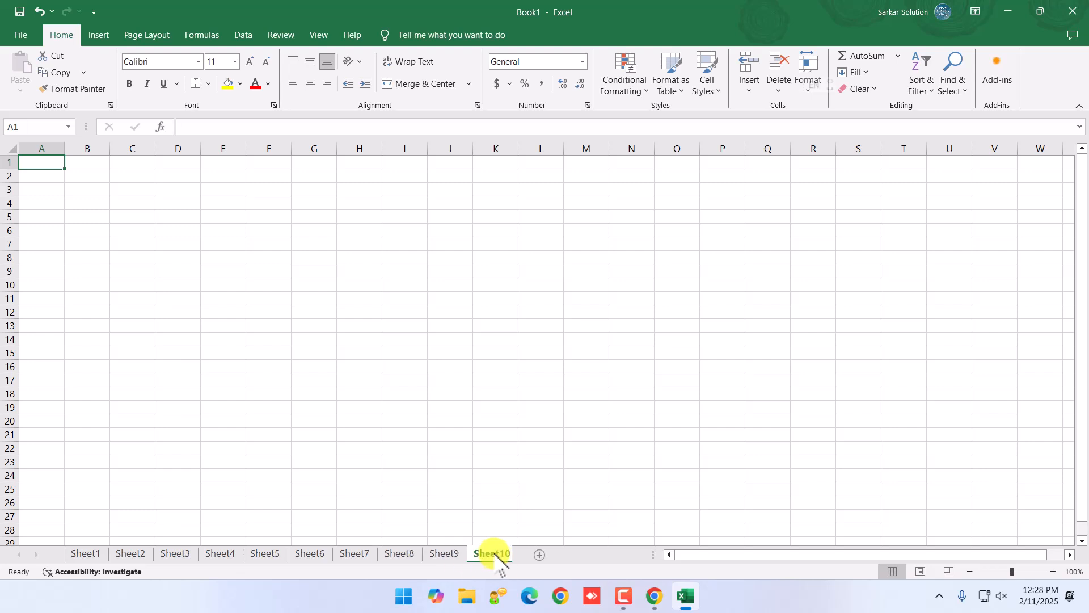
{"action": "left_click", "coordinate": [543, 555]}
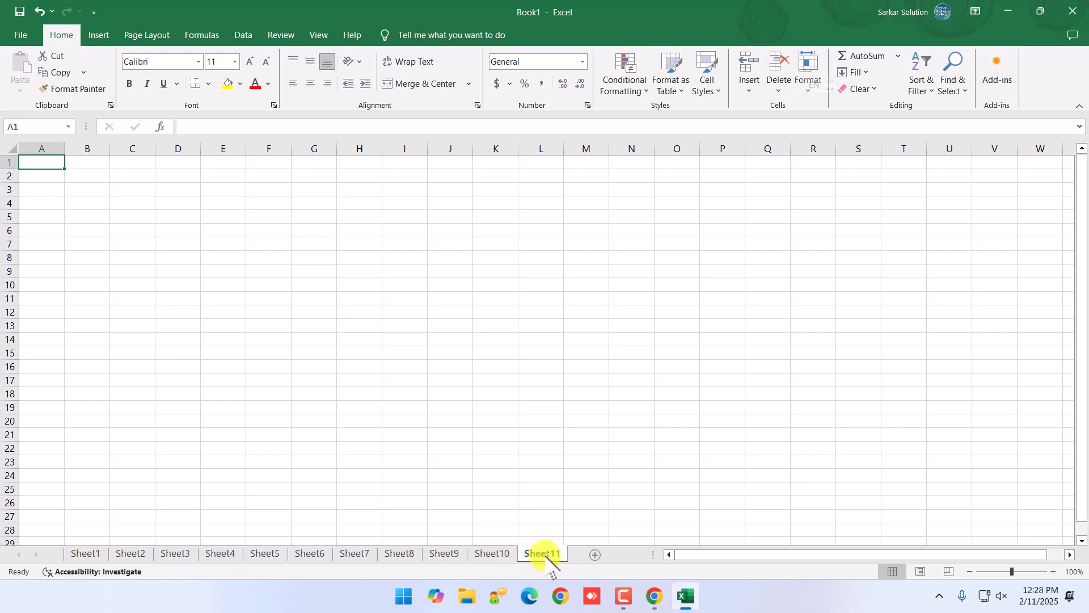
{"action": "left_click", "coordinate": [588, 555]}
{"action": "left_click", "coordinate": [635, 555]}
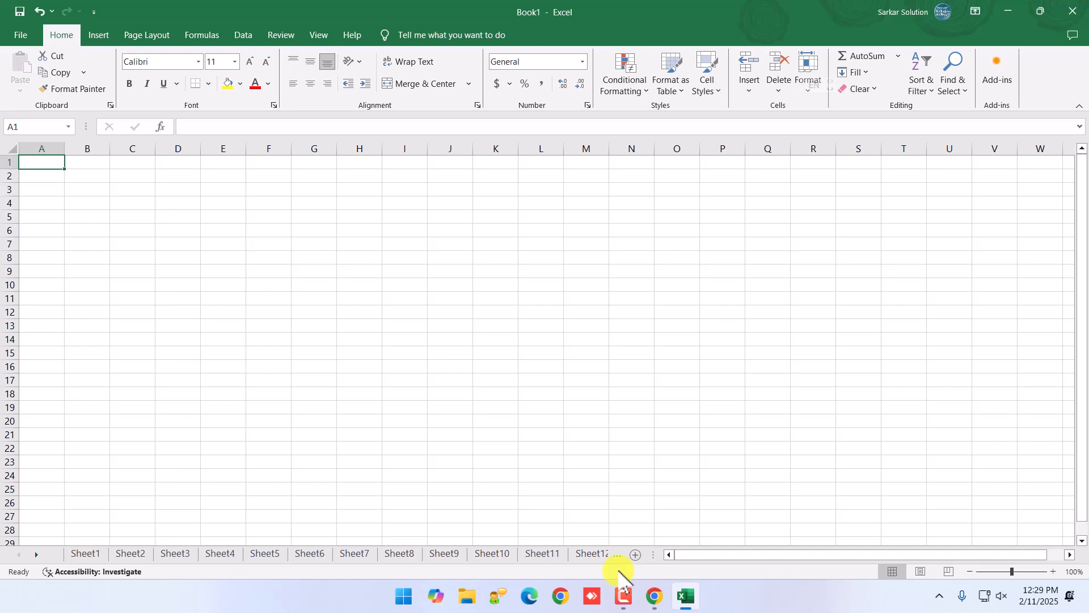
Switch through several of the added worksheets, working backwards to Sheet2
{"action": "left_click", "coordinate": [584, 554]}
{"action": "left_click", "coordinate": [502, 555]}
{"action": "left_click", "coordinate": [435, 554]}
{"action": "left_click", "coordinate": [358, 553]}
{"action": "left_click", "coordinate": [222, 554]}
{"action": "left_click", "coordinate": [125, 553]}
{"action": "left_click", "coordinate": [86, 553]}
Return to Sheet1 and select cell E4 containing "S.no"
{"action": "left_click", "coordinate": [19, 554]}
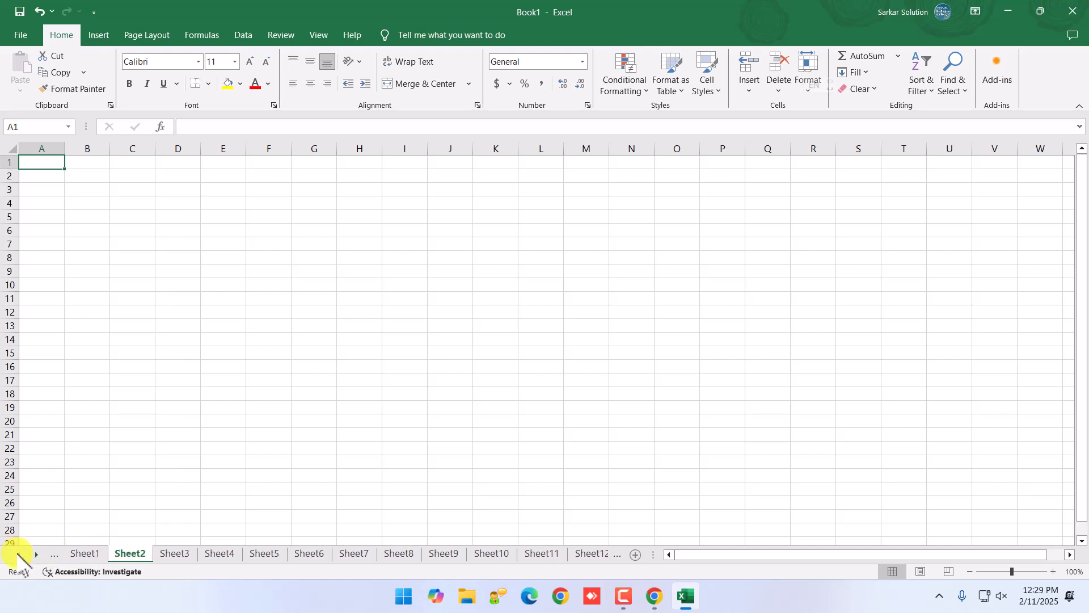
{"action": "left_click", "coordinate": [79, 554]}
{"action": "left_click", "coordinate": [282, 321]}
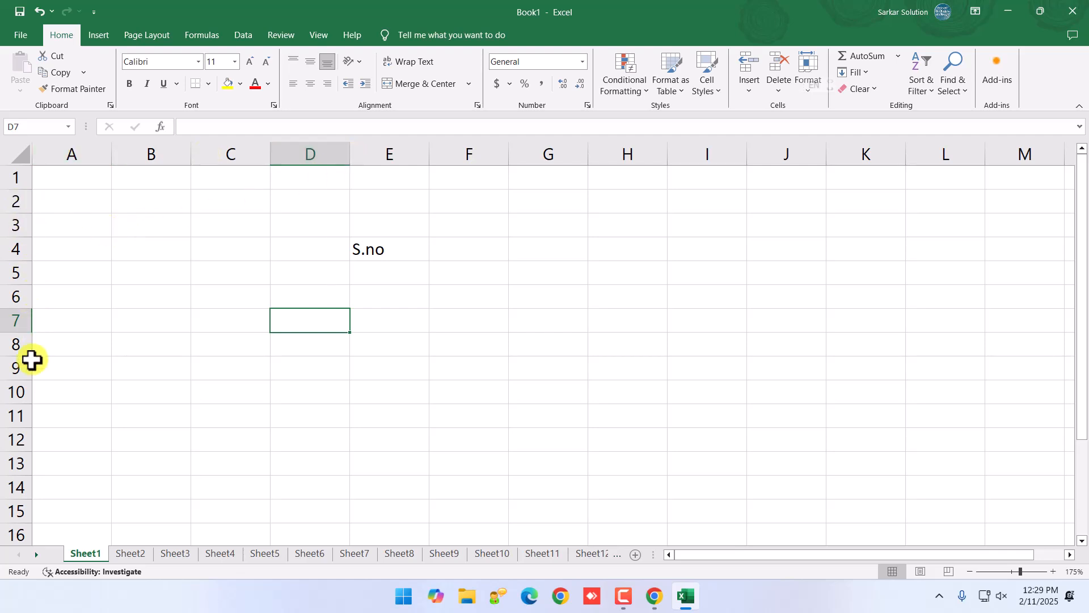
{"action": "left_click", "coordinate": [391, 248]}
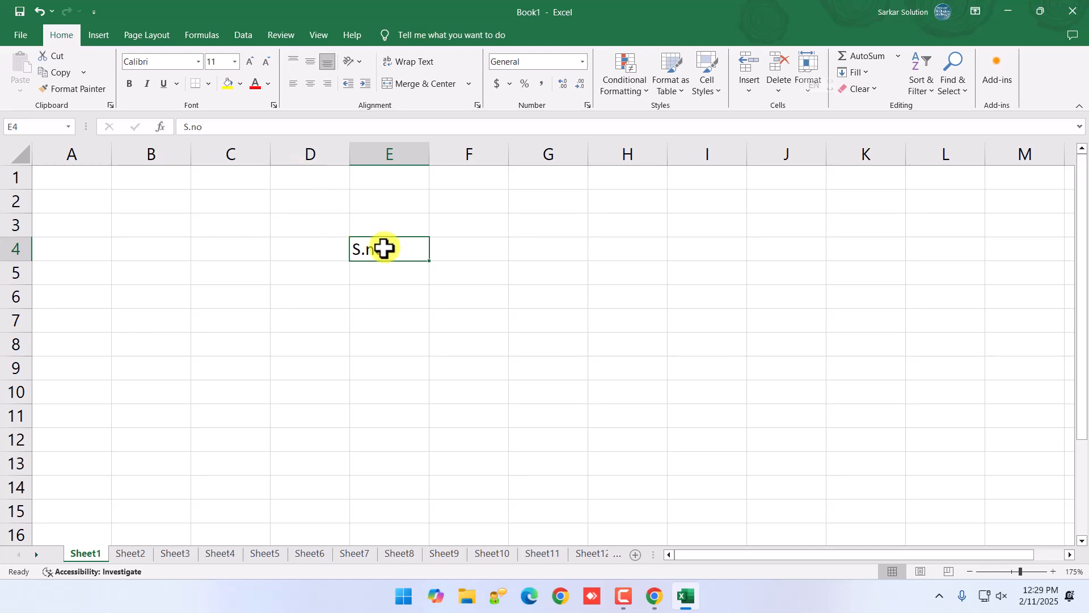
Enter 25 in cell E5 and 62 in cell E6, below the S.no heading
{"action": "left_click", "coordinate": [390, 283]}
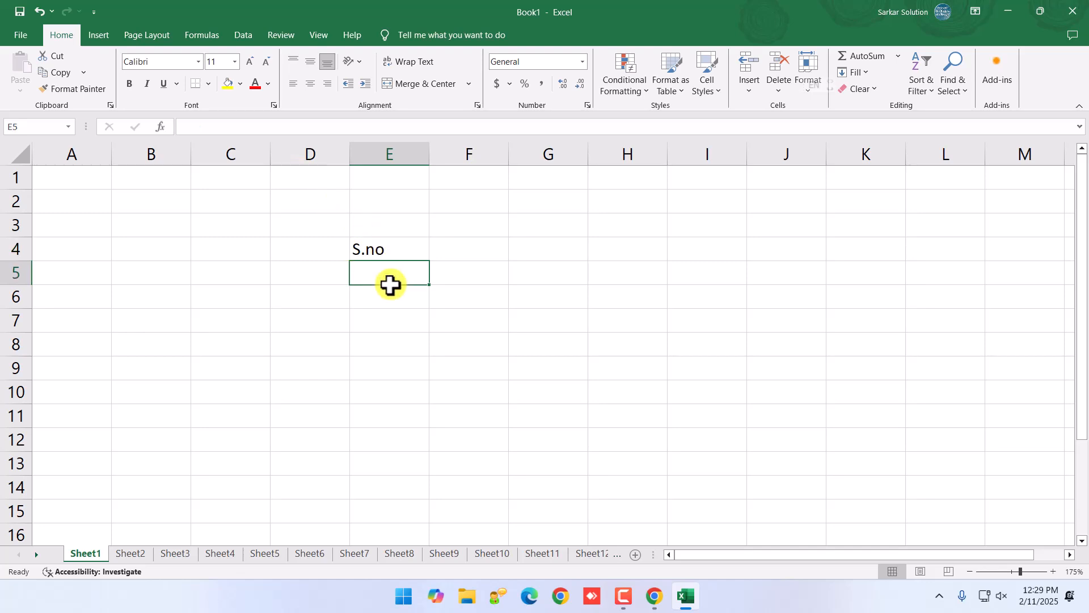
{"action": "type", "text": "25"}
{"action": "key", "text": "Return"}
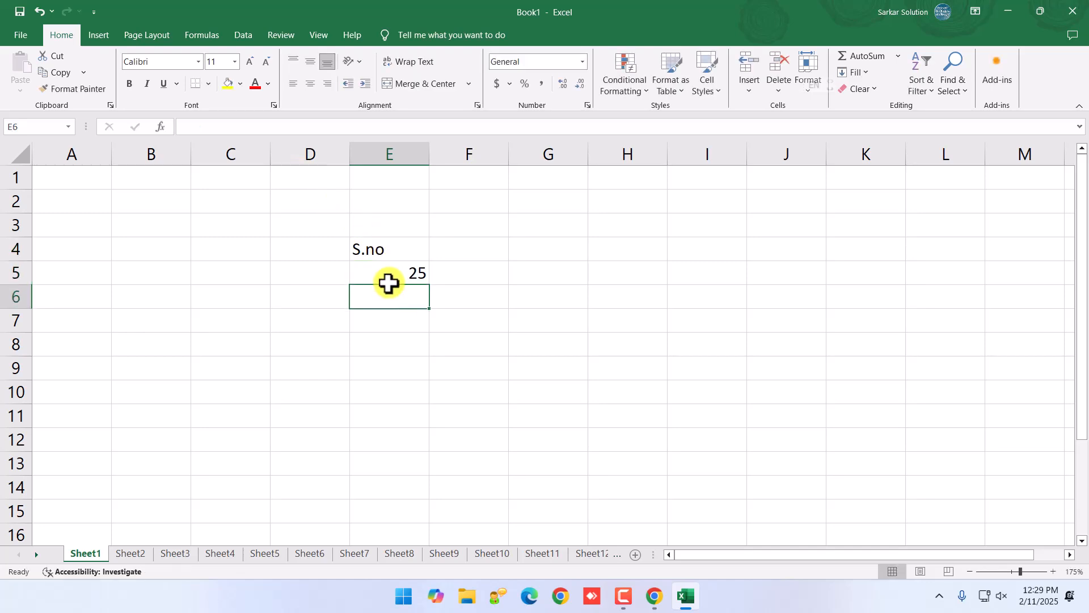
{"action": "left_click", "coordinate": [395, 277]}
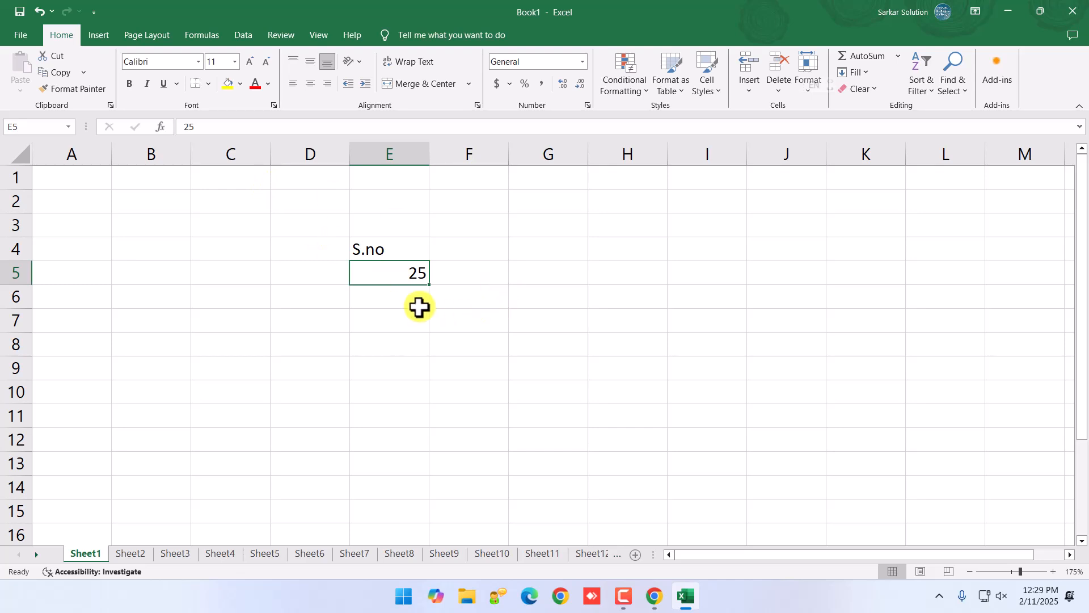
{"action": "left_click", "coordinate": [418, 304]}
{"action": "type", "text": "6"}
{"action": "key", "text": "Return"}
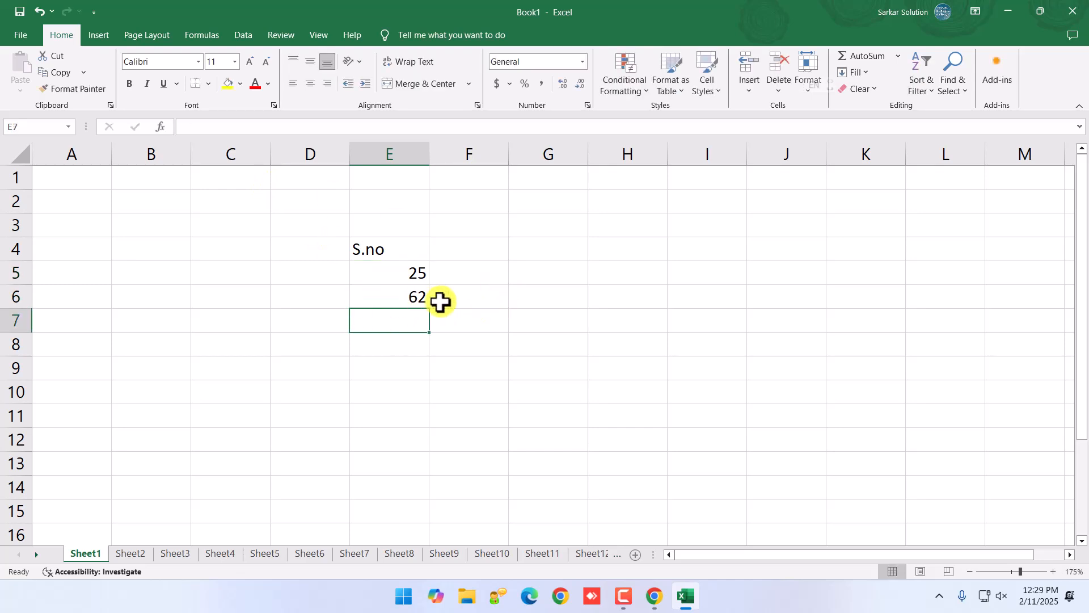
Check the contents of cells E6 and E4 in the formula bar
{"action": "left_click", "coordinate": [421, 300]}
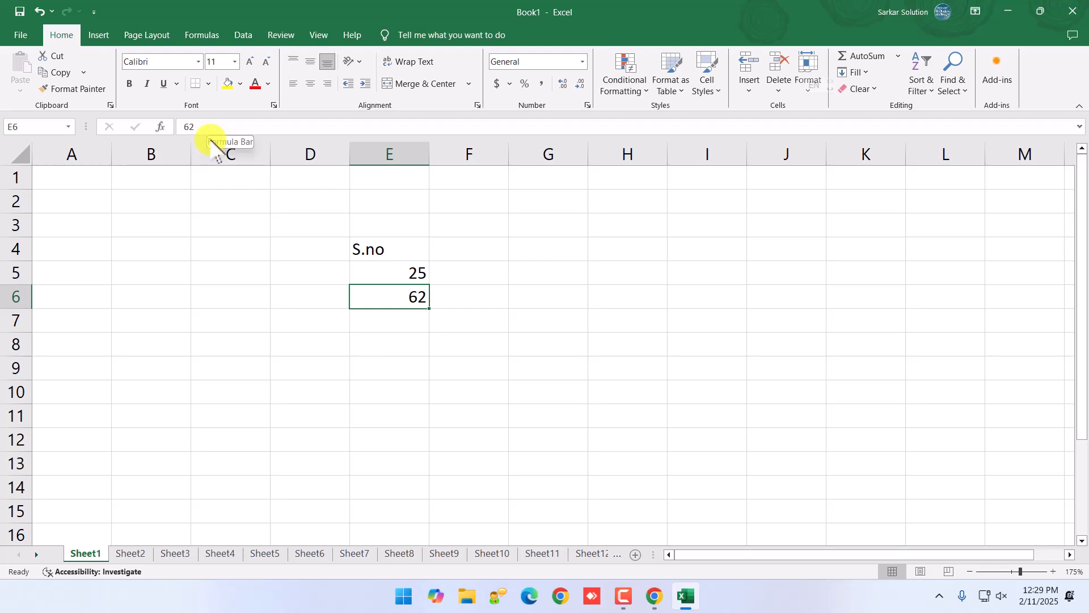
{"action": "left_click", "coordinate": [302, 248]}
{"action": "left_click", "coordinate": [368, 248]}
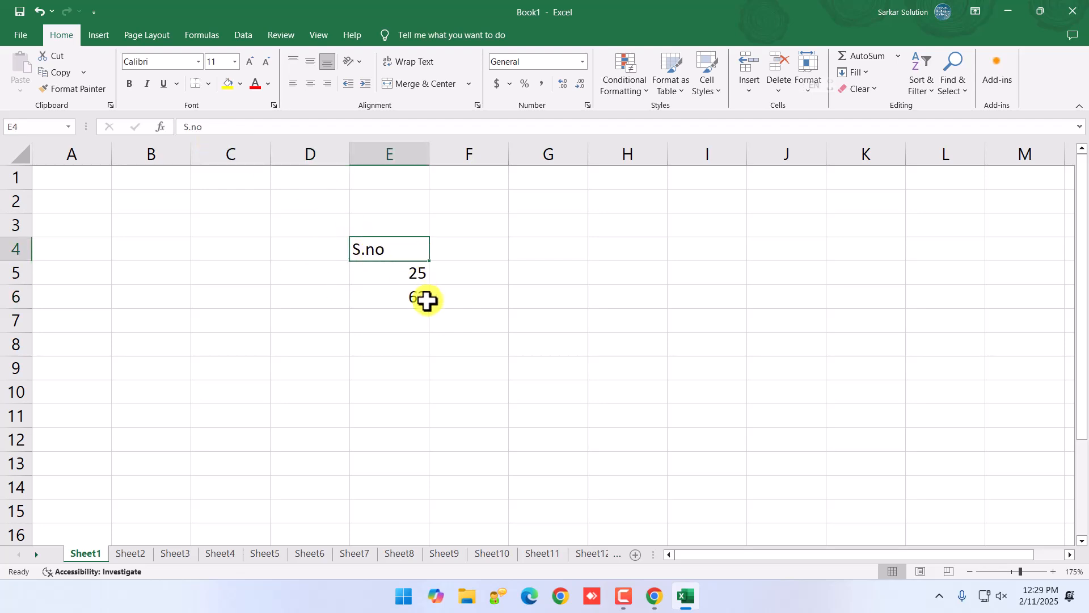
Fill cells E7 to E11 with 52, 25, 25, 54 and 54
{"action": "left_click", "coordinate": [423, 300]}
{"action": "key", "text": "Return"}
{"action": "type", "text": "52"}
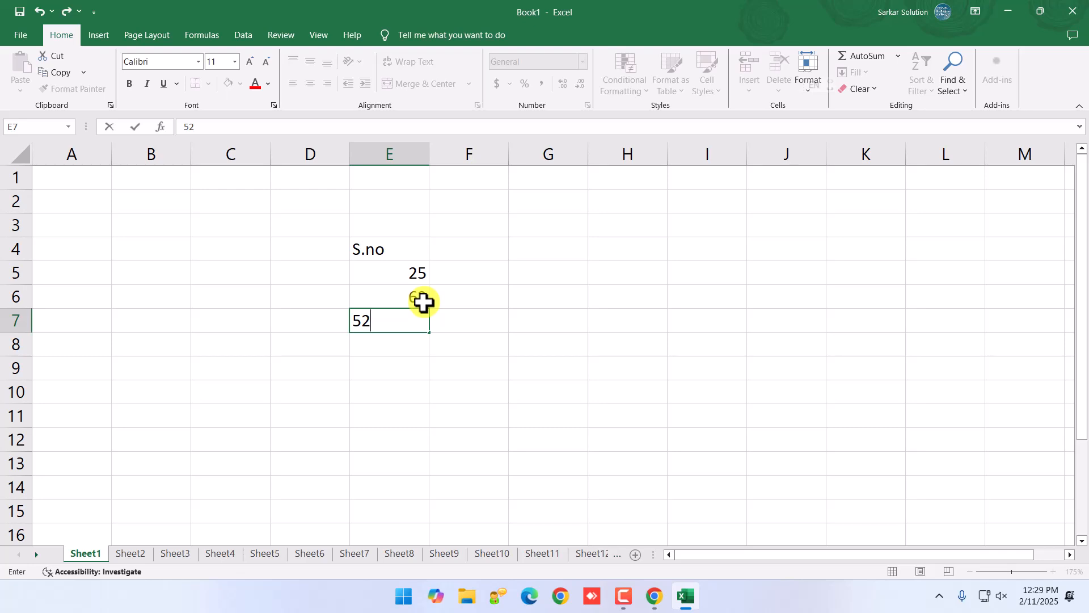
{"action": "key", "text": "Return"}
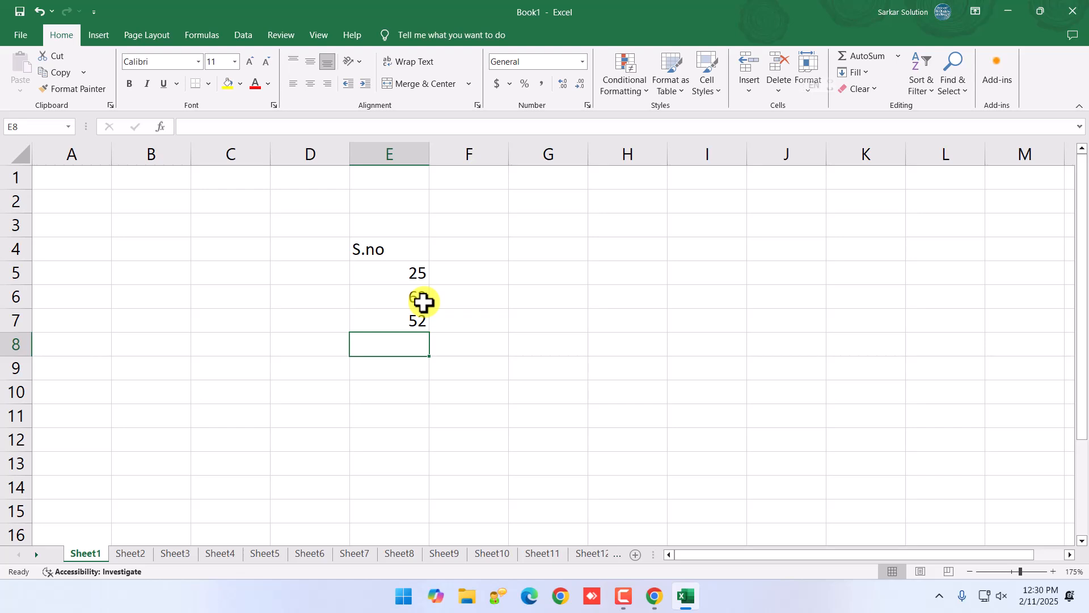
{"action": "type", "text": "25"}
{"action": "key", "text": "Return"}
{"action": "type", "text": "25"}
{"action": "key", "text": "Return"}
{"action": "type", "text": "54"}
{"action": "key", "text": "Return"}
{"action": "type", "text": "54"}
{"action": "key", "text": "Return"}
Move the cell selection back up the numbers to E5, visit E12, and settle on the empty cell F5
{"action": "key", "text": "Up"}
{"action": "key", "text": "Up"}
{"action": "key", "text": "Up"}
{"action": "key", "text": "Up"}
{"action": "key", "text": "Up"}
{"action": "key", "text": "Up"}
{"action": "key", "text": "Up"}
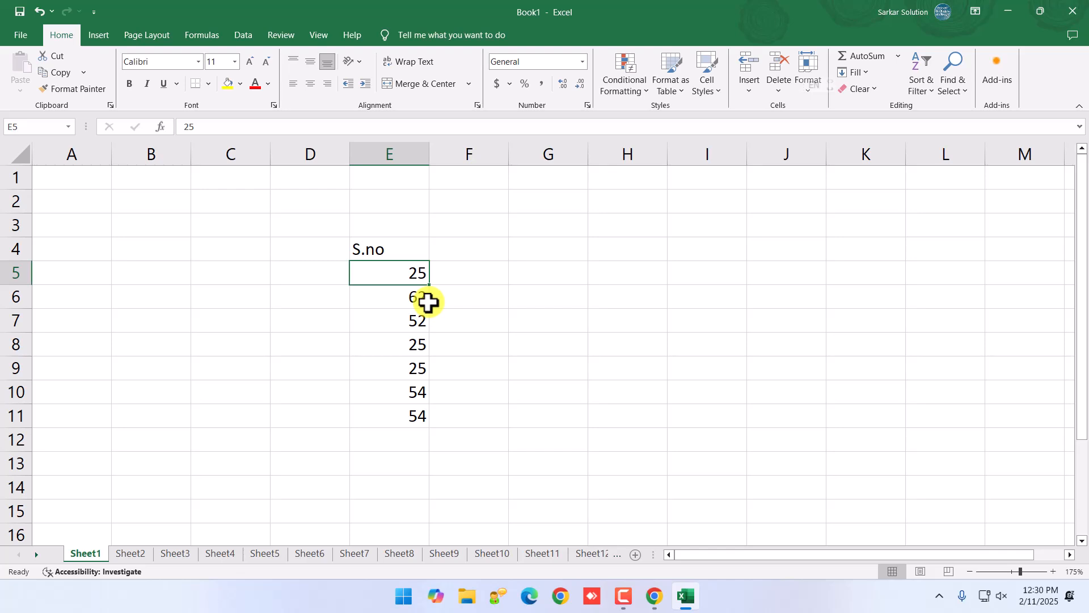
{"action": "key", "text": "Right"}
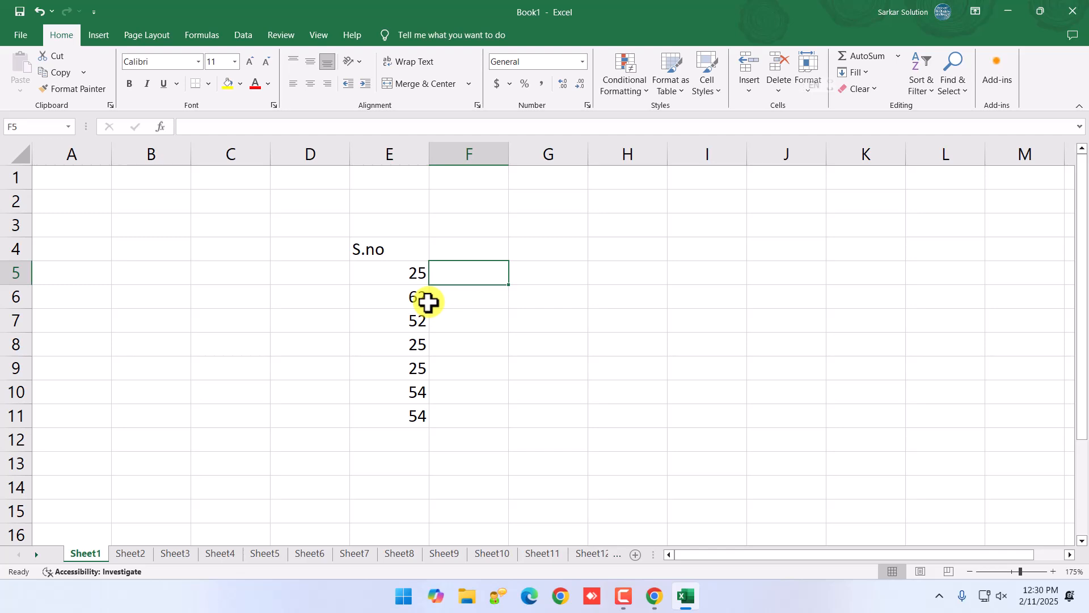
{"action": "left_click", "coordinate": [389, 270]}
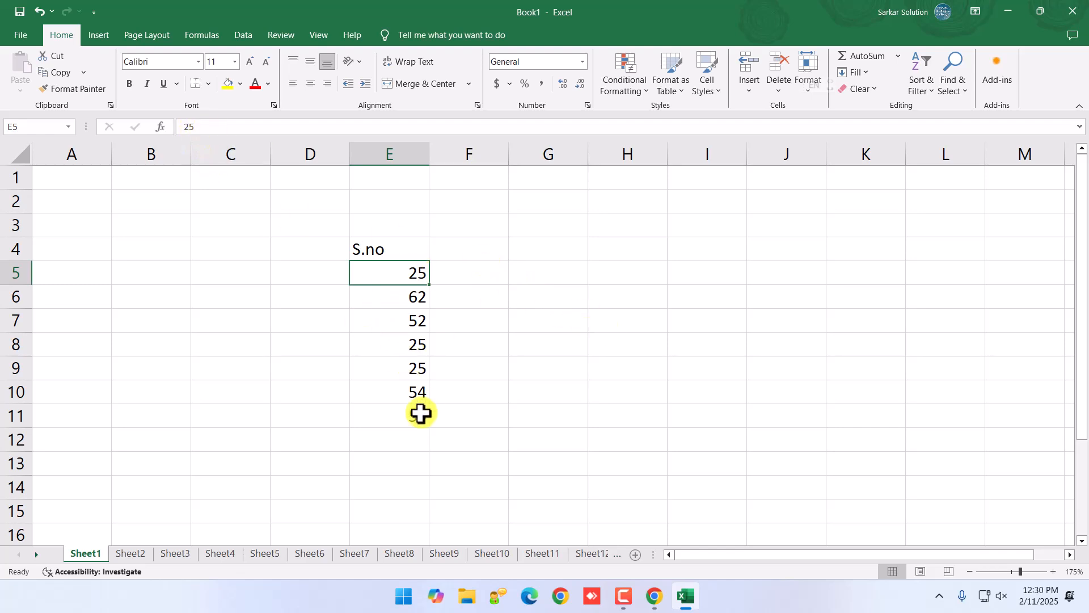
{"action": "left_click", "coordinate": [402, 437]}
{"action": "left_click", "coordinate": [472, 272]}
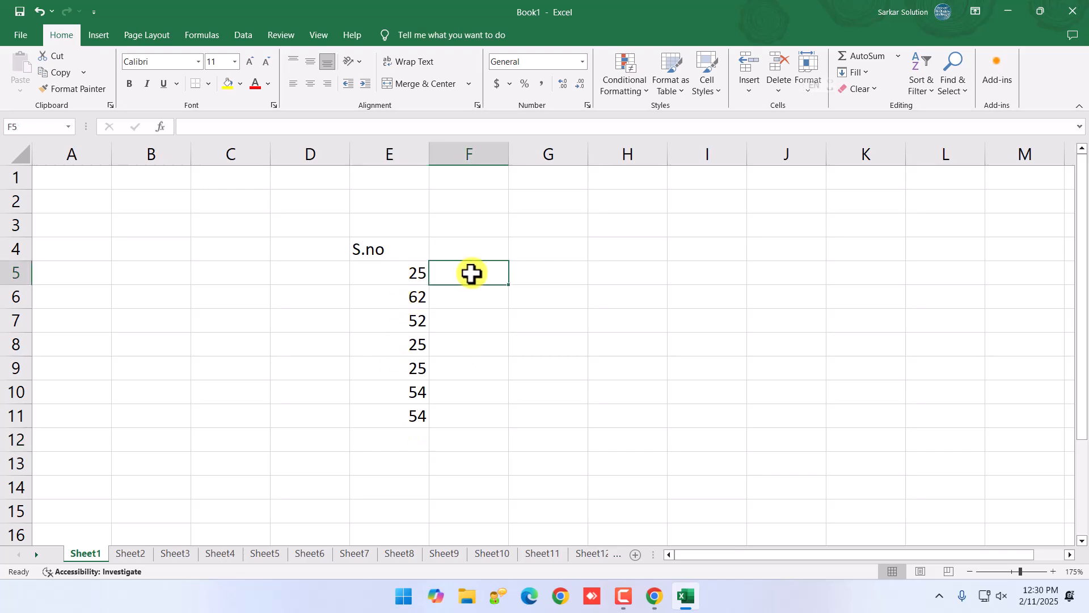
{"action": "scroll", "coordinate": [498, 296], "scroll_direction": "up", "scroll_amount": 3, "text": "ctrl"}
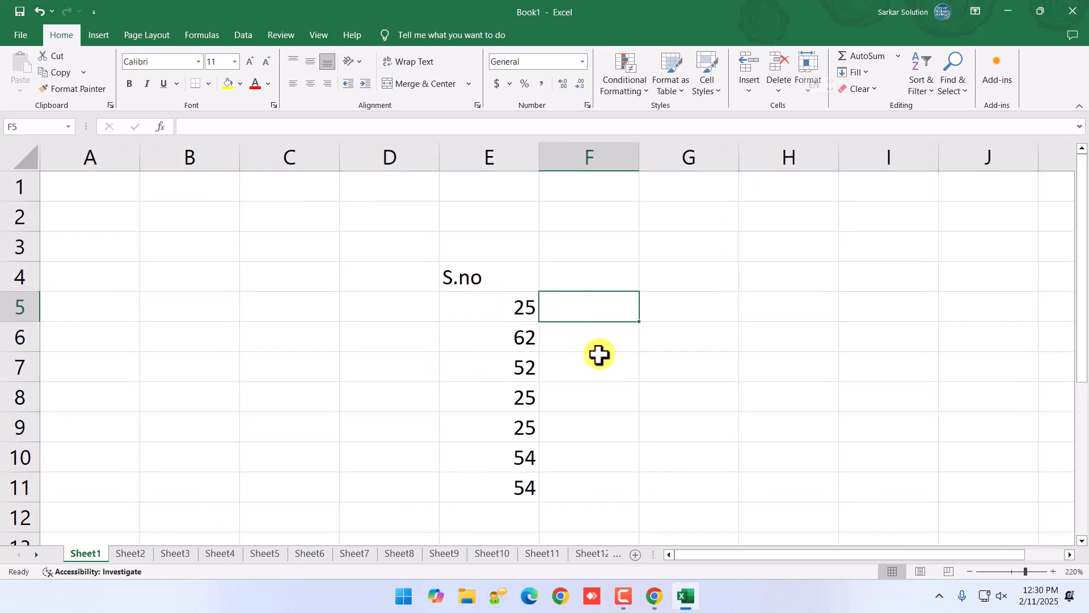
{"action": "type", "text": "25"}
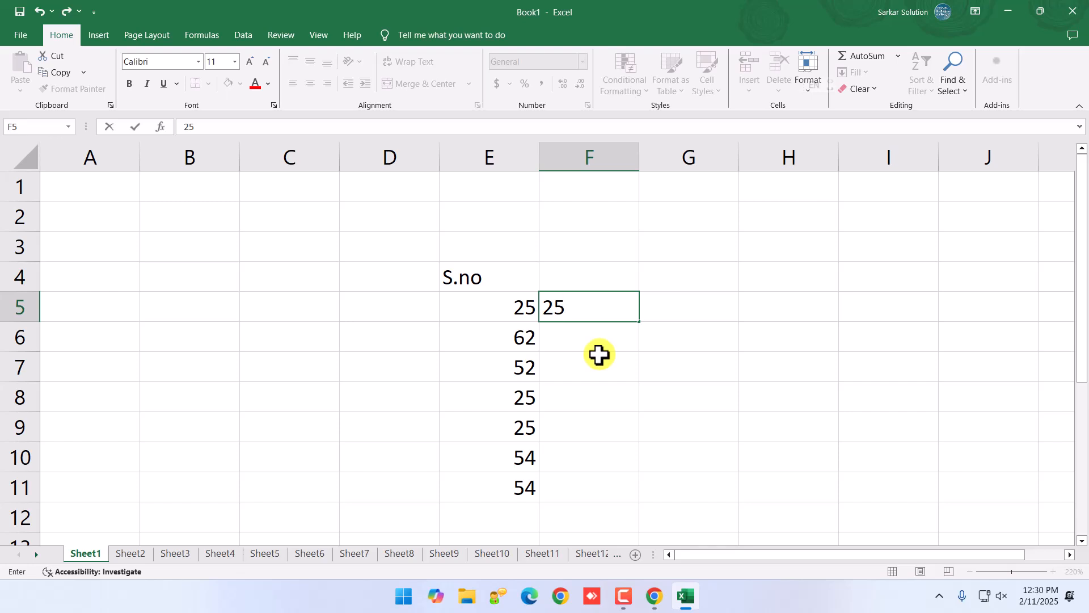
{"action": "type", "text": "+25"}
{"action": "key", "text": "BackSpace"}
{"action": "key", "text": "BackSpace"}
{"action": "key", "text": "BackSpace"}
{"action": "key", "text": "BackSpace"}
Enter the addition formula =25+65 in cell F5
{"action": "type", "text": "="}
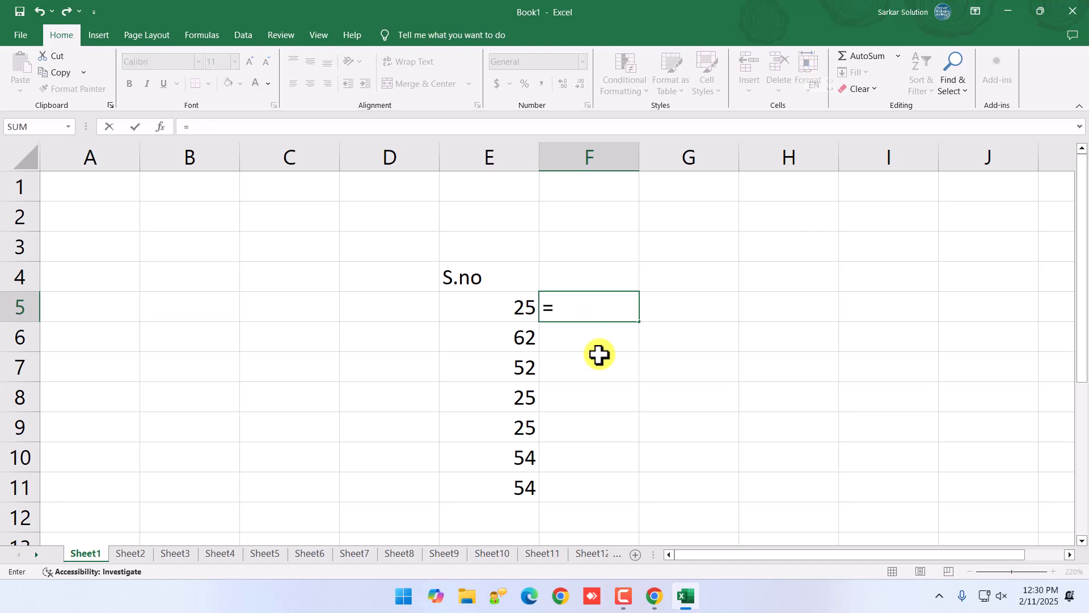
{"action": "type", "text": "25+65"}
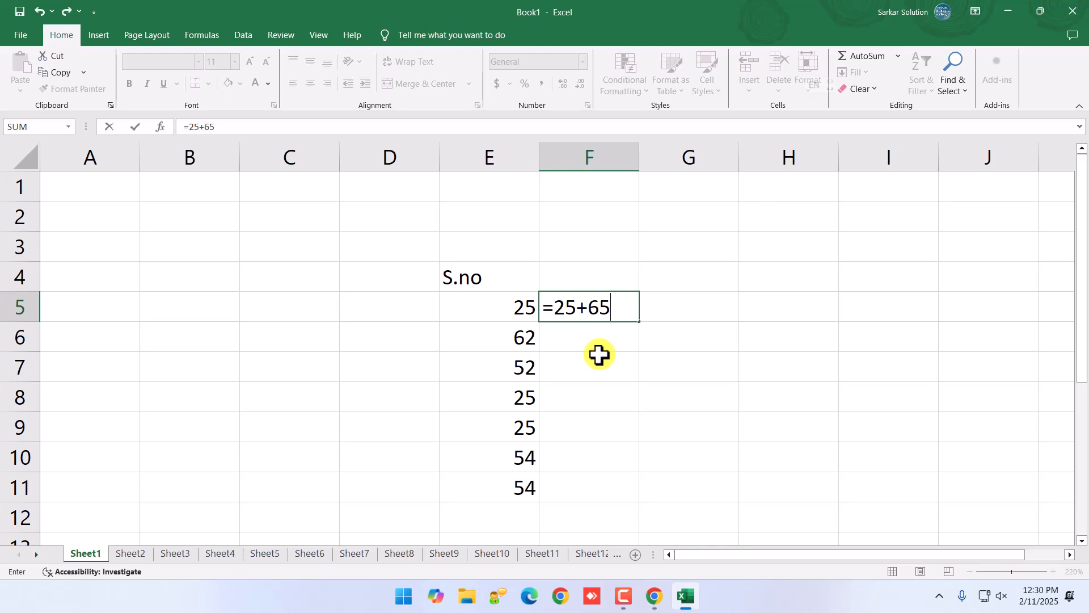
{"action": "key", "text": "Return"}
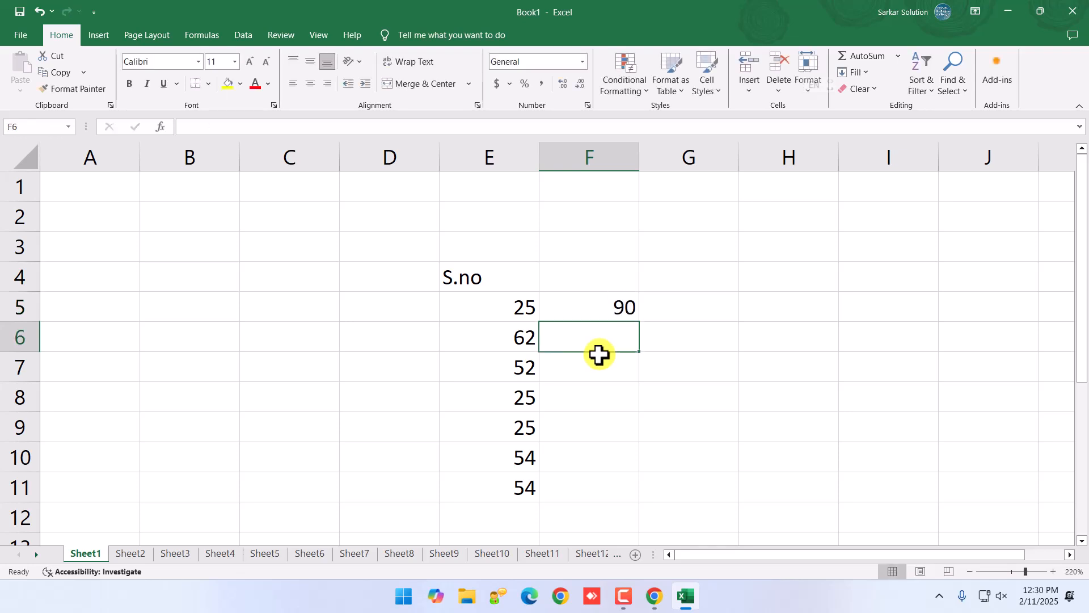
Inspect the equals sign of the formula inside cell F5, leaving the formula as it is
{"action": "key", "text": "Up"}
{"action": "double_click", "coordinate": [600, 312]}
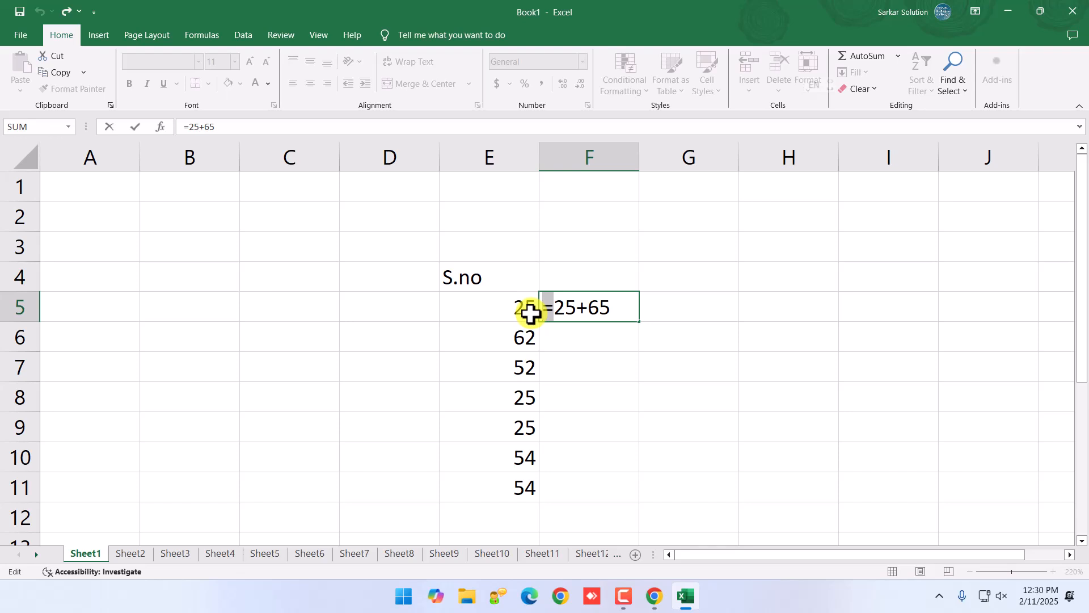
{"action": "left_click", "coordinate": [583, 335]}
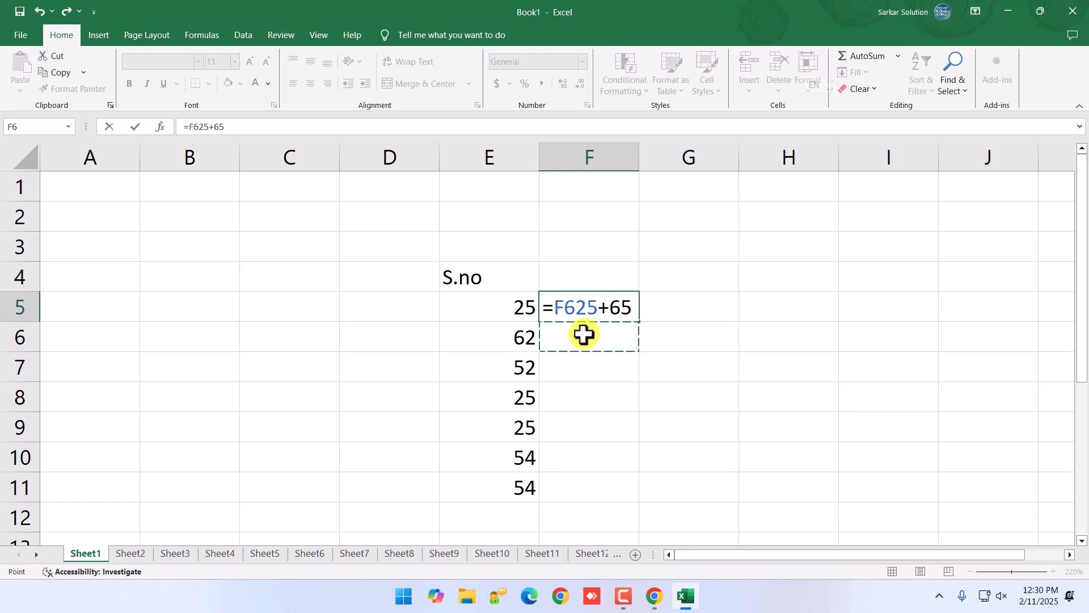
{"action": "key", "text": "Escape"}
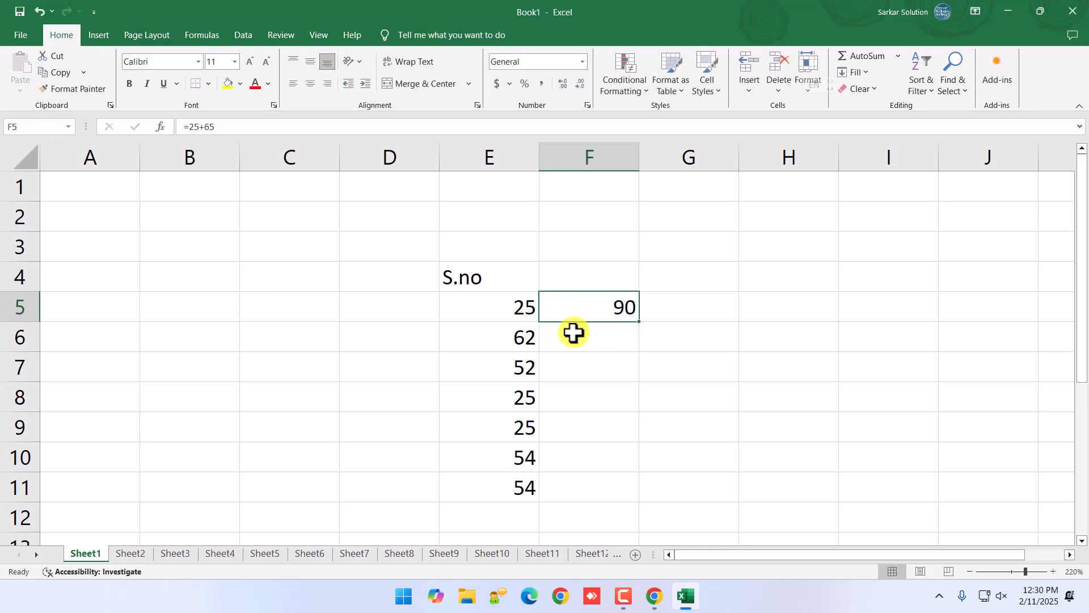
Enter the subtraction formula =65-20 in cell F6
{"action": "left_click", "coordinate": [573, 333]}
{"action": "type", "text": "="}
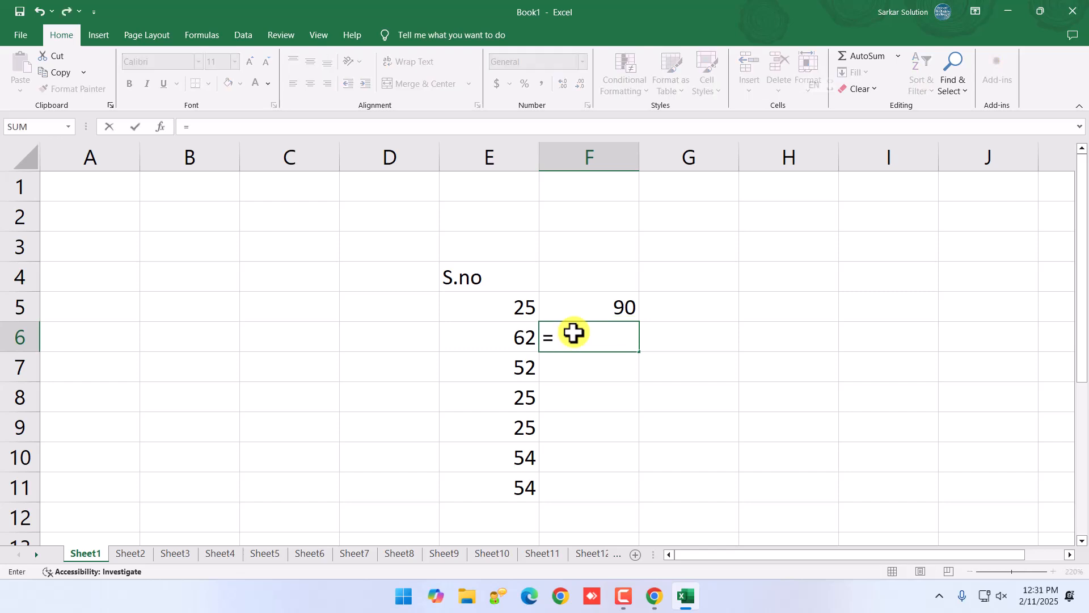
{"action": "type", "text": "65-20"}
{"action": "key", "text": "Return"}
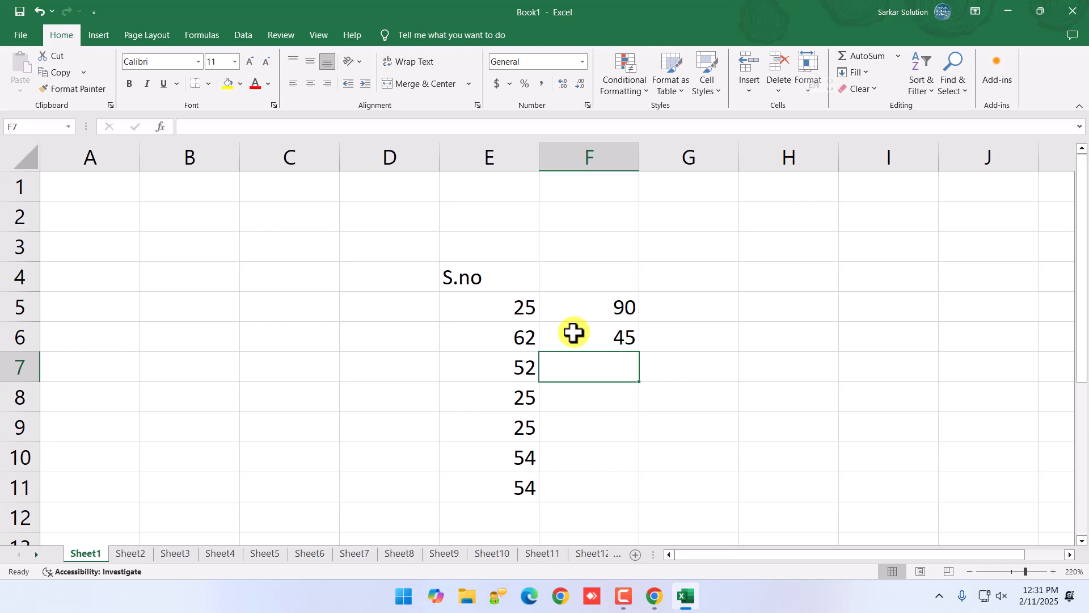
Enter the multiplication formula =20*5 in cell F7 and the division formula =100/5 in cell F8
{"action": "type", "text": "=20*5"}
{"action": "key", "text": "Return"}
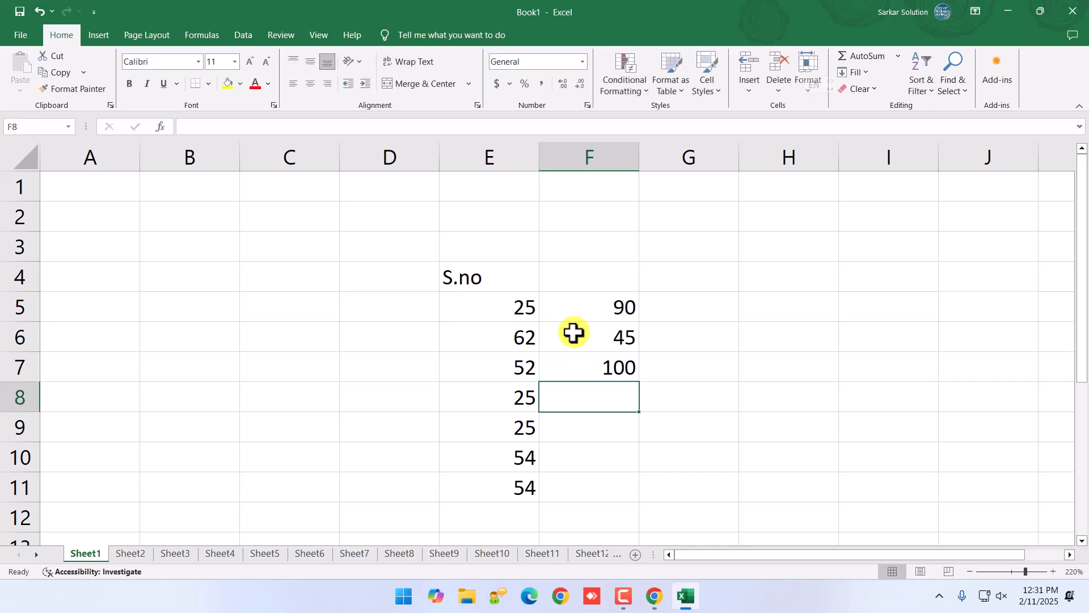
{"action": "type", "text": "=100"}
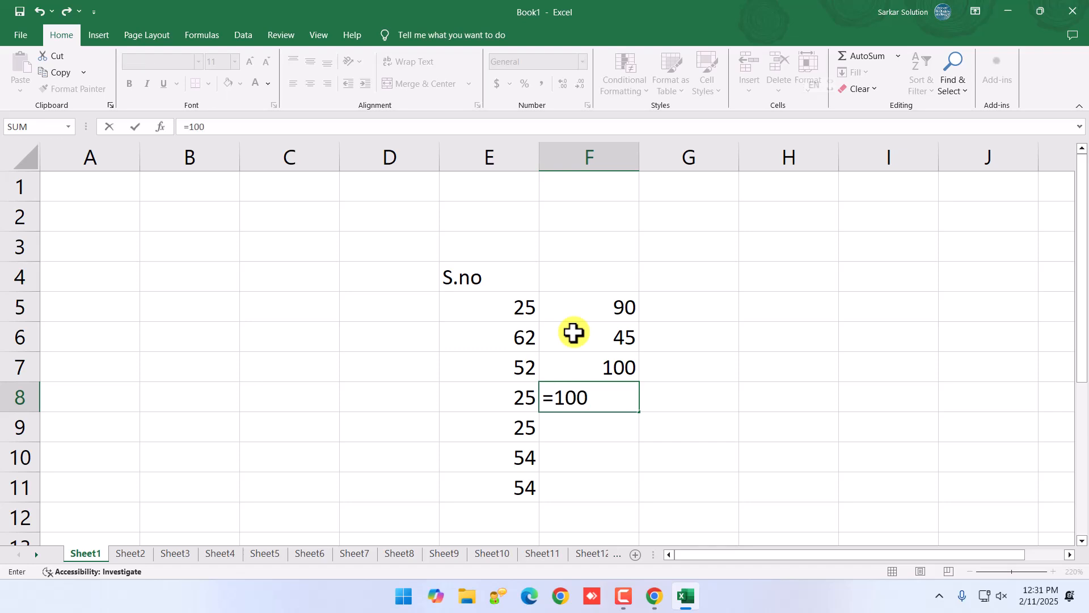
{"action": "type", "text": "/5"}
{"action": "key", "text": "Return"}
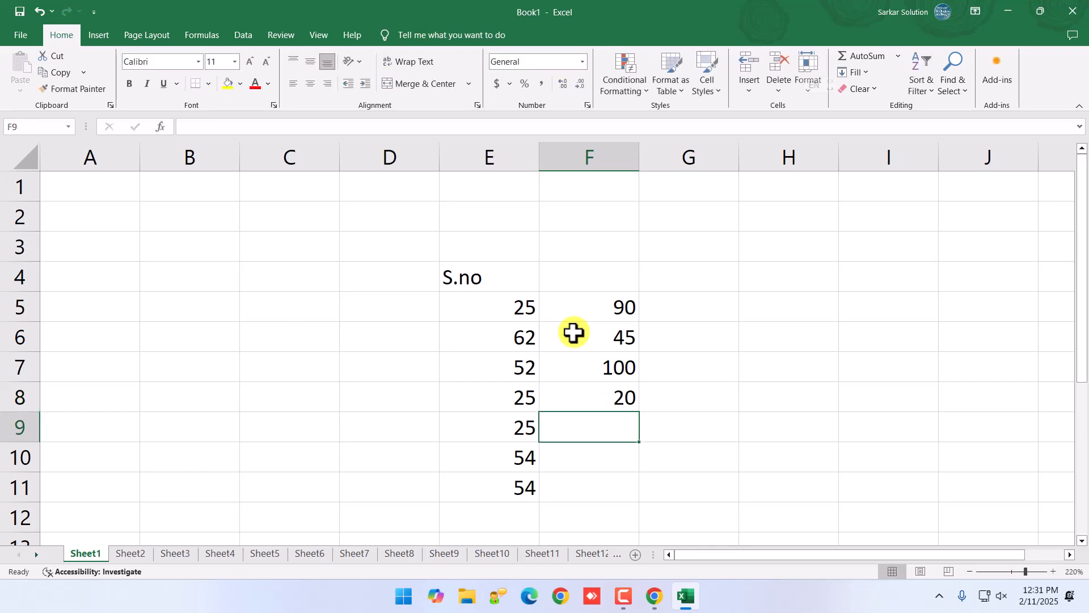
Compare the formula bar contents of cells F7, F5, E5 and the empty cell D5
{"action": "key", "text": "Up"}
{"action": "key", "text": "Up"}
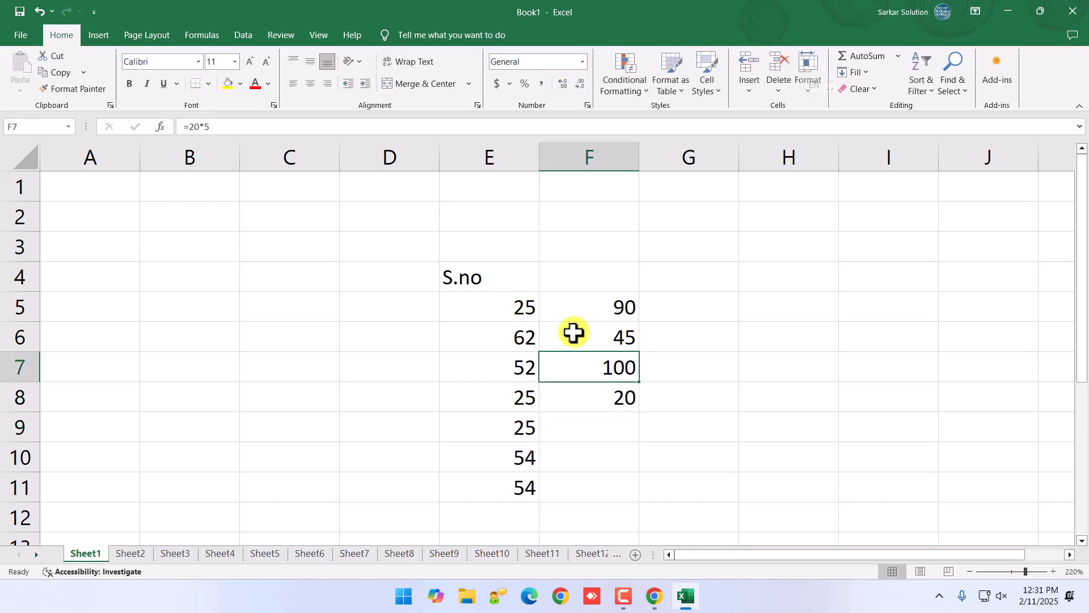
{"action": "left_click", "coordinate": [593, 306]}
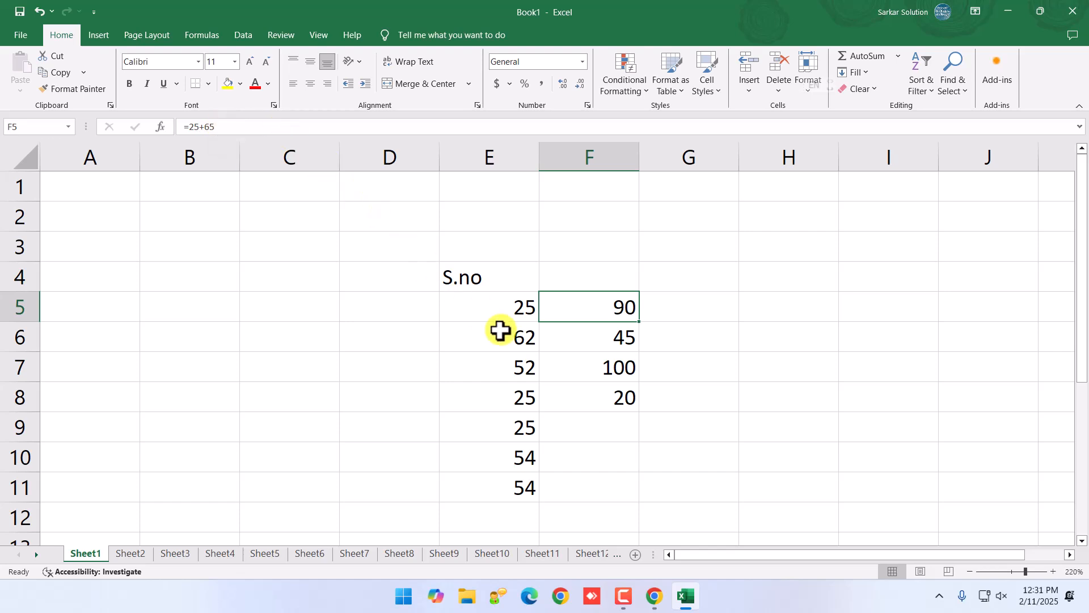
{"action": "left_click", "coordinate": [522, 310]}
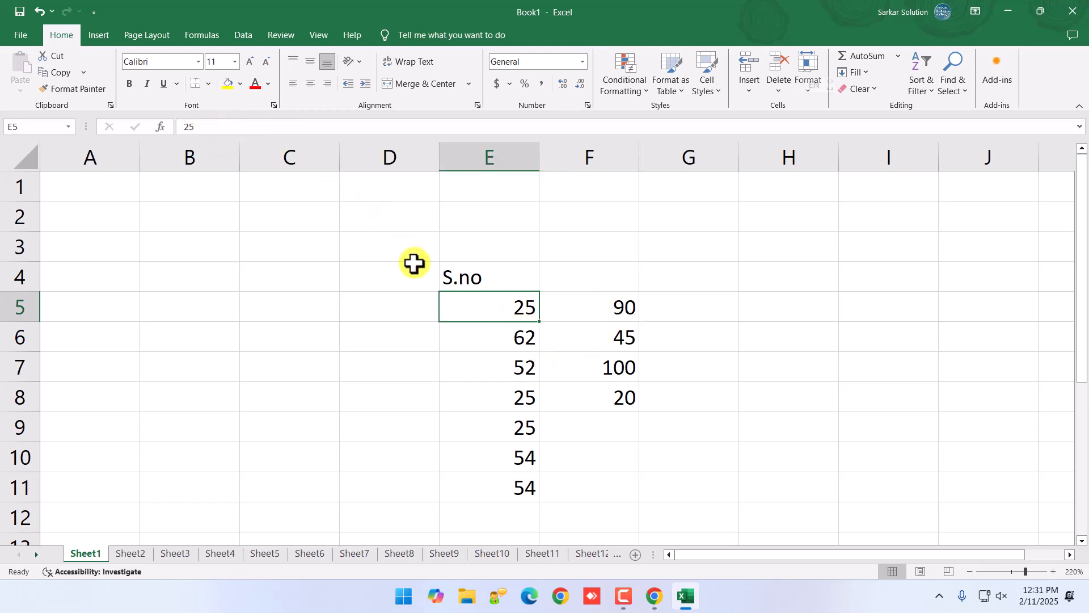
{"action": "left_click", "coordinate": [399, 311]}
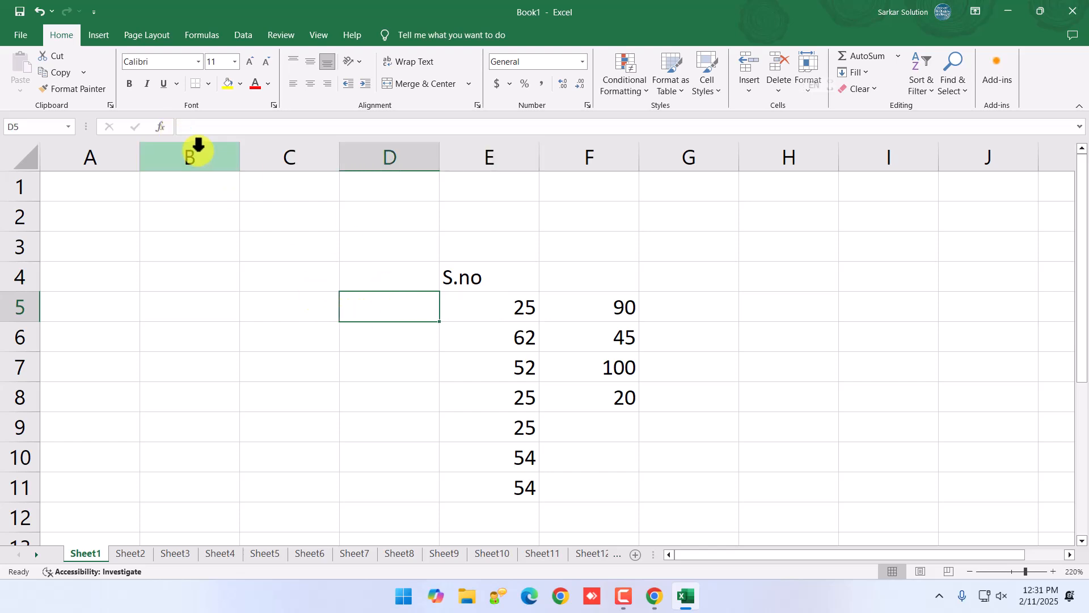
Change the formula in cell F5 to =25-65 through the formula bar
{"action": "left_click", "coordinate": [625, 308]}
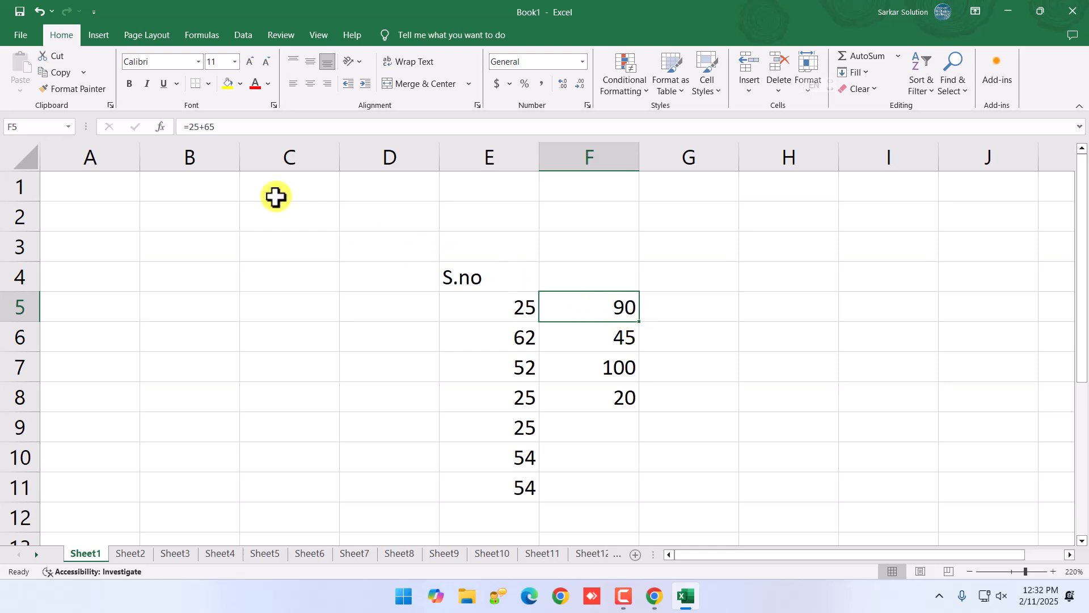
{"action": "left_click", "coordinate": [215, 128]}
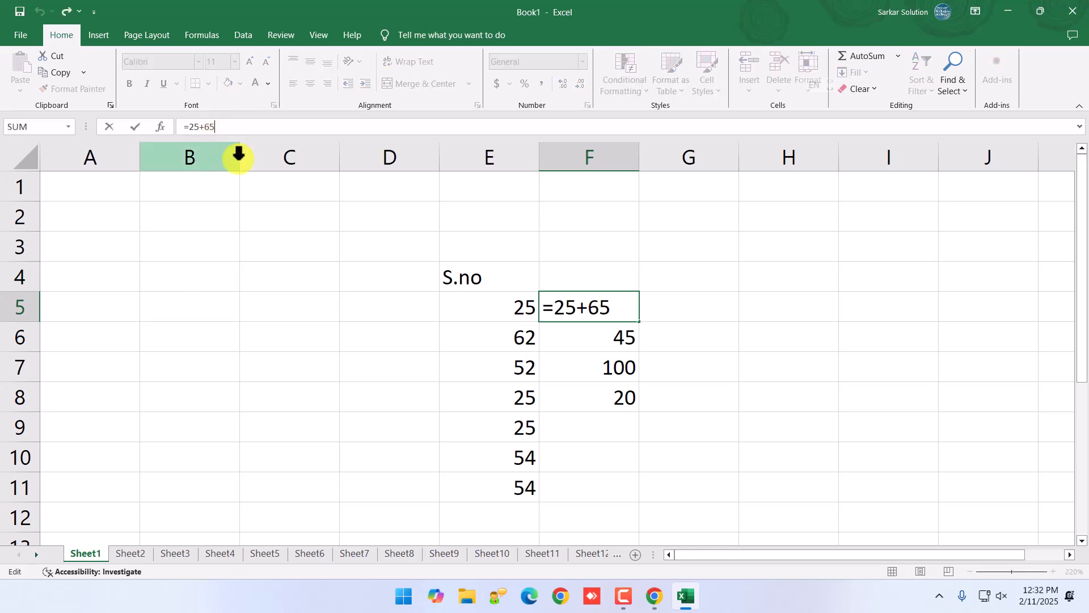
{"action": "key", "text": "Left"}
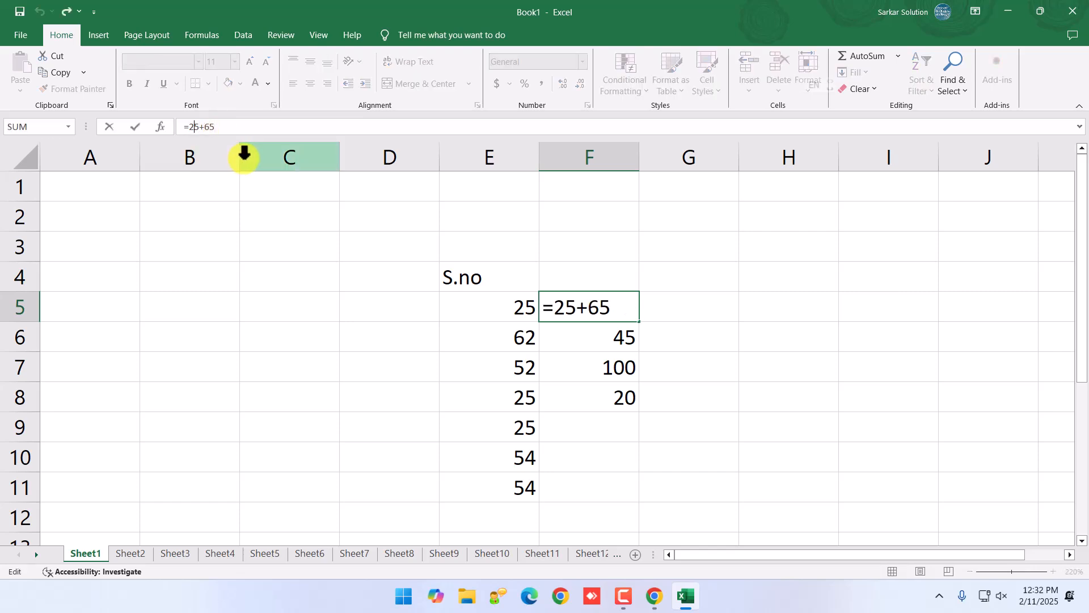
{"action": "key", "text": "BackSpace"}
{"action": "type", "text": "-"}
{"action": "key", "text": "Return"}
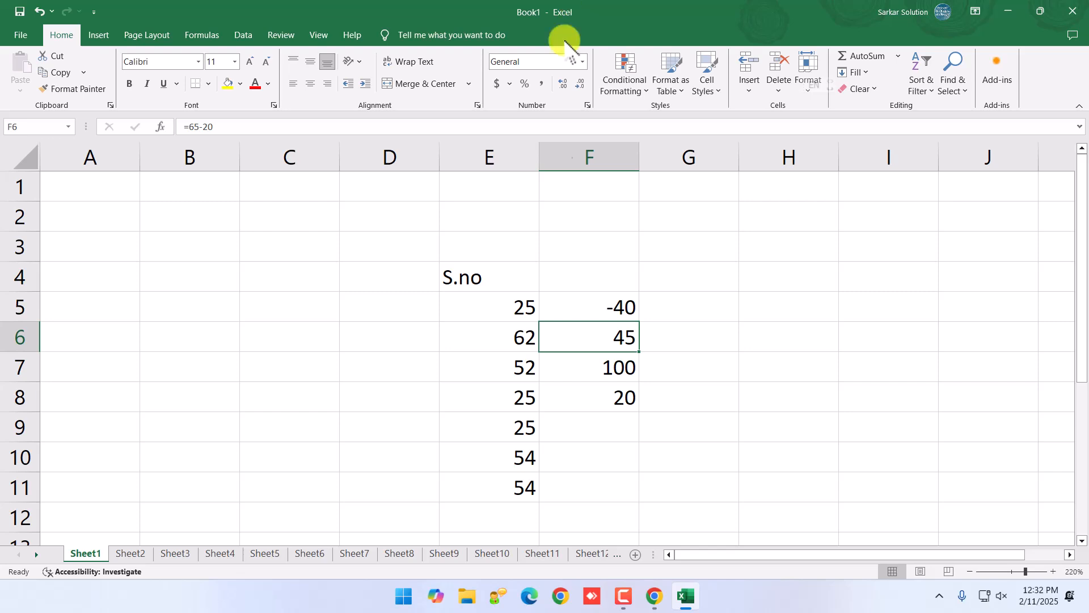
Check the formulas behind cells F6 and F5 in the formula bar
{"action": "left_click", "coordinate": [624, 596]}
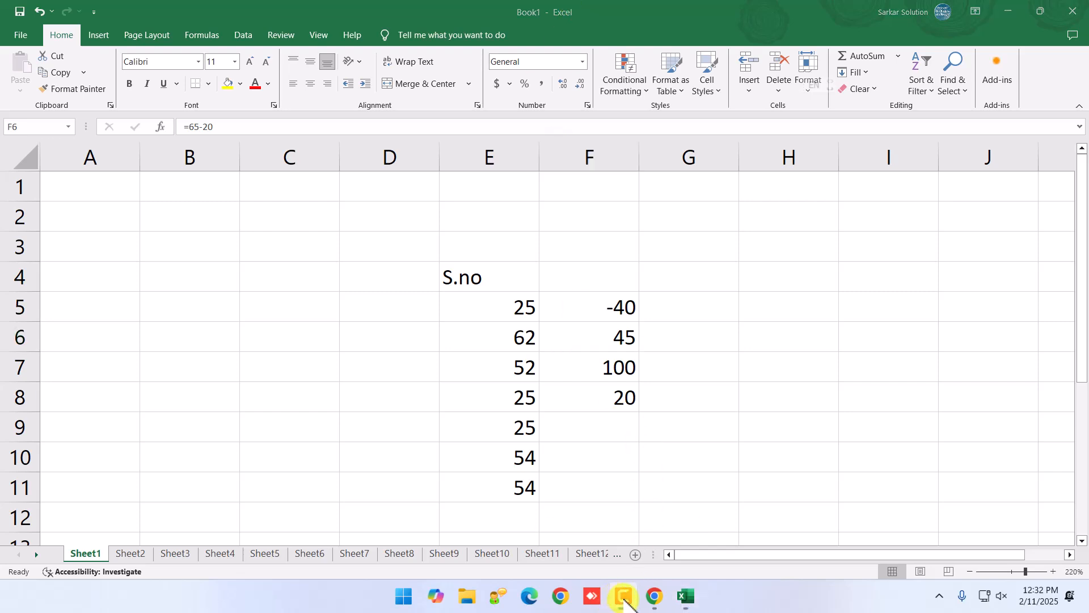
{"action": "left_click", "coordinate": [627, 335]}
{"action": "left_click", "coordinate": [620, 310]}
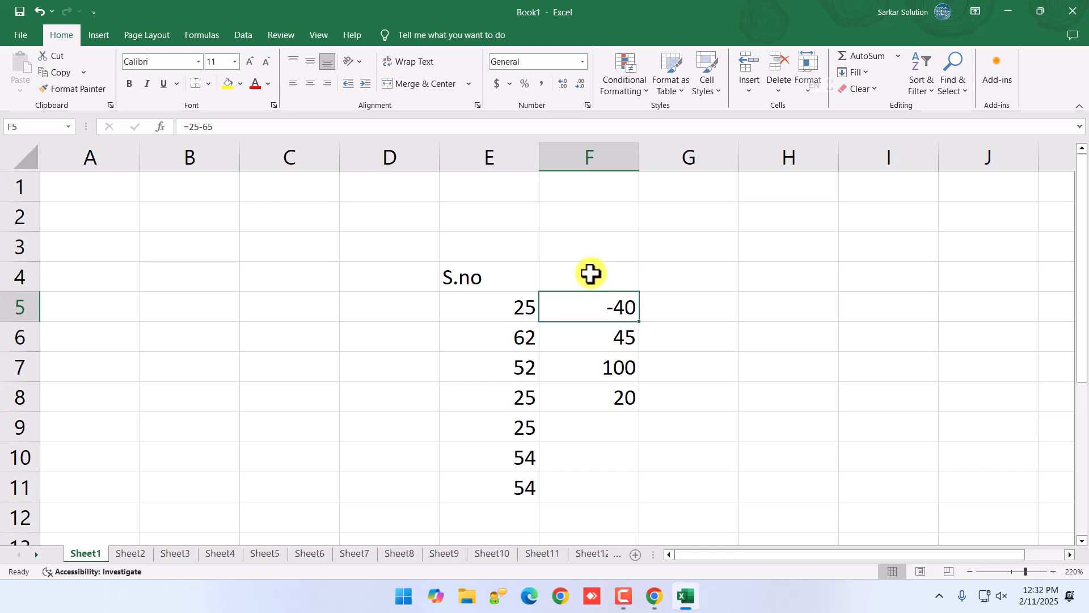
Examine cell F5's formula in the formula bar and leave it without changes
{"action": "left_click", "coordinate": [624, 361]}
{"action": "left_click", "coordinate": [630, 311]}
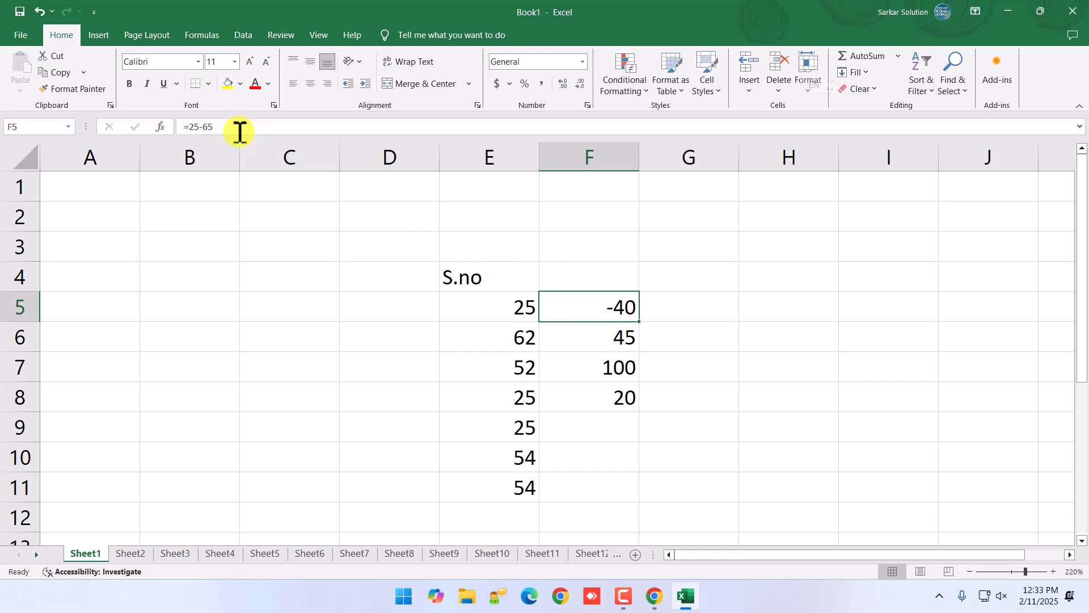
{"action": "left_click", "coordinate": [198, 126]}
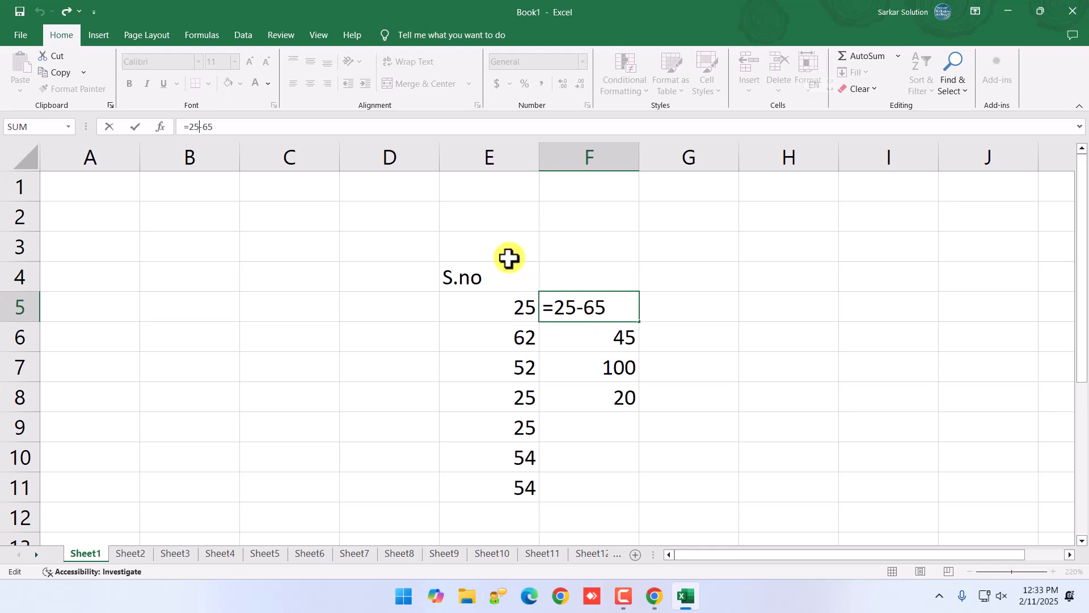
{"action": "key", "text": "Return"}
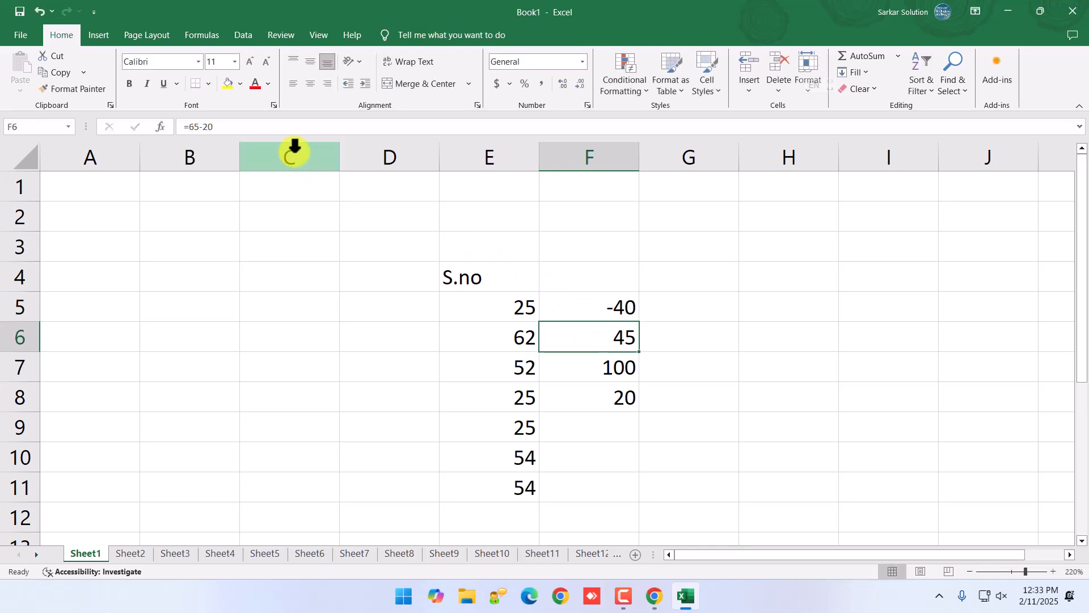
Change the formula in cell F6 to =65+20 through the formula bar
{"action": "left_click", "coordinate": [206, 126]}
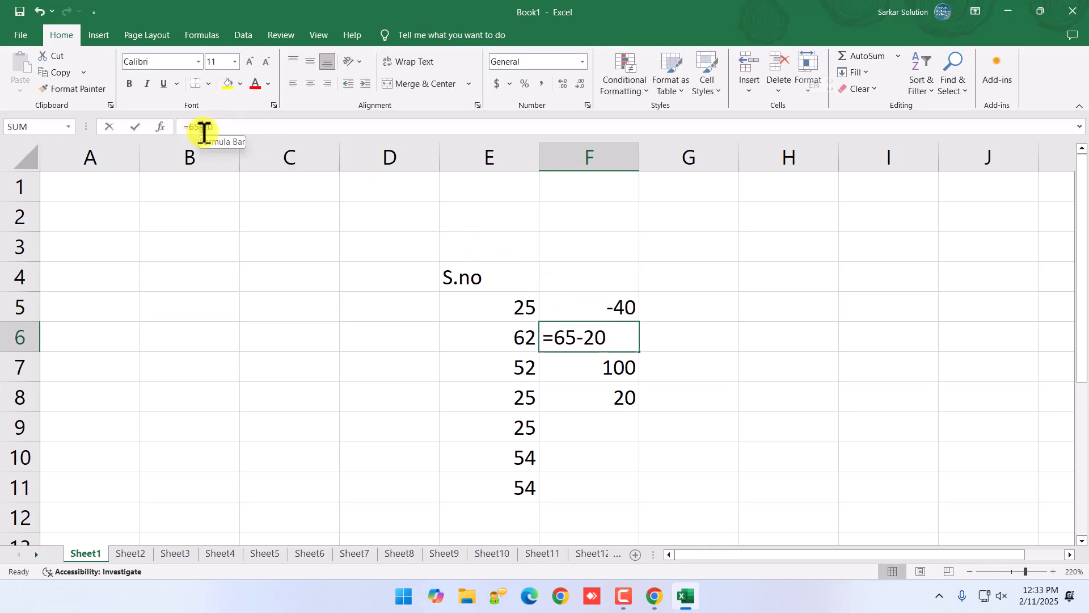
{"action": "key", "text": "BackSpace"}
{"action": "type", "text": "+"}
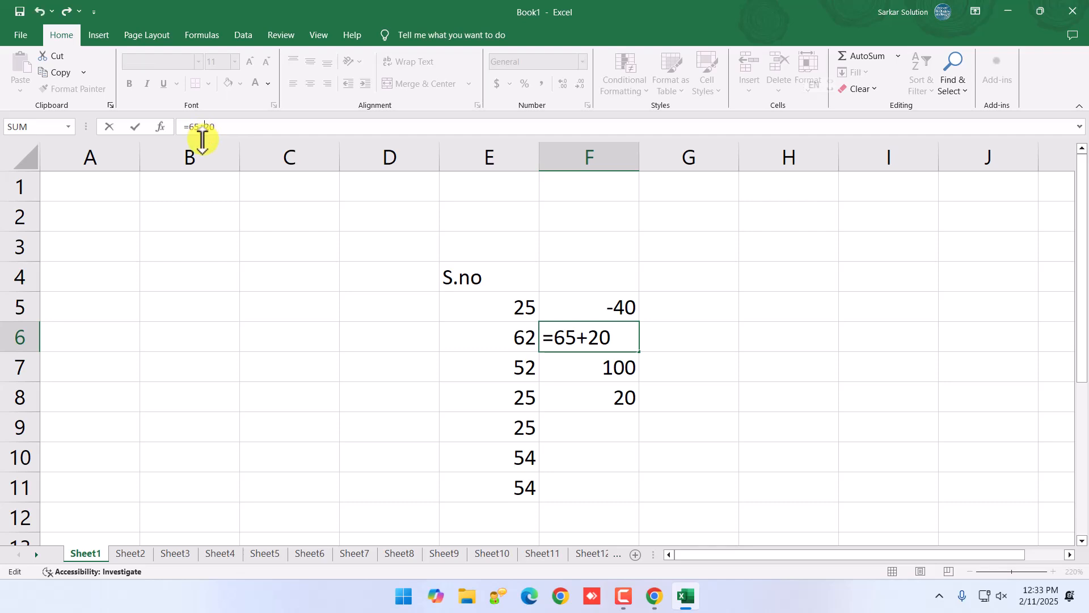
{"action": "key", "text": "Return"}
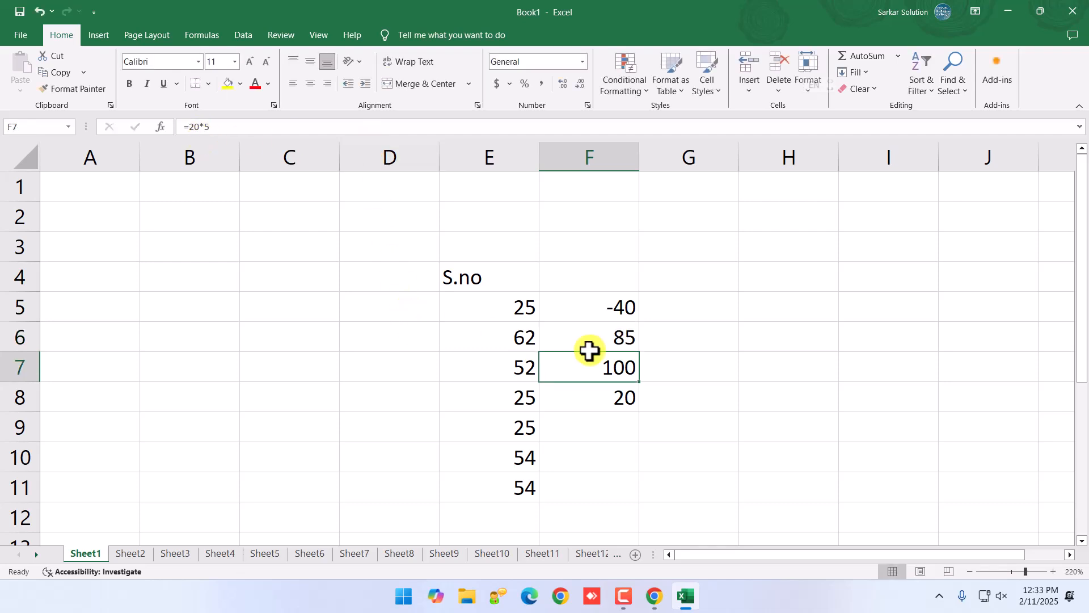
Change the formula in cell F5 to =25+65 by editing it directly inside the cell
{"action": "double_click", "coordinate": [620, 311]}
{"action": "left_click", "coordinate": [577, 309]}
{"action": "key", "text": "Return"}
{"action": "left_click", "coordinate": [625, 307]}
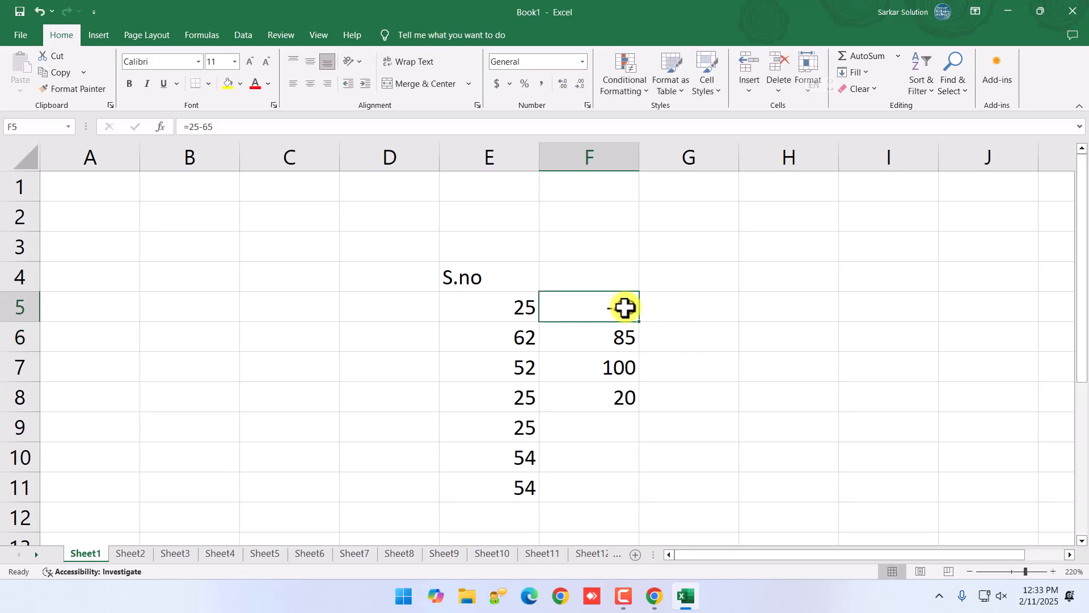
{"action": "double_click", "coordinate": [625, 308]}
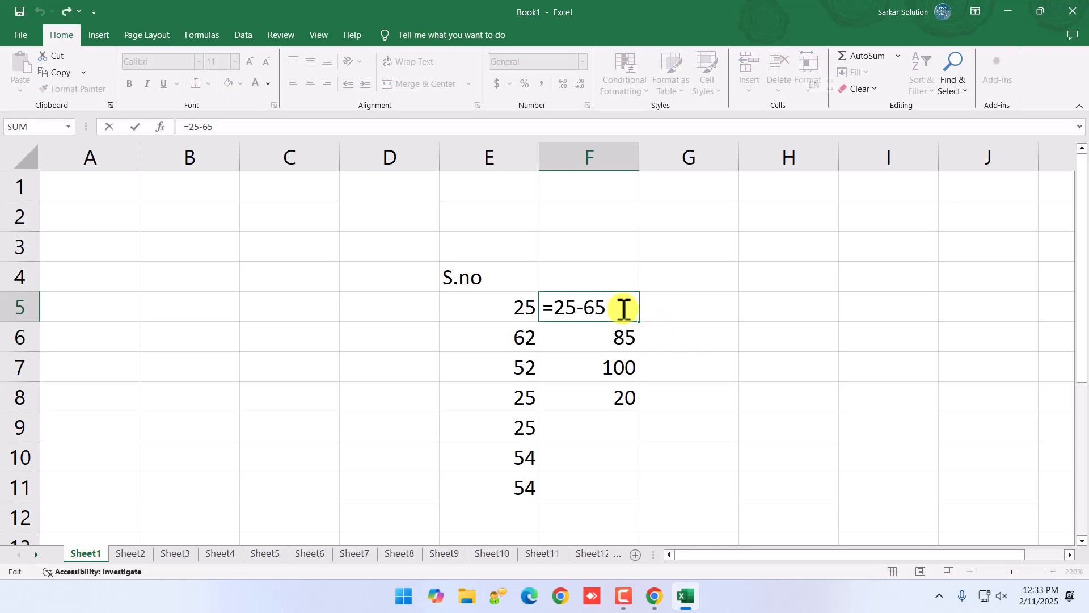
{"action": "key", "text": "Left"}
{"action": "key", "text": "Left"}
{"action": "key", "text": "BackSpace"}
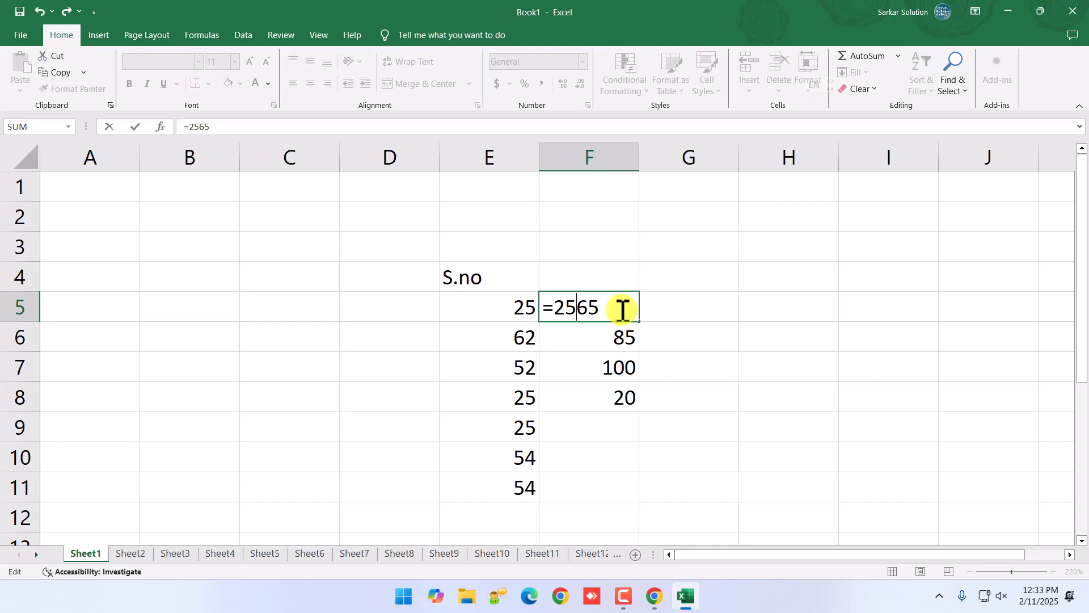
{"action": "type", "text": "+"}
{"action": "key", "text": "Return"}
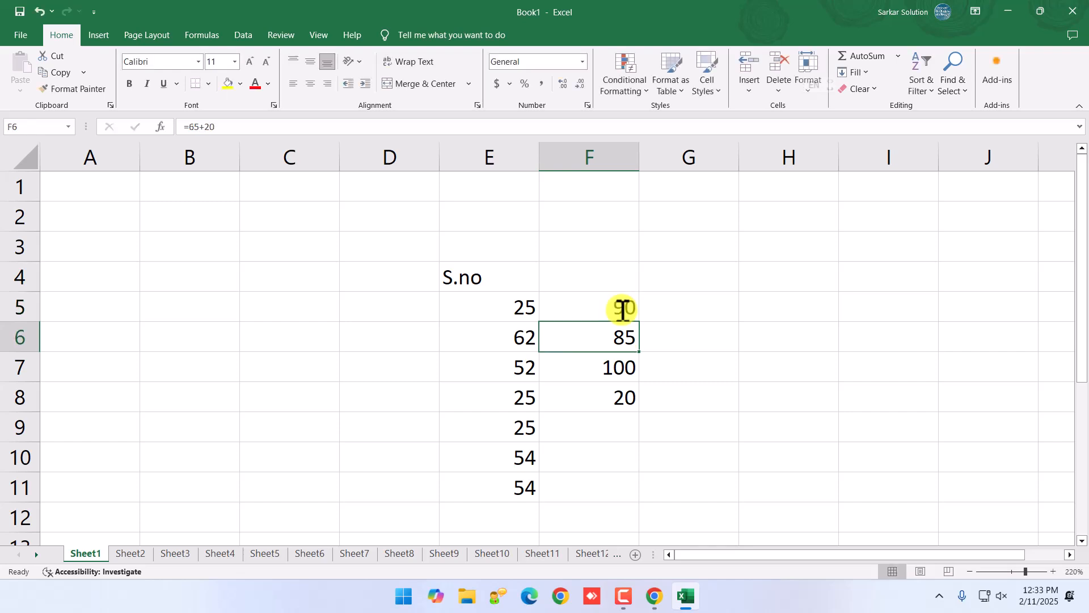
Compare cell F5's displayed result with its formula, both in the formula bar and inside the cell
{"action": "left_click", "coordinate": [618, 312]}
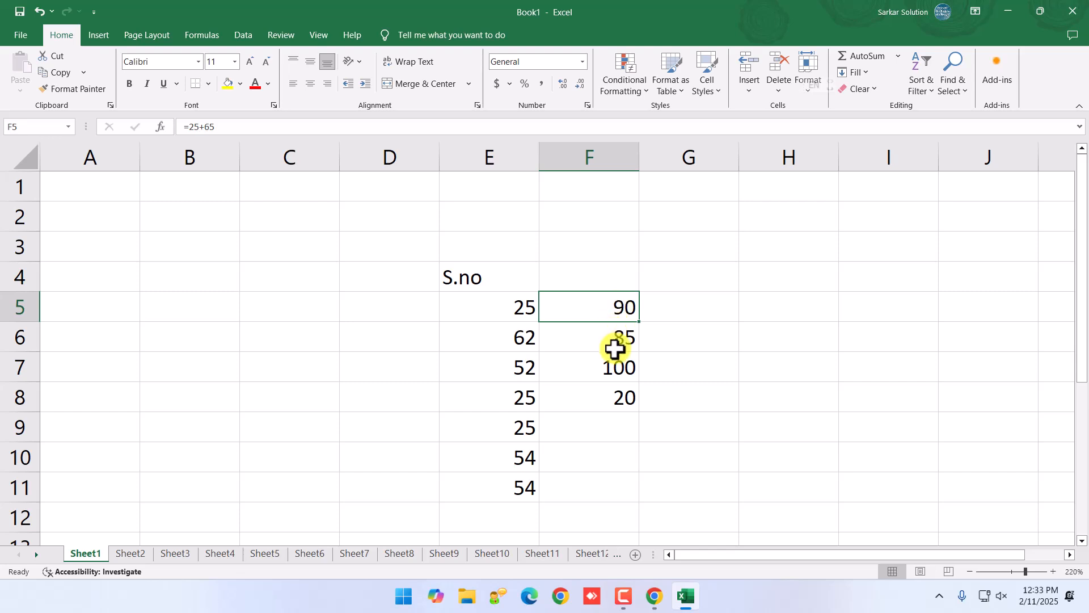
{"action": "left_click", "coordinate": [657, 342]}
{"action": "left_click", "coordinate": [619, 309]}
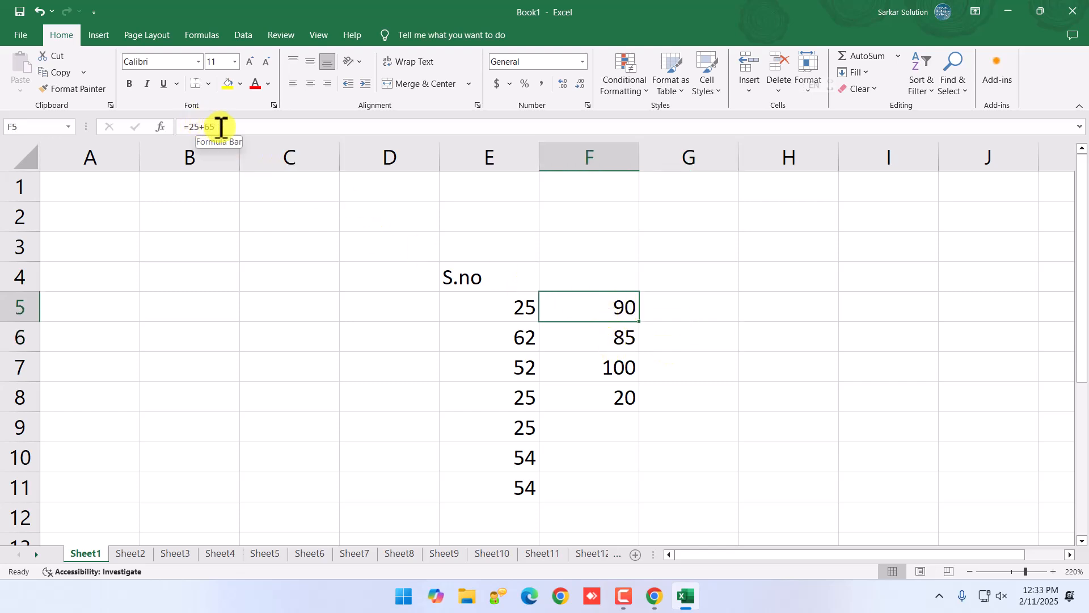
{"action": "double_click", "coordinate": [608, 314]}
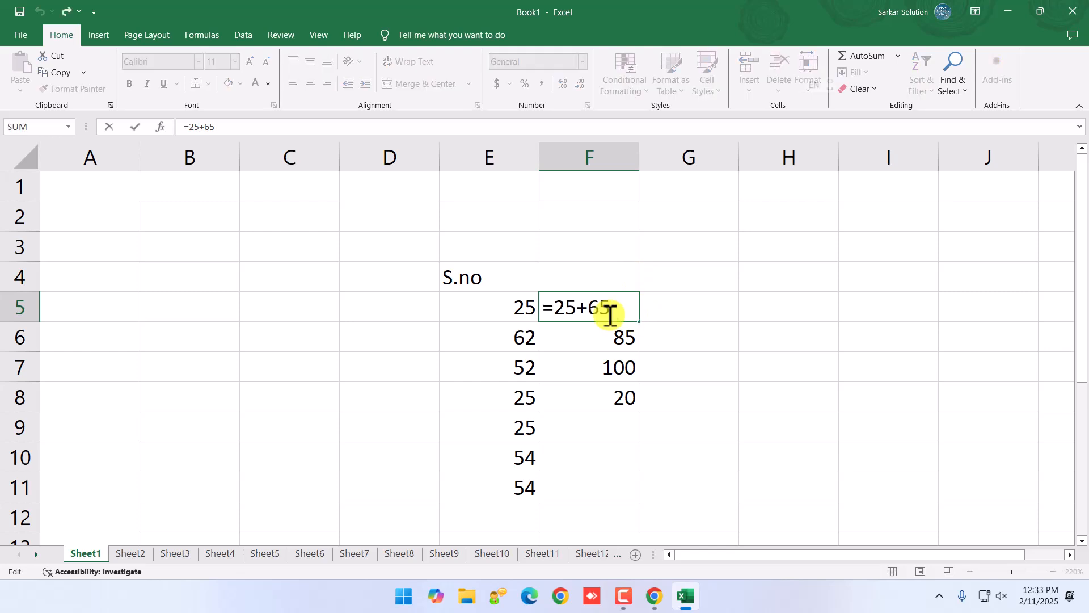
{"action": "key", "text": "Return"}
{"action": "left_click", "coordinate": [610, 305]}
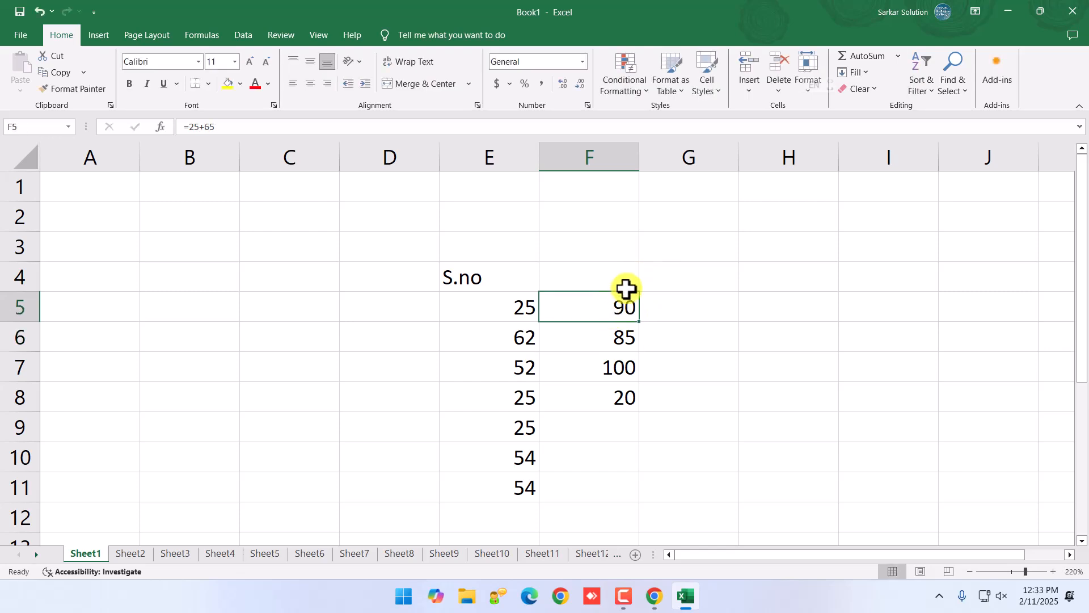
{"action": "key", "text": "Return"}
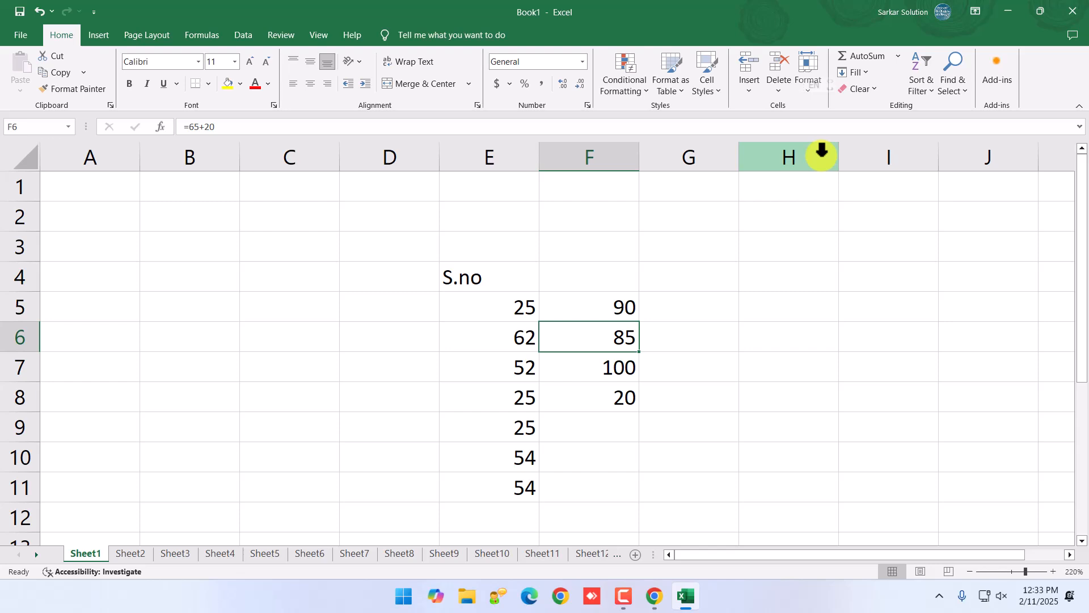
Change the formula in cell F6 to =65+25 by editing it inside the cell
{"action": "key", "text": "F2"}
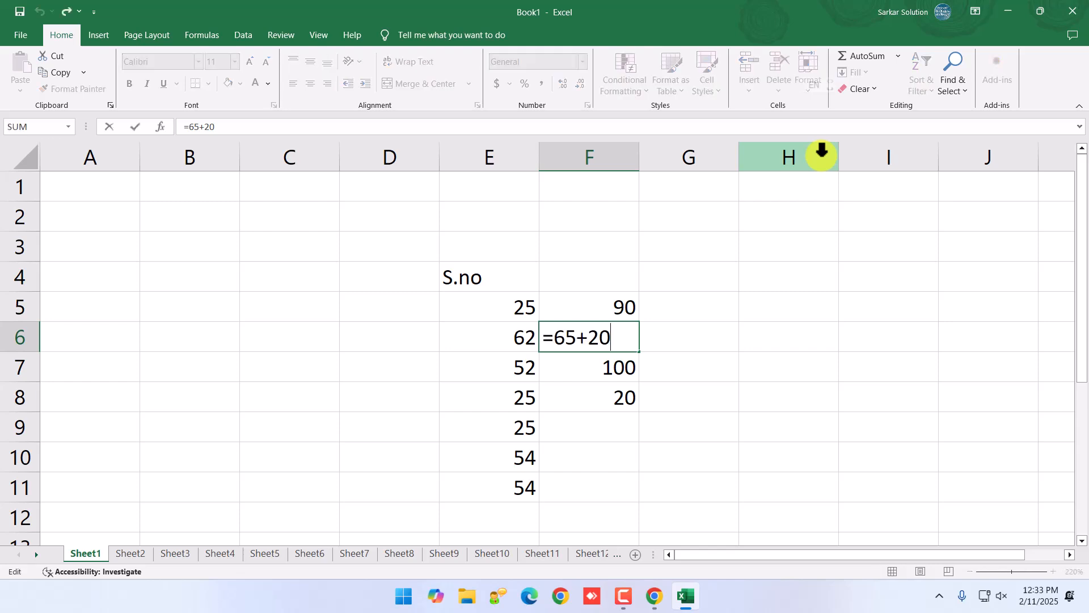
{"action": "key", "text": "Left"}
{"action": "key", "text": "Left"}
{"action": "key", "text": "Left"}
{"action": "key", "text": "Left"}
{"action": "key", "text": "Left"}
{"action": "key", "text": "Right"}
{"action": "key", "text": "Right"}
{"action": "key", "text": "Right"}
{"action": "key", "text": "Right"}
{"action": "key", "text": "Right"}
{"action": "key", "text": "Delete"}
{"action": "type", "text": "5"}
{"action": "key", "text": "Return"}
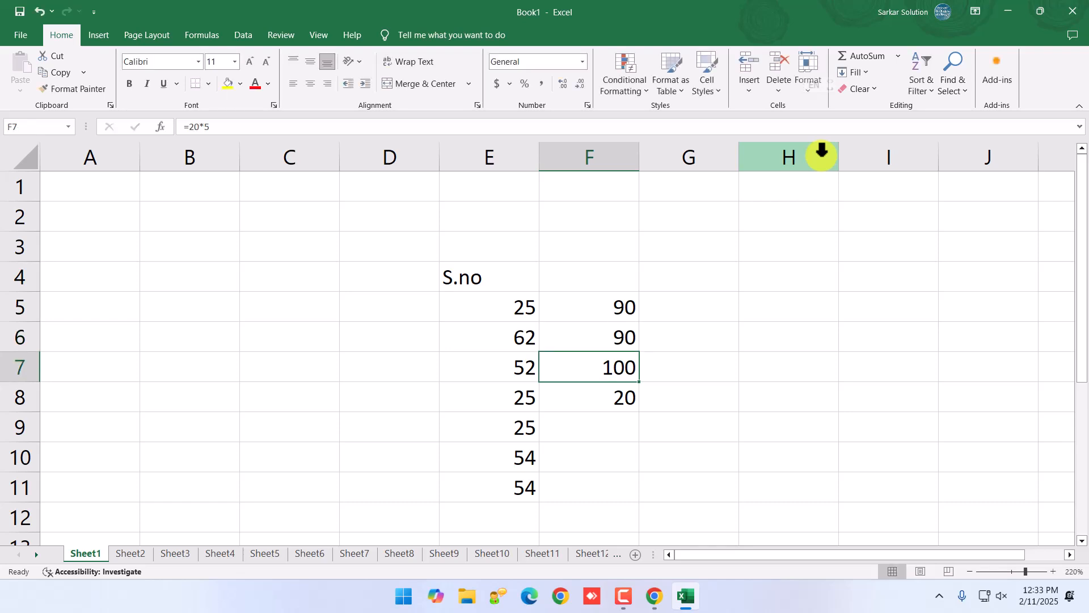
Check the formulas of cells F6 and F5 in the formula bar
{"action": "key", "text": "Up"}
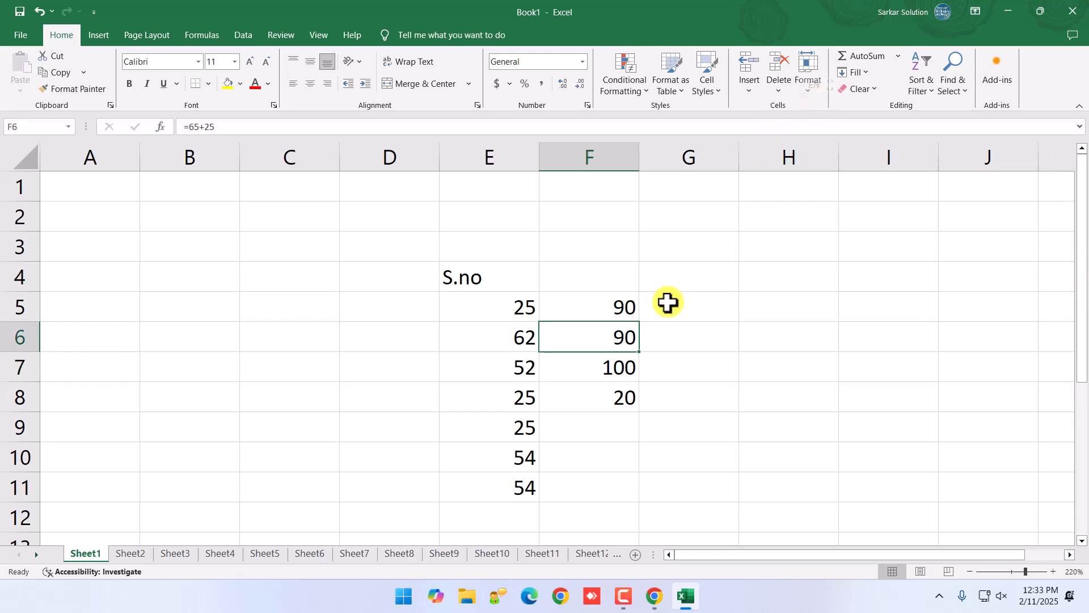
{"action": "left_click", "coordinate": [617, 307]}
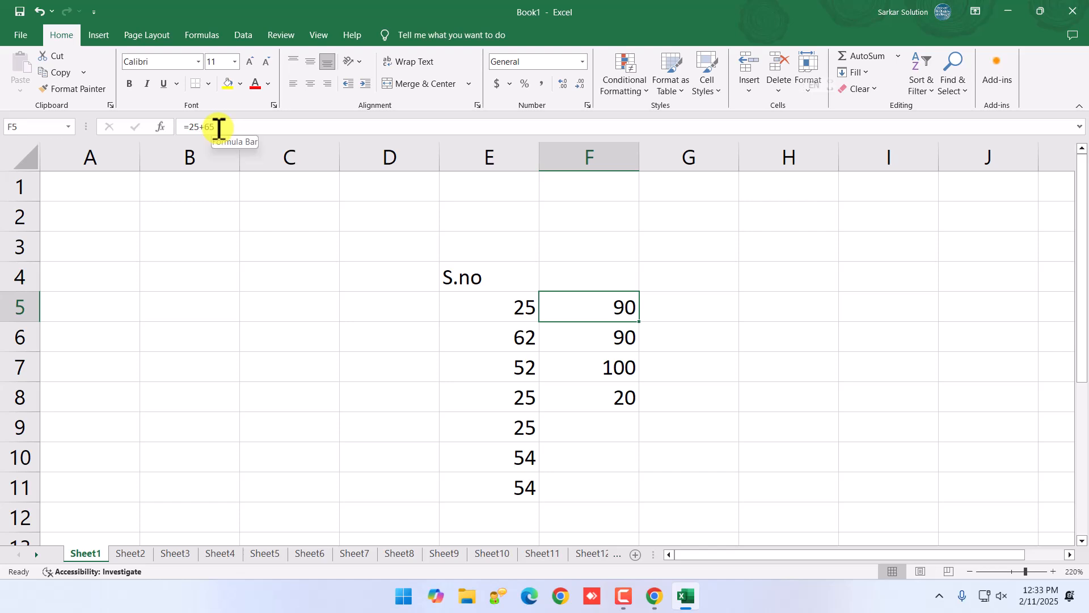
{"action": "left_click", "coordinate": [598, 336]}
{"action": "left_click", "coordinate": [603, 317]}
{"action": "key", "text": "BackSpace"}
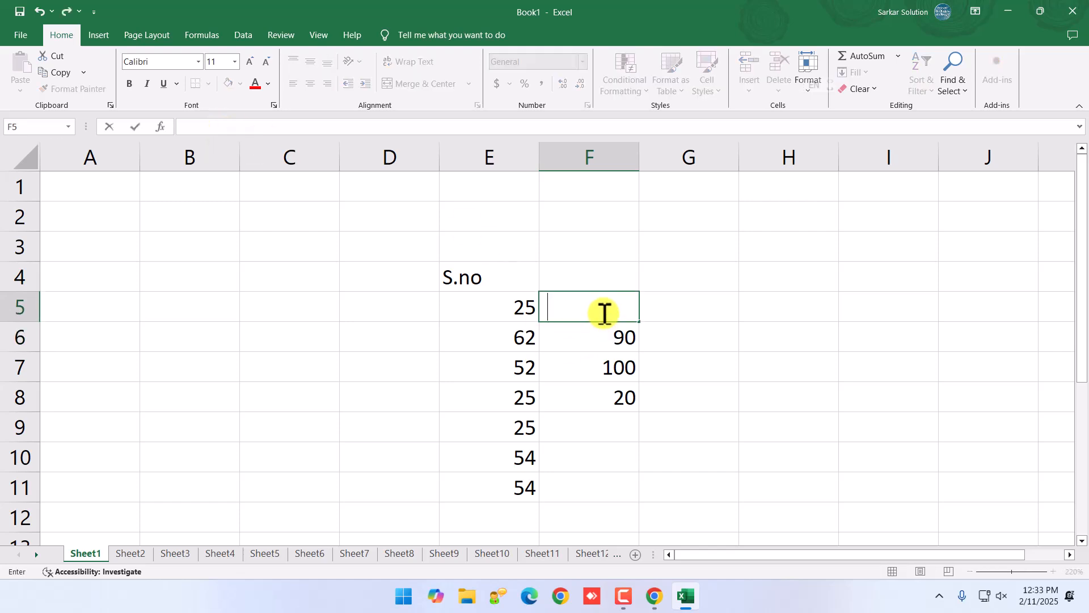
{"action": "key", "text": "Escape"}
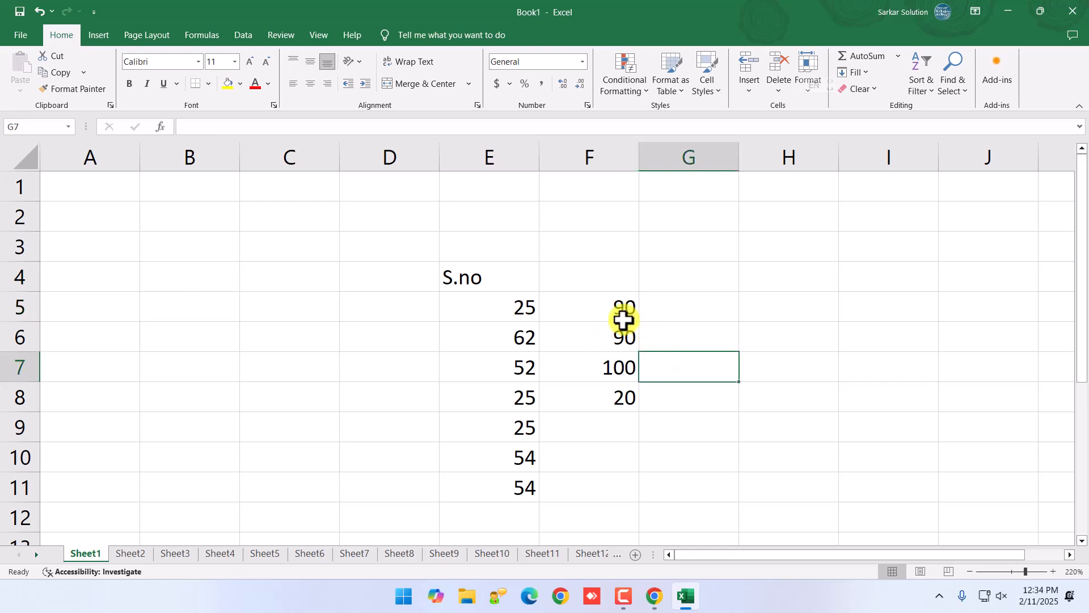
Delete the contents of the range E4:F11
{"action": "left_click", "coordinate": [452, 316]}
{"action": "left_click_drag", "start_coordinate": [445, 271], "coordinate": [572, 494]}
{"action": "key", "text": "Delete"}
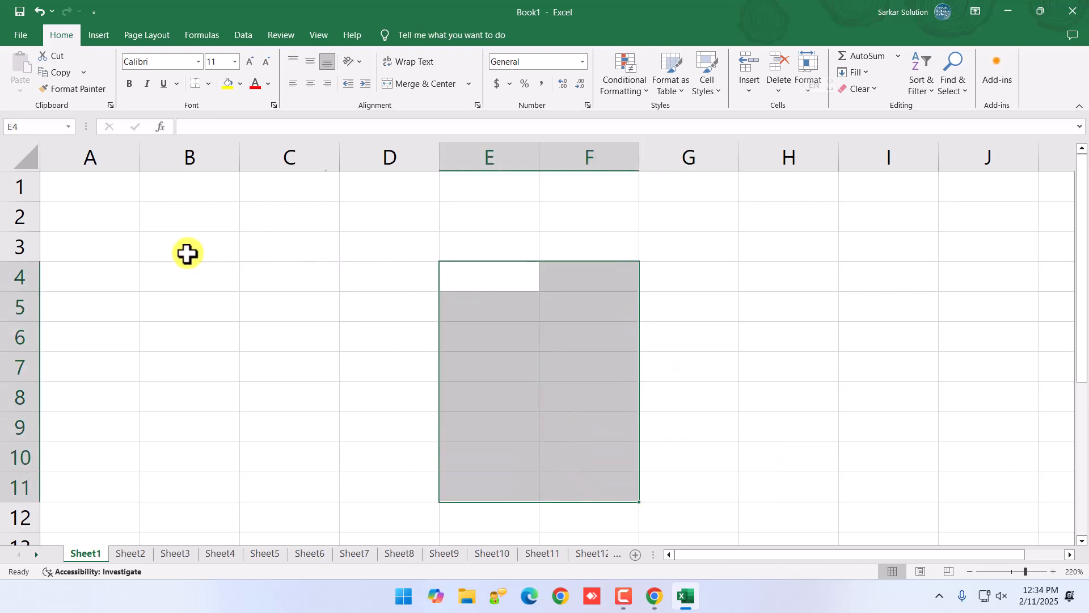
Highlight the whole of column A and the whole of row 1 to view a column and a row
{"action": "left_click", "coordinate": [187, 253]}
{"action": "left_click", "coordinate": [80, 194]}
{"action": "scroll", "coordinate": [12, 183], "scroll_direction": "up", "scroll_amount": 2}
{"action": "left_click", "coordinate": [125, 164]}
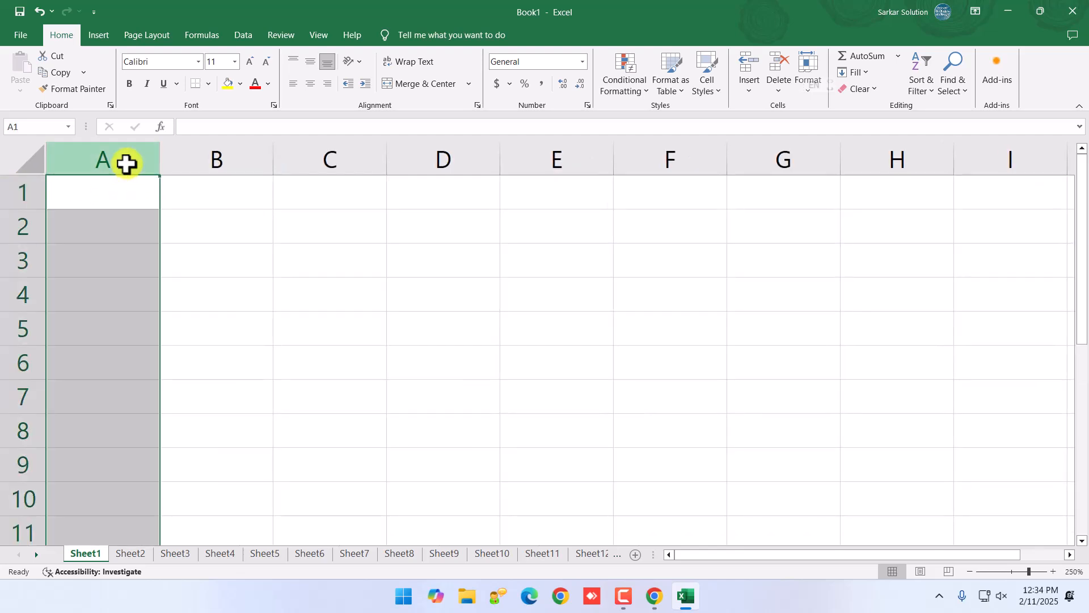
{"action": "left_click", "coordinate": [19, 198]}
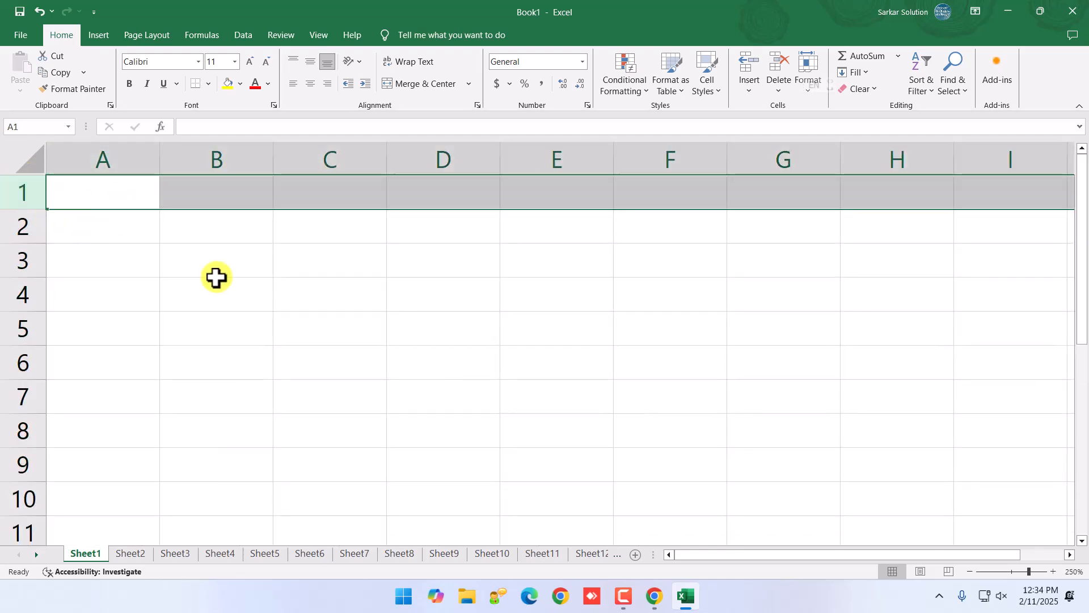
Enter Sheet, Rows, Cols and Cells one below the other in cells B3 to B6
{"action": "left_click", "coordinate": [166, 267]}
{"action": "scroll", "coordinate": [166, 266], "scroll_direction": "up", "scroll_amount": 1}
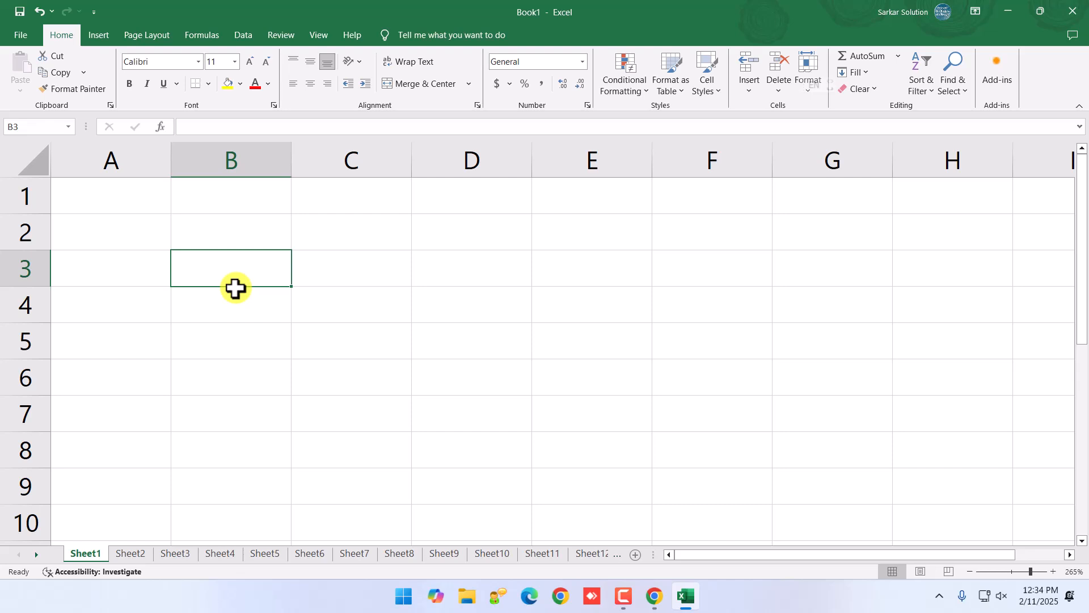
{"action": "type", "text": "Sheet"}
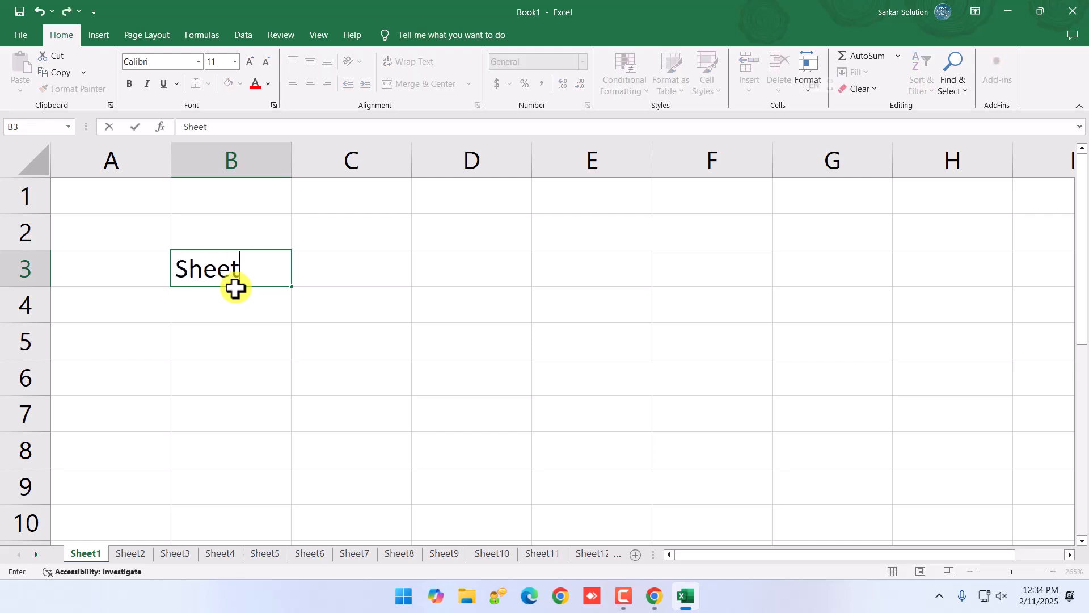
{"action": "key", "text": "Return"}
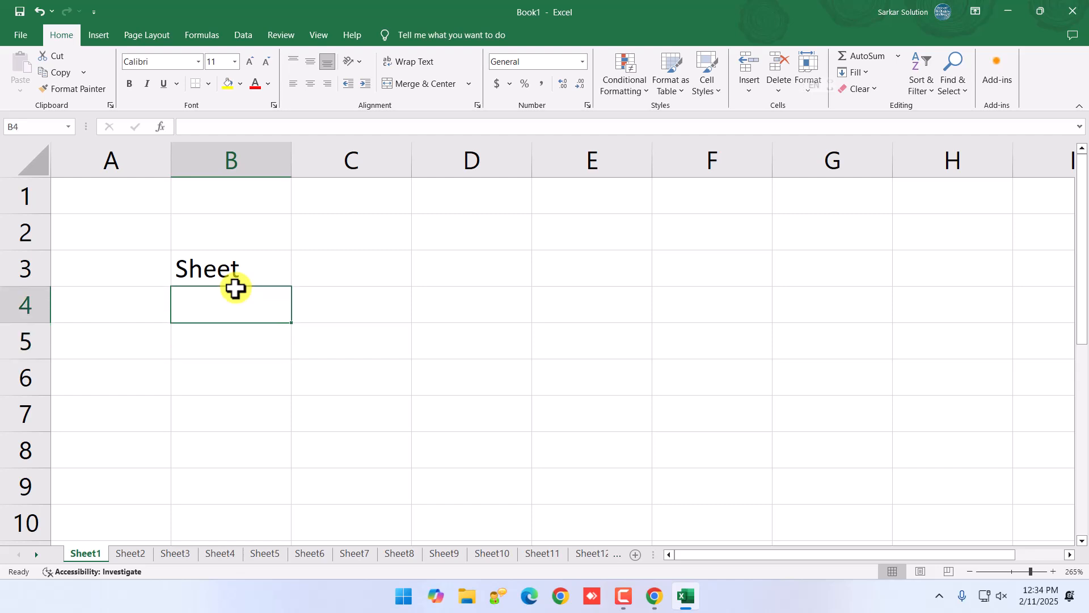
{"action": "type", "text": "Rows"}
{"action": "key", "text": "Return"}
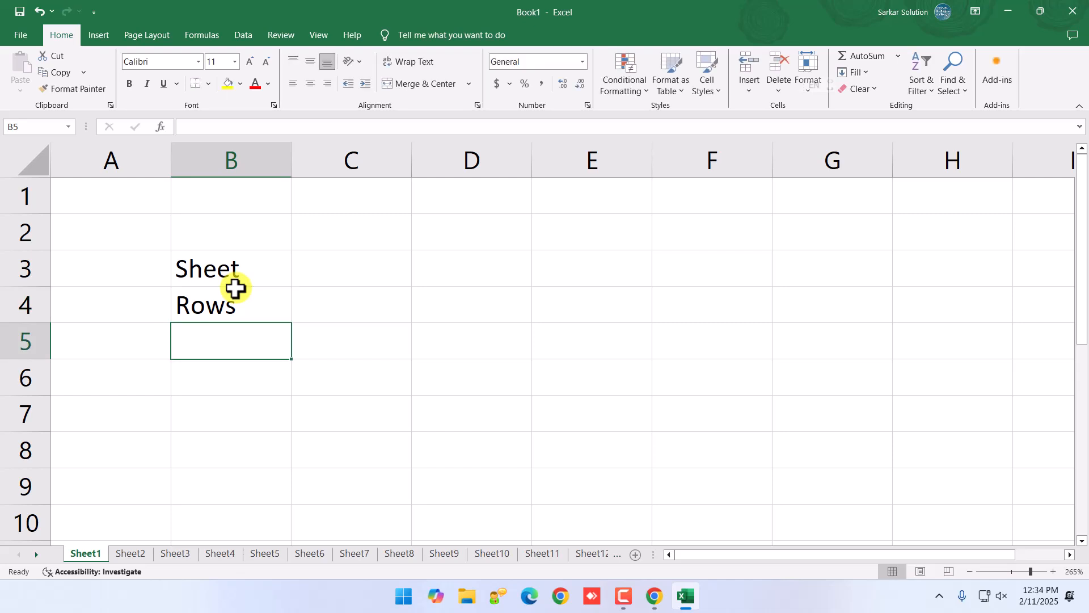
{"action": "type", "text": "Cols"}
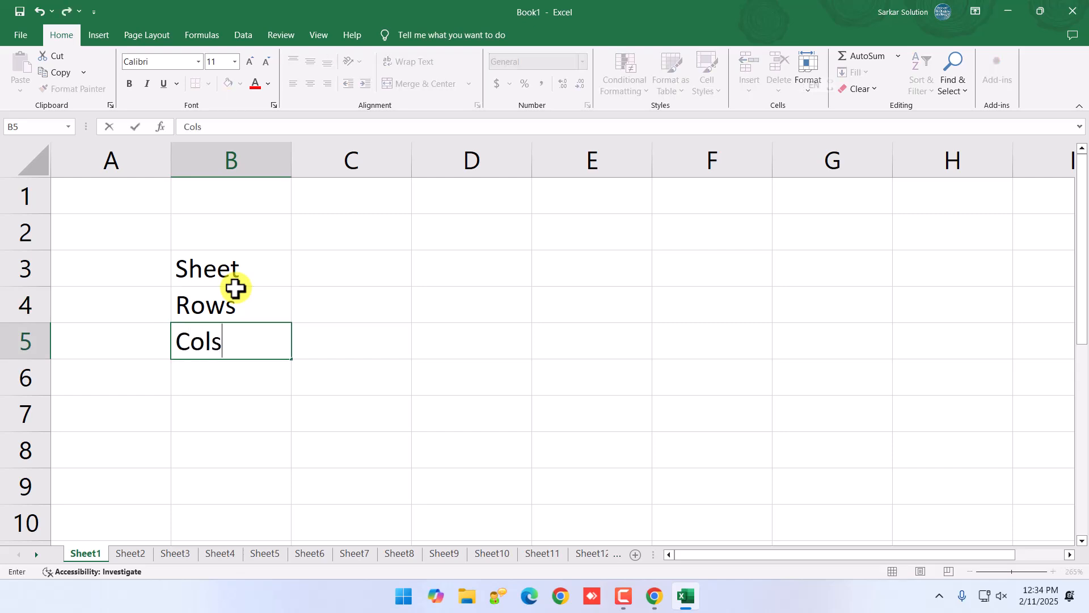
{"action": "key", "text": "Return"}
{"action": "type", "text": "Cells"}
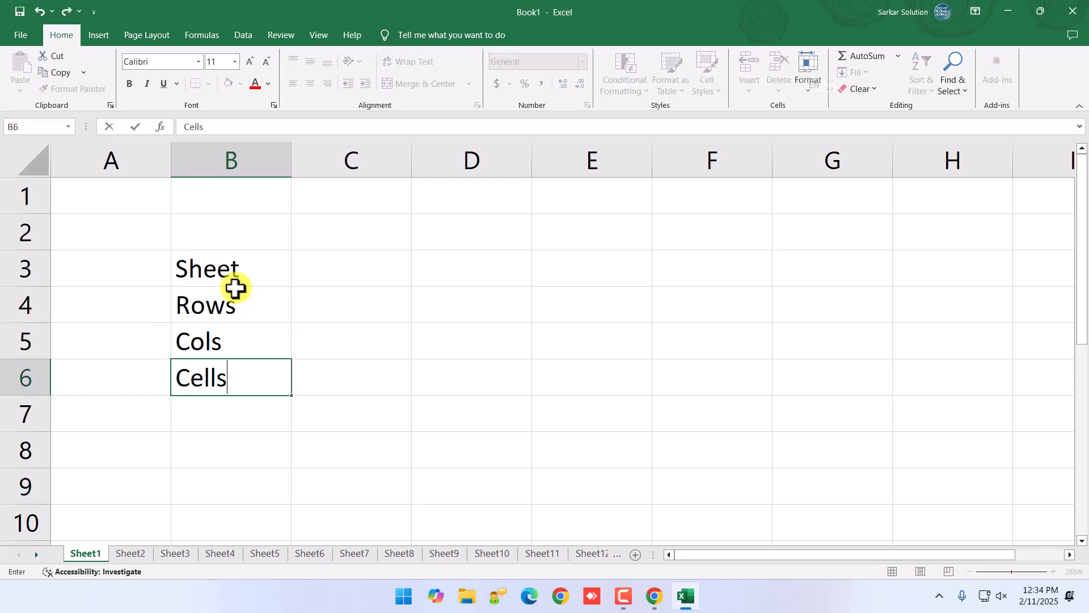
{"action": "key", "text": "Return"}
Merge and center the Sheet heading across cells B3:C3
{"action": "left_click_drag", "start_coordinate": [250, 277], "coordinate": [338, 273]}
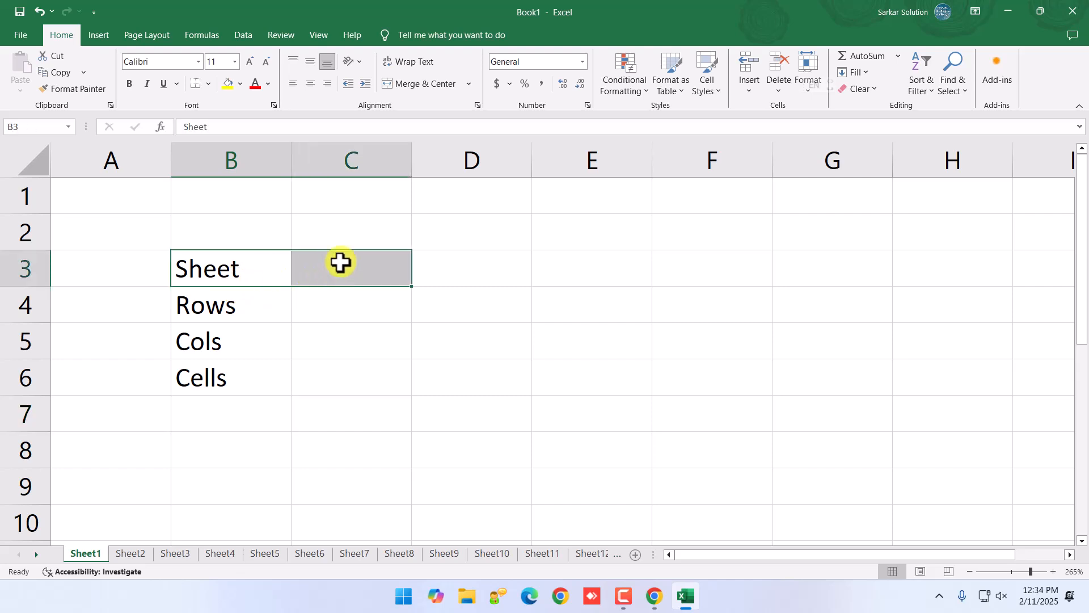
{"action": "left_click", "coordinate": [416, 84]}
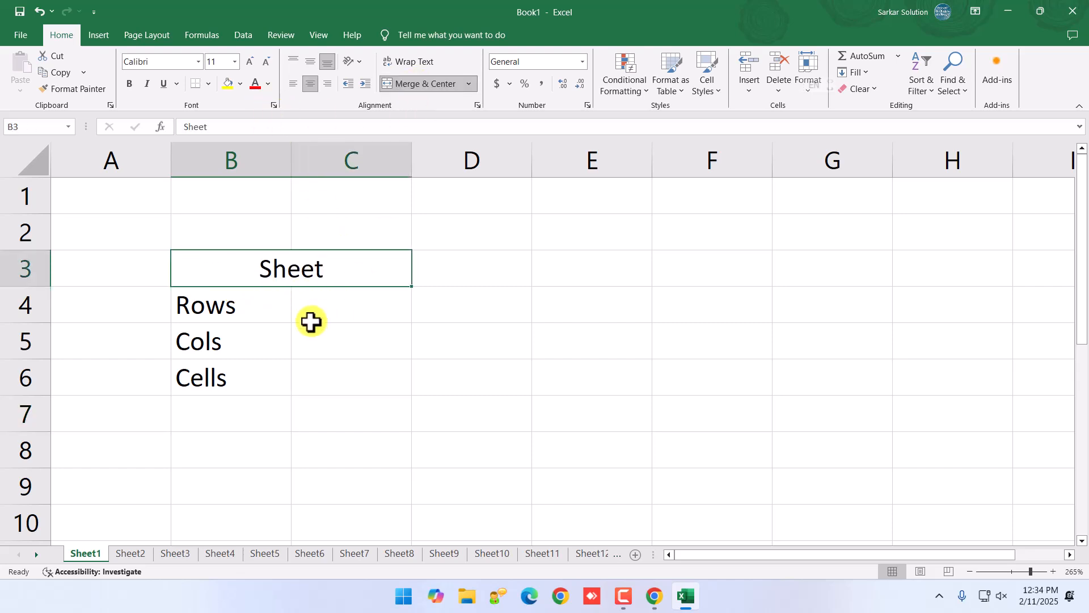
{"action": "left_click", "coordinate": [320, 306]}
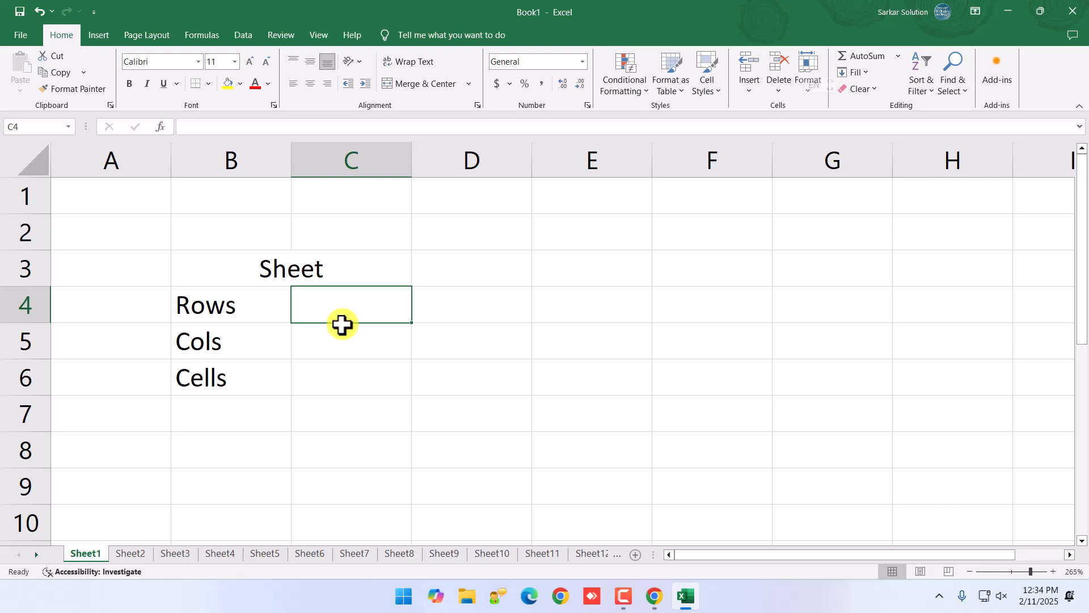
Highlight the whole of row 1 to view it and return to cell A1
{"action": "left_click", "coordinate": [68, 196]}
{"action": "left_click", "coordinate": [31, 196]}
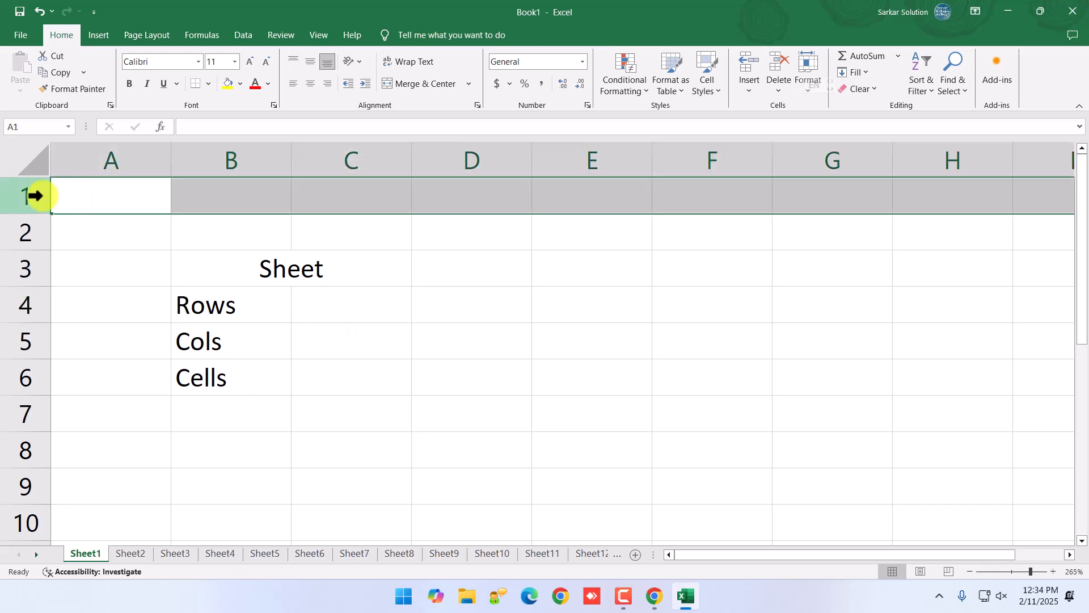
{"action": "left_click", "coordinate": [128, 202]}
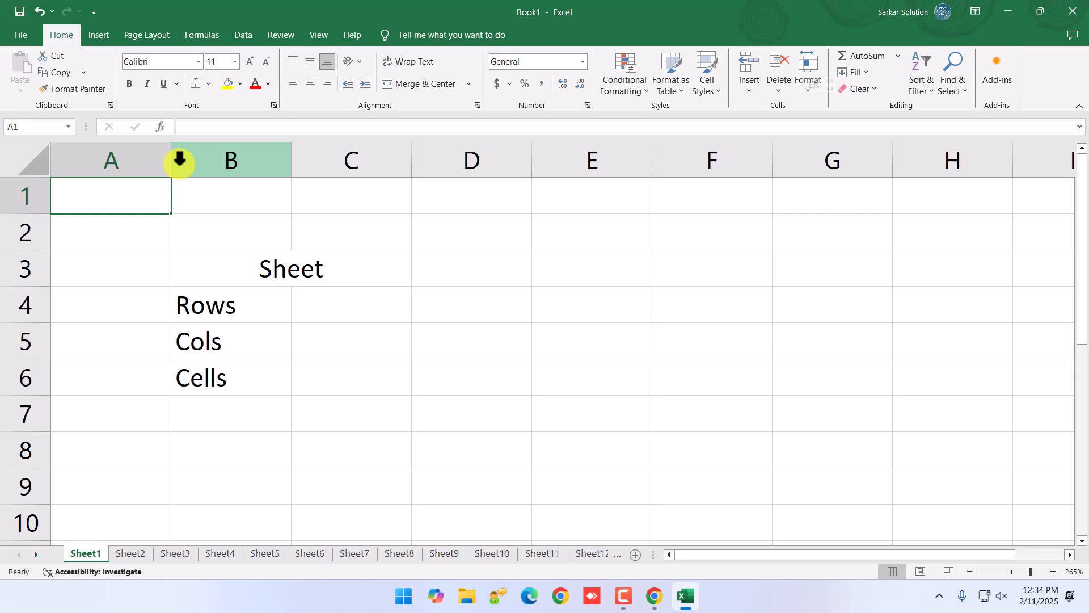
Check the number of the sheet's last row and enter 1048576 for Rows in cell C4
{"action": "key", "text": "ctrl+Down"}
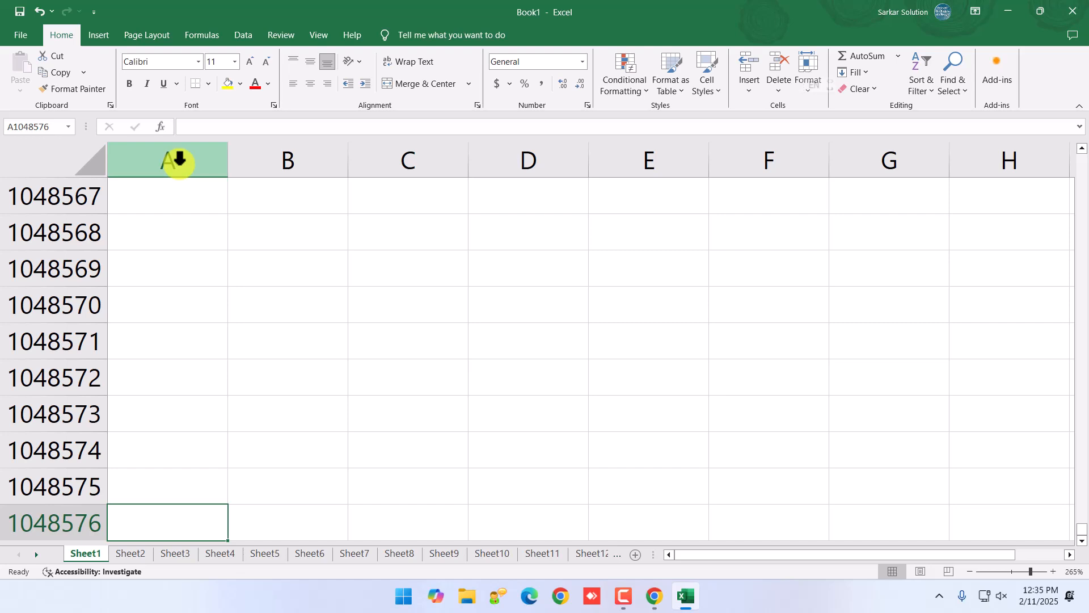
{"action": "key", "text": "ctrl+Up"}
{"action": "key", "text": "Down"}
{"action": "key", "text": "Down"}
{"action": "key", "text": "Down"}
{"action": "key", "text": "Right"}
{"action": "key", "text": "Right"}
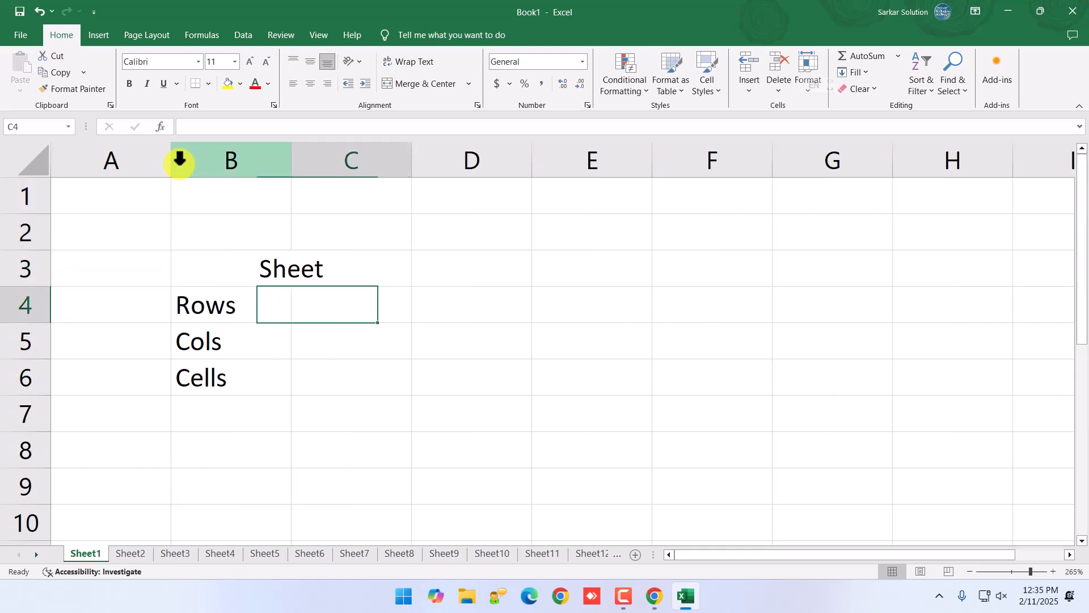
{"action": "type", "text": "1048576"}
{"action": "key", "text": "Return"}
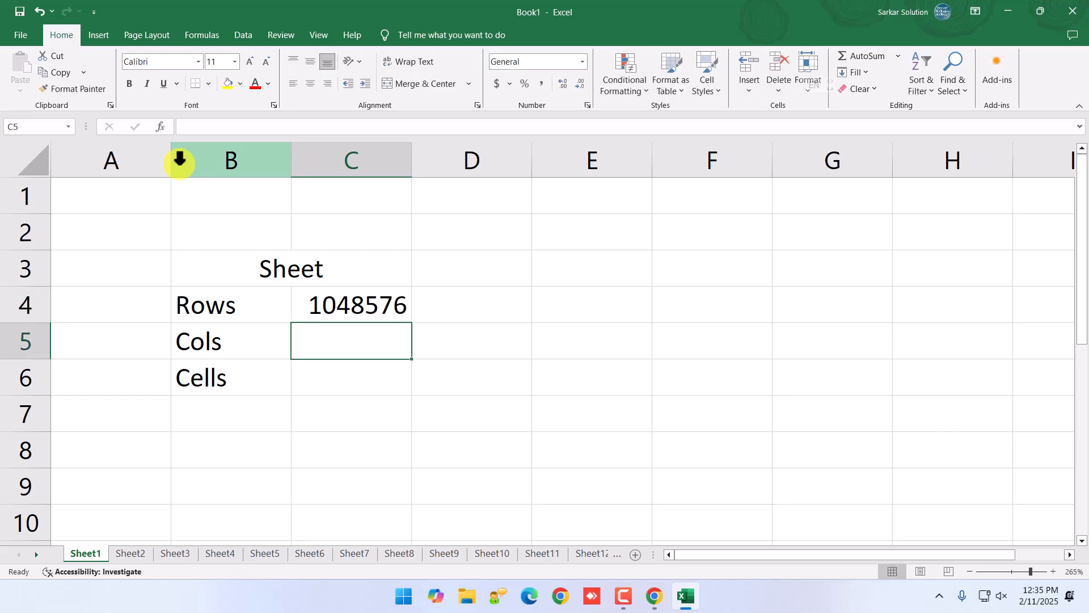
Check the letters of the sheet's last column and enter XFD for Cols in cell C5
{"action": "key", "text": "Up"}
{"action": "key", "text": "Up"}
{"action": "key", "text": "Up"}
{"action": "key", "text": "Up"}
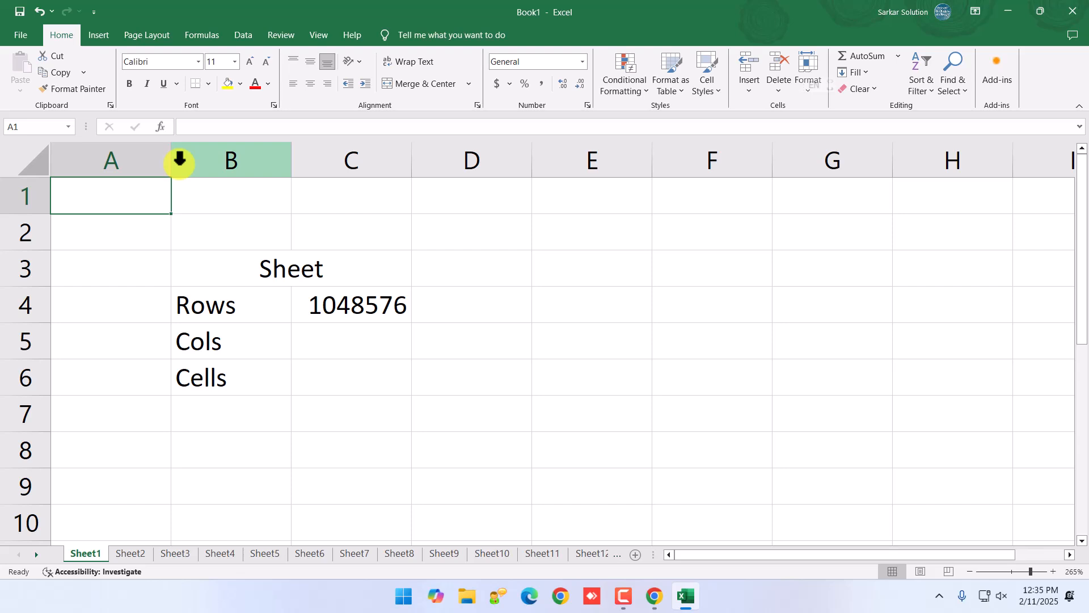
{"action": "key", "text": "ctrl+Right"}
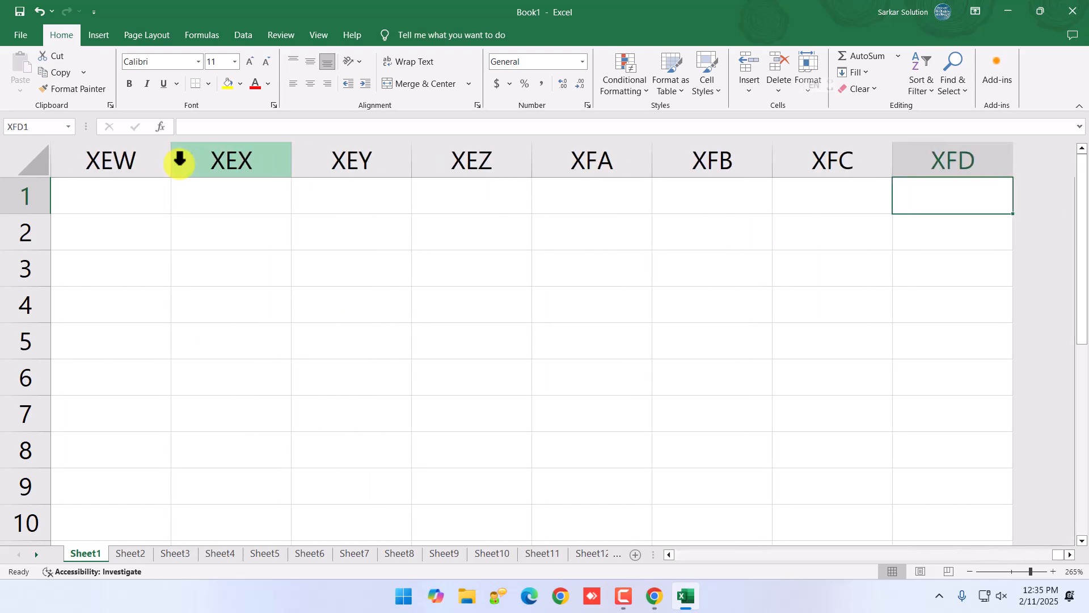
{"action": "key", "text": "ctrl+Left"}
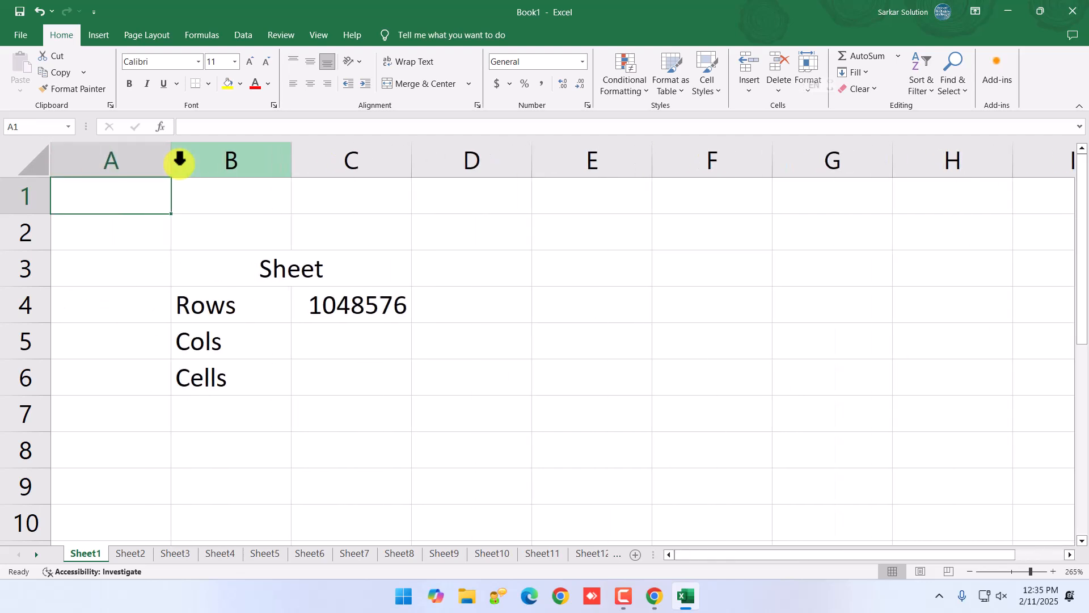
{"action": "key", "text": "Down"}
{"action": "key", "text": "Down"}
{"action": "key", "text": "Down"}
{"action": "key", "text": "Down"}
{"action": "key", "text": "Right"}
{"action": "key", "text": "Right"}
{"action": "key", "text": "Left"}
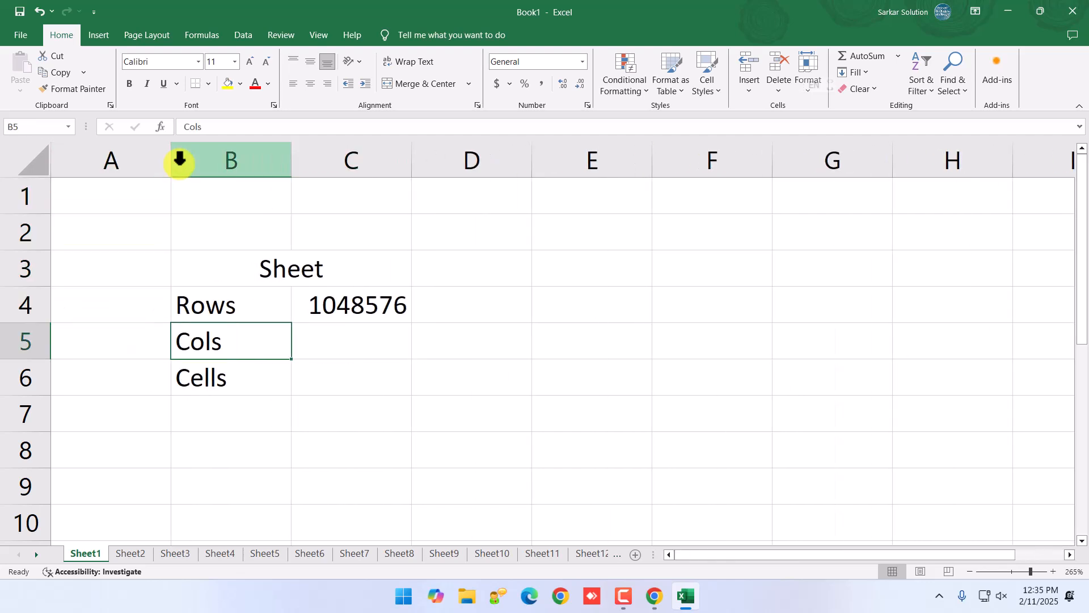
{"action": "key", "text": "Right"}
{"action": "type", "text": "XFD"}
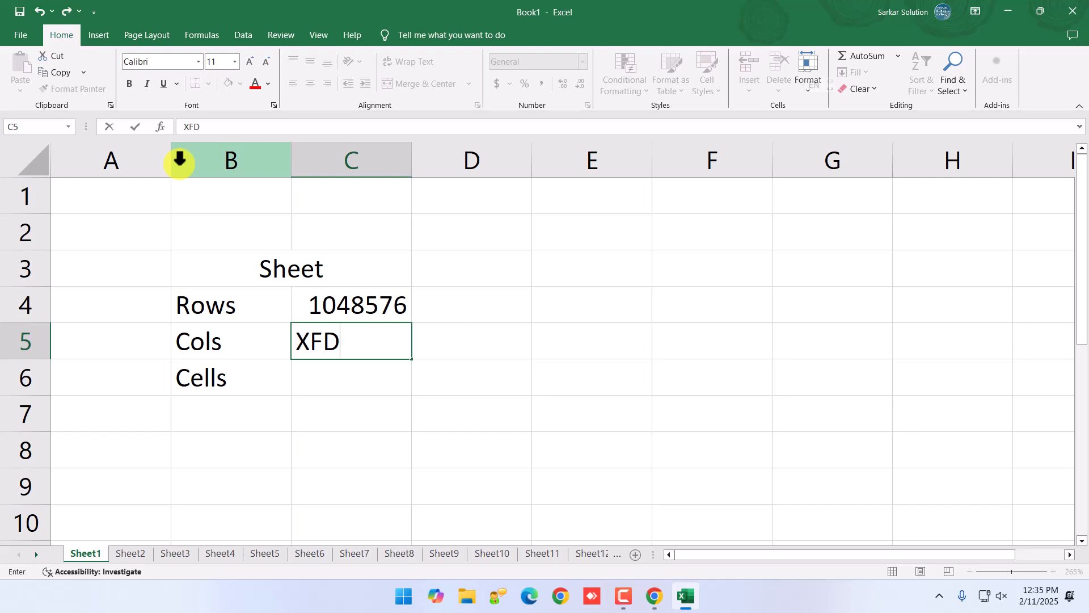
{"action": "key", "text": "Return"}
{"action": "key", "text": "Up"}
{"action": "key", "text": "Left"}
{"action": "key", "text": "Down"}
{"action": "key", "text": "Right"}
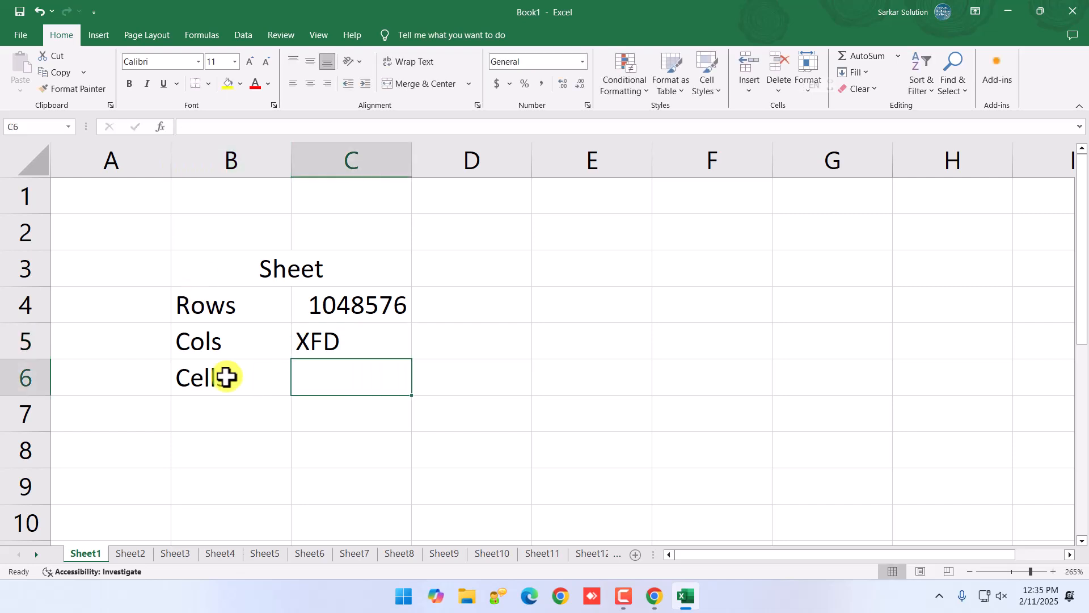
{"action": "left_click", "coordinate": [366, 349]}
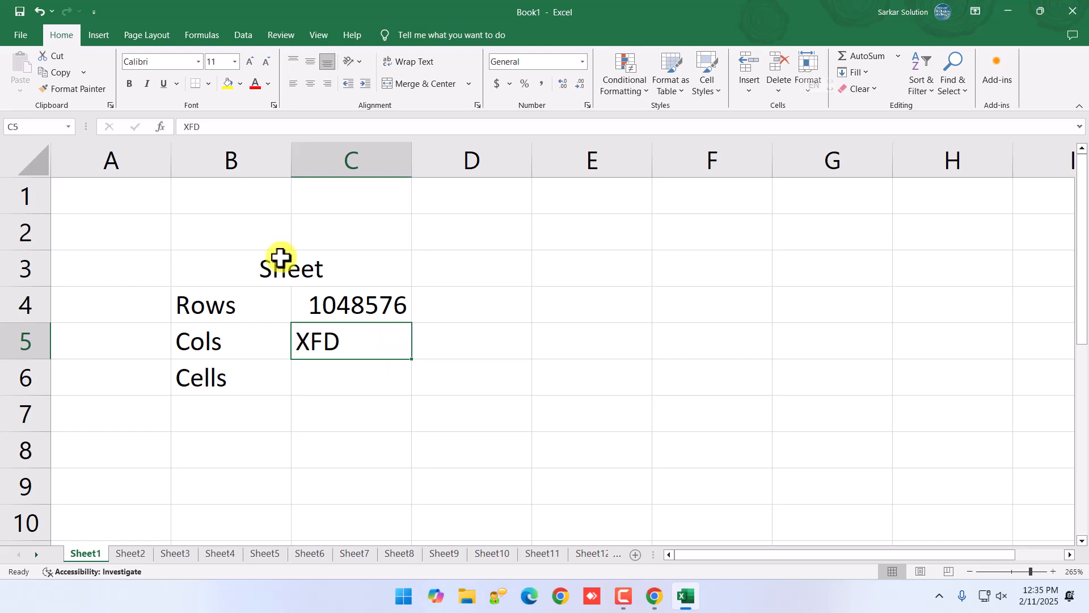
{"action": "left_click", "coordinate": [132, 156]}
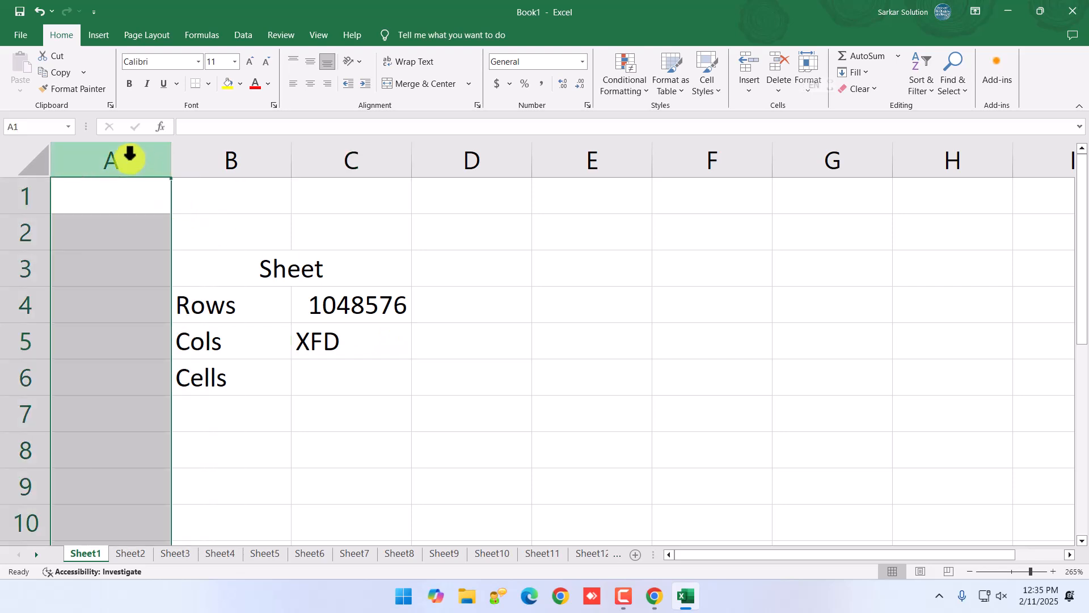
{"action": "left_click", "coordinate": [105, 187]}
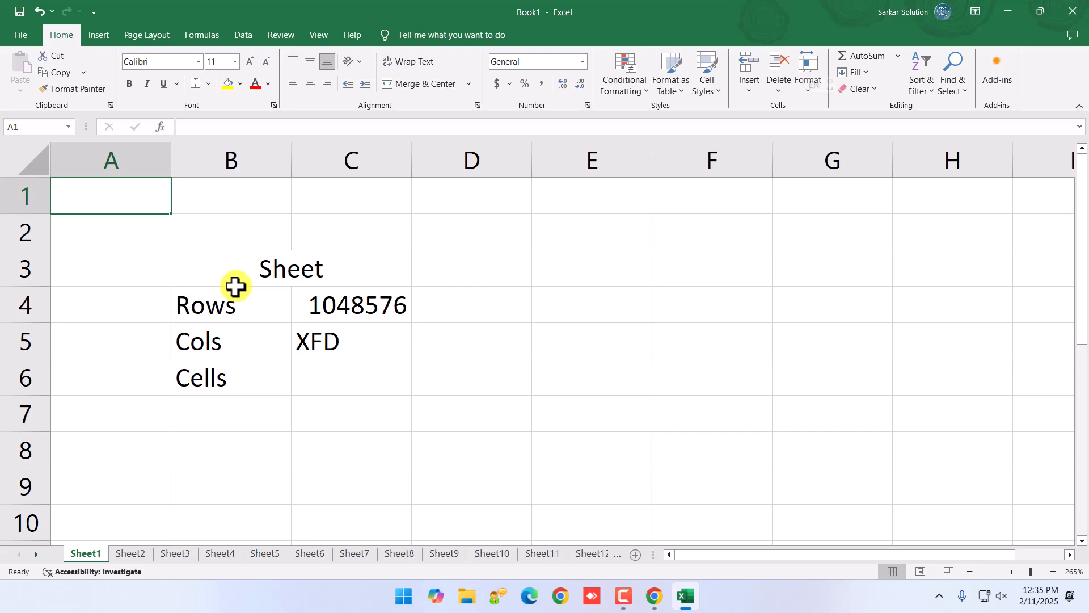
{"action": "left_click", "coordinate": [328, 370]}
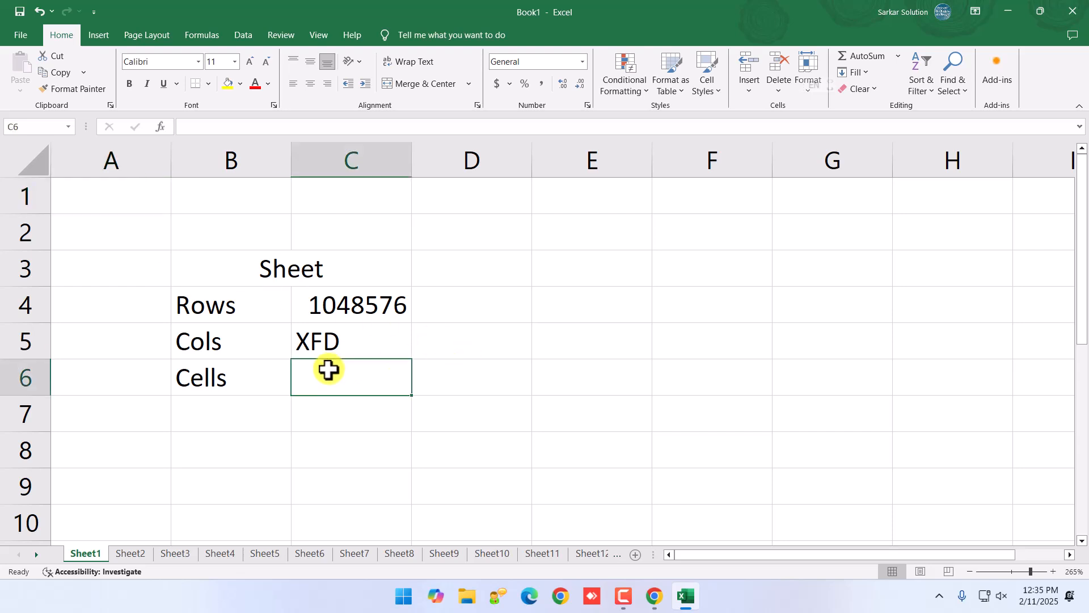
{"action": "left_click", "coordinate": [333, 336]}
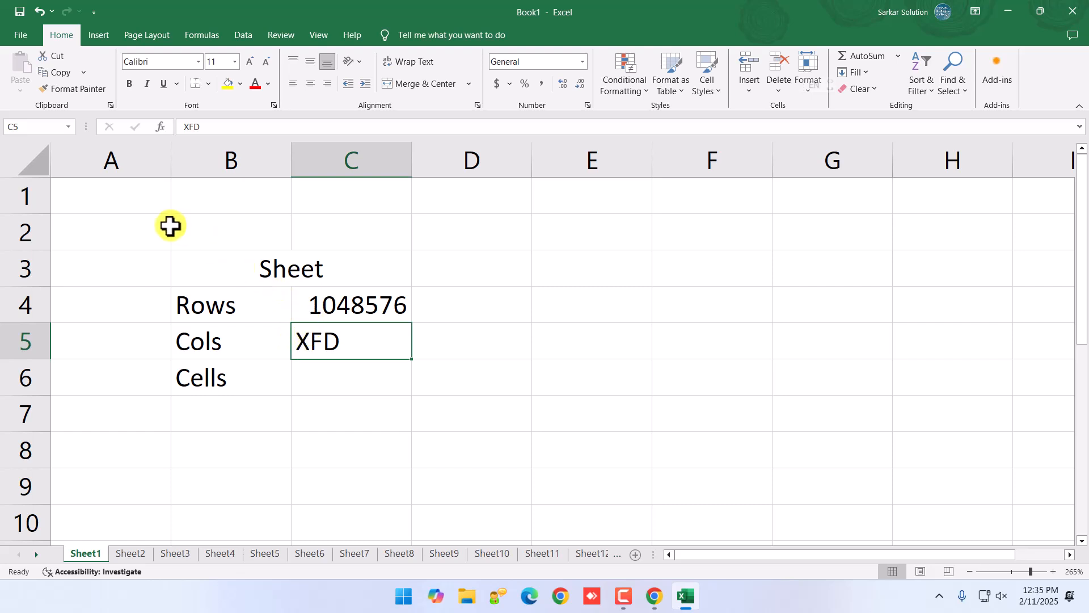
Enter 1 in cell A1 and 2 in cell B1 to start numbering the columns
{"action": "left_click", "coordinate": [134, 198]}
{"action": "type", "text": "1"}
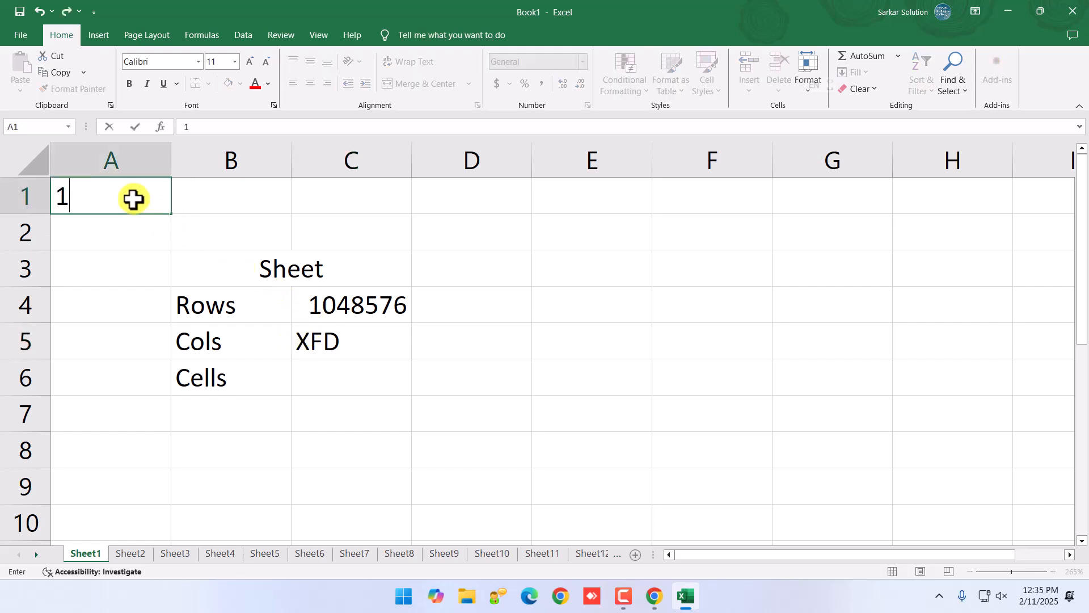
{"action": "key", "text": "Tab"}
{"action": "left_click", "coordinate": [133, 199]}
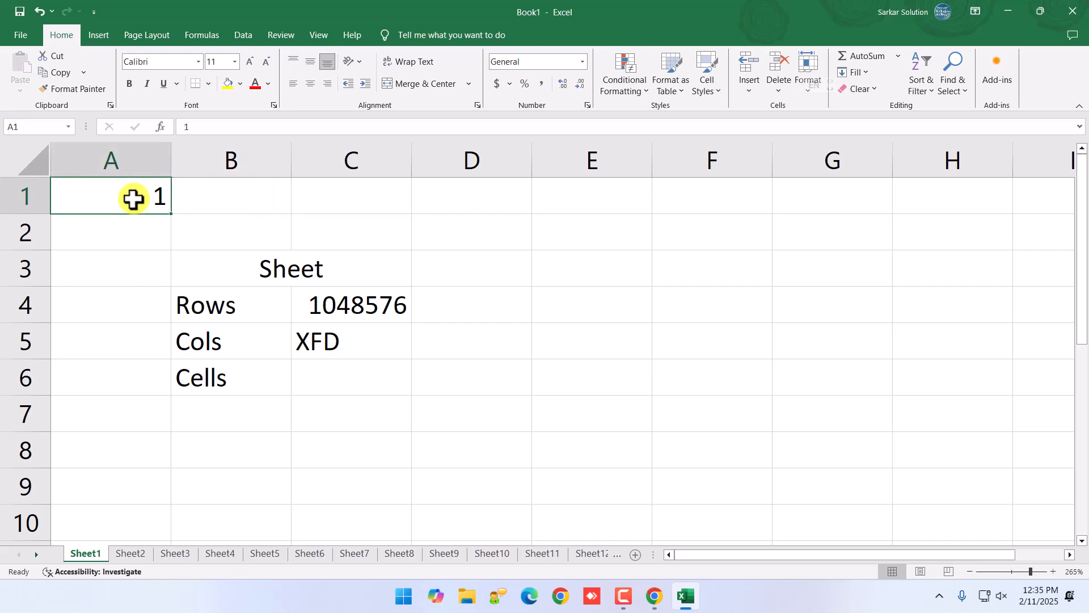
{"action": "key", "text": "Tab"}
{"action": "type", "text": "2"}
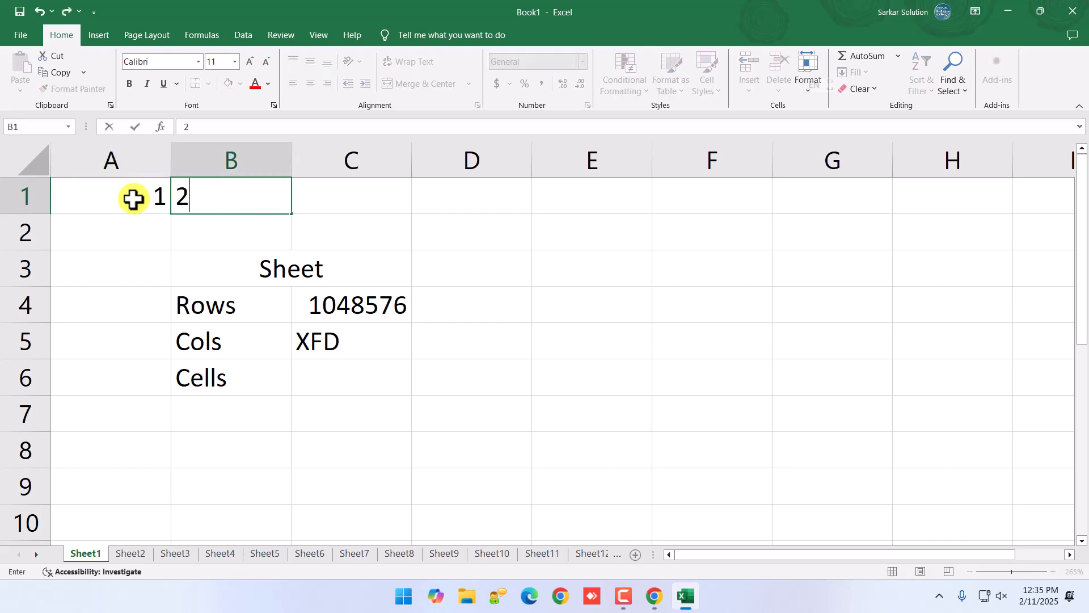
{"action": "key", "text": "Return"}
Extend the number sequence from A1:B1 along row 1 as far as column AJ
{"action": "left_click", "coordinate": [138, 199]}
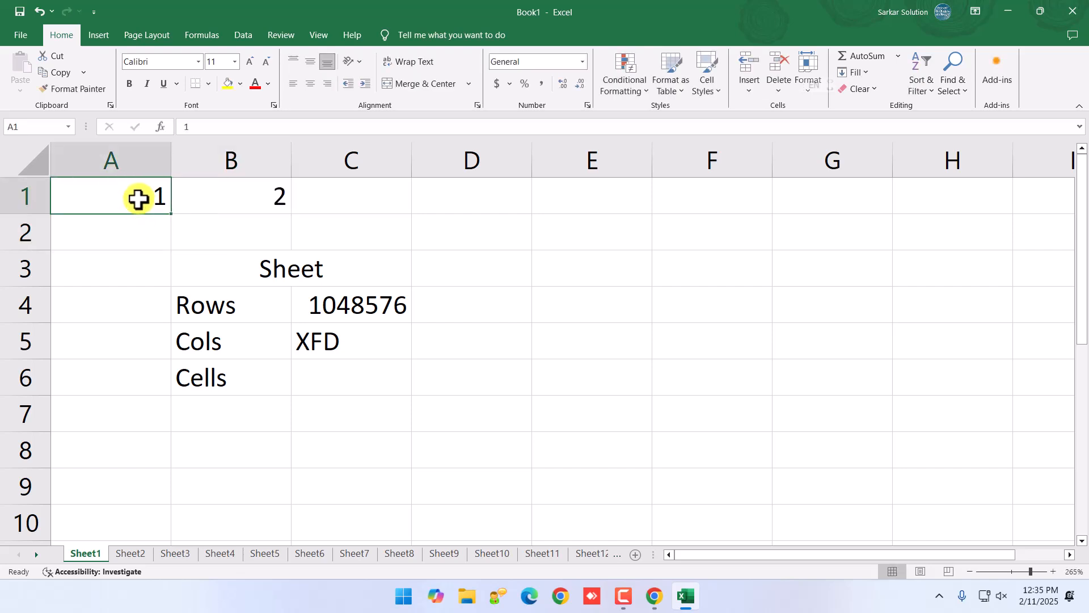
{"action": "left_click", "coordinate": [151, 273]}
{"action": "left_click", "coordinate": [139, 198]}
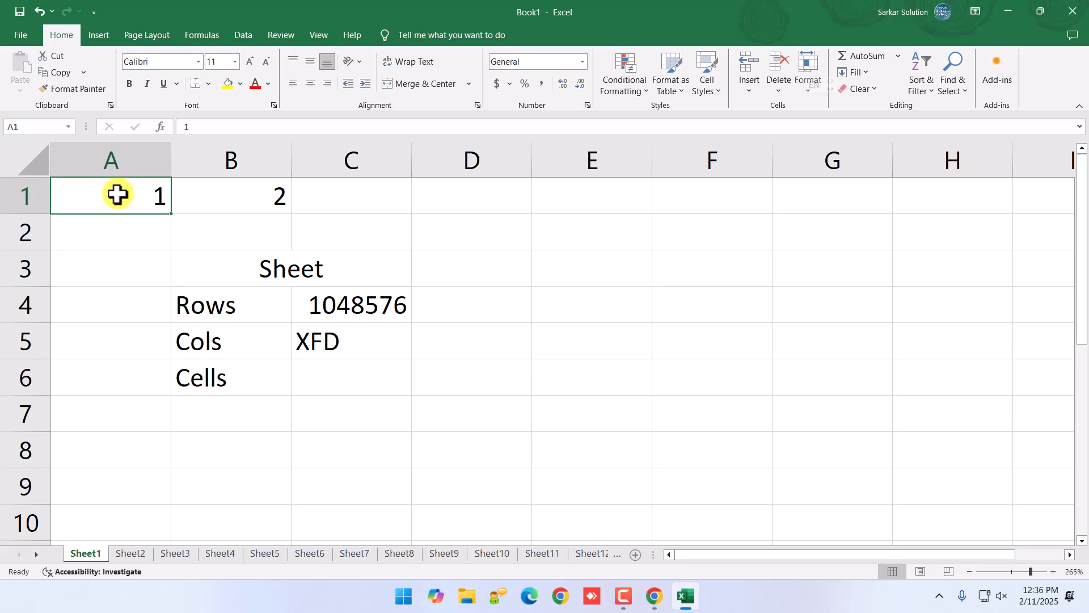
{"action": "left_click_drag", "start_coordinate": [118, 195], "coordinate": [226, 206]}
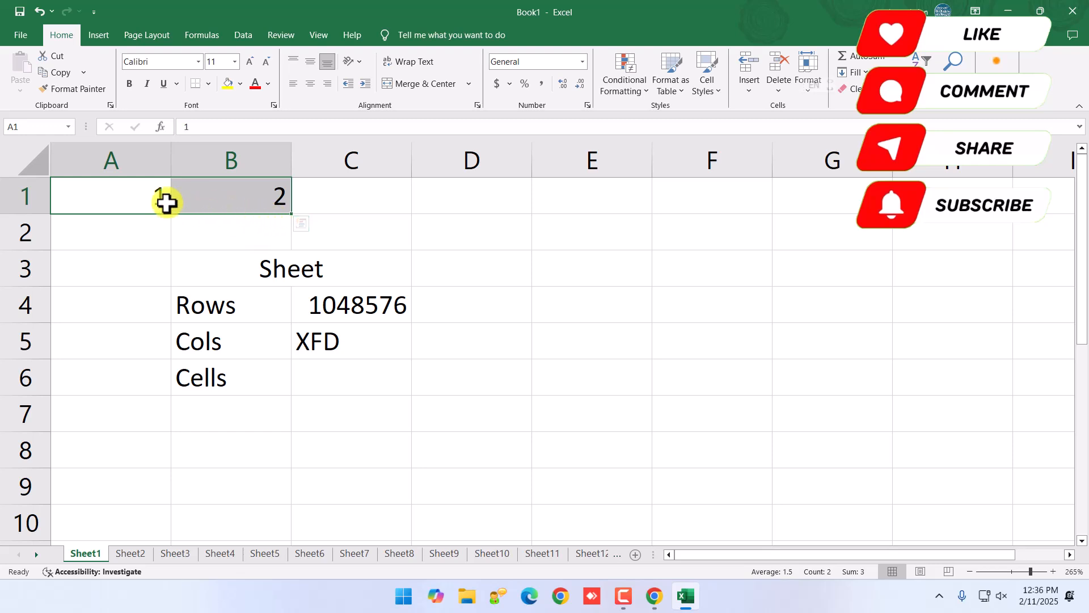
{"action": "left_click", "coordinate": [137, 200]}
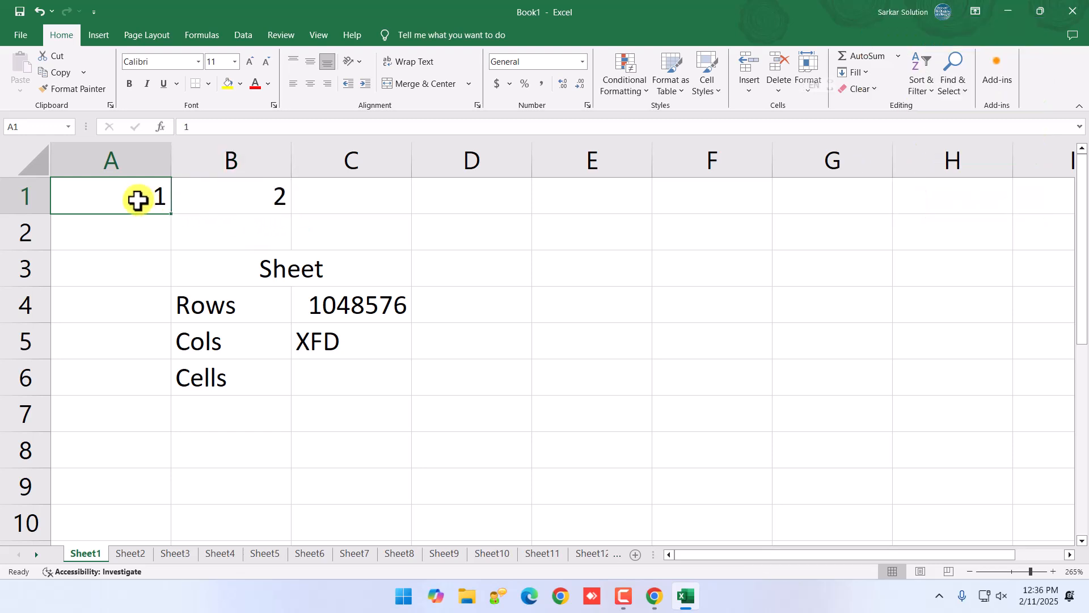
{"action": "left_click_drag", "start_coordinate": [137, 200], "coordinate": [618, 206]}
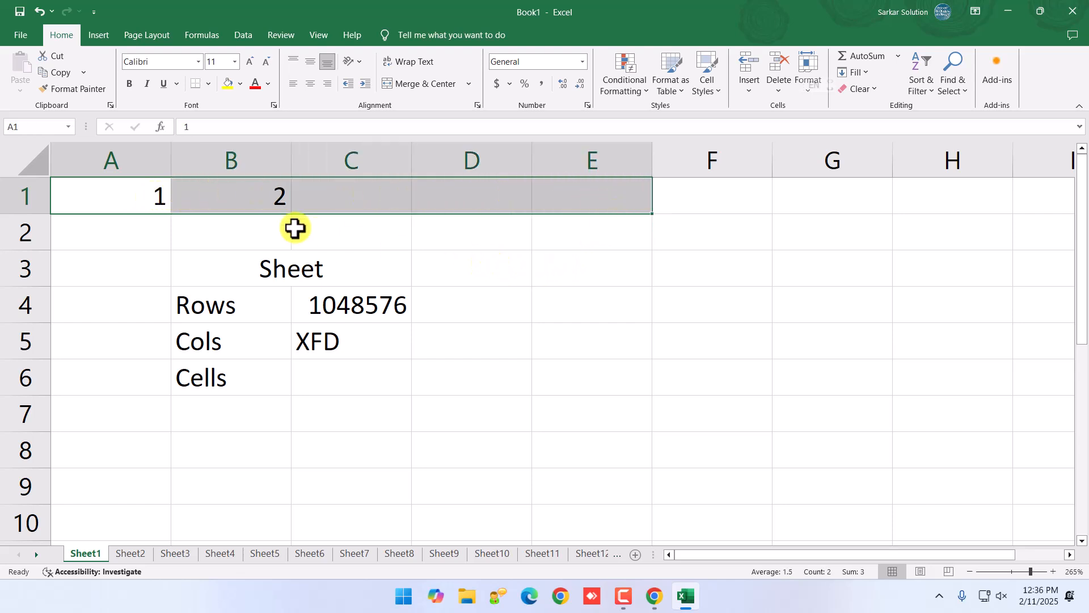
{"action": "left_click_drag", "start_coordinate": [168, 197], "coordinate": [279, 207]}
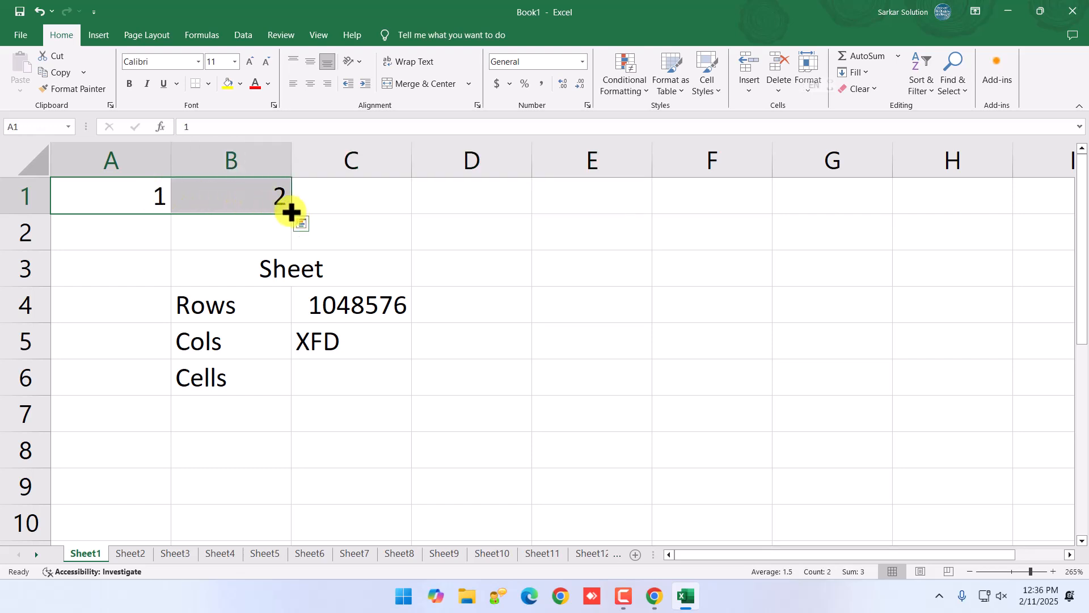
{"action": "left_click_drag", "start_coordinate": [293, 213], "coordinate": [1051, 214]}
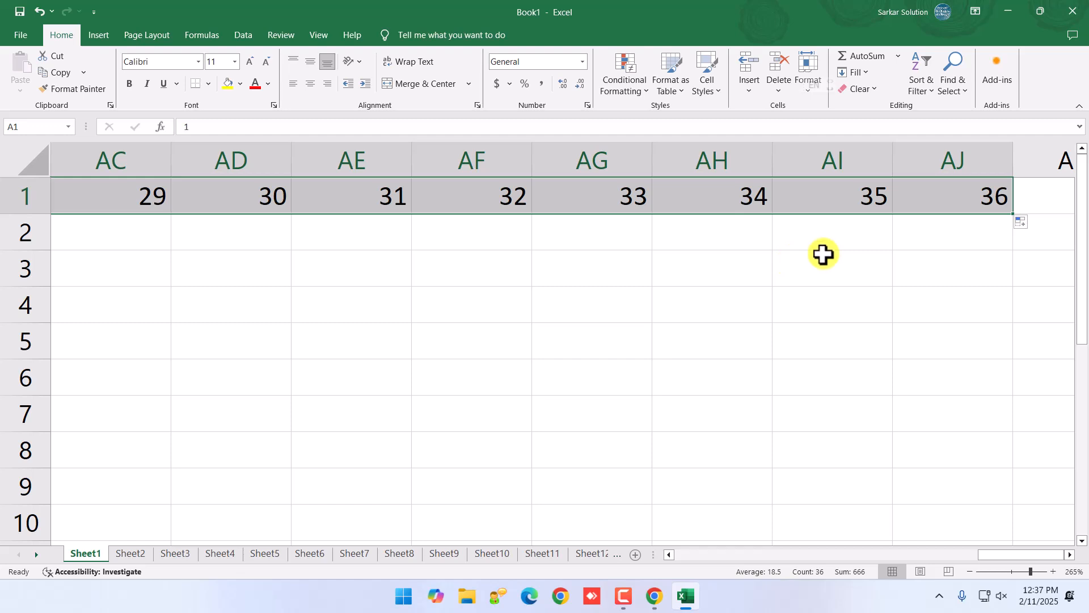
{"action": "left_click", "coordinate": [838, 195]}
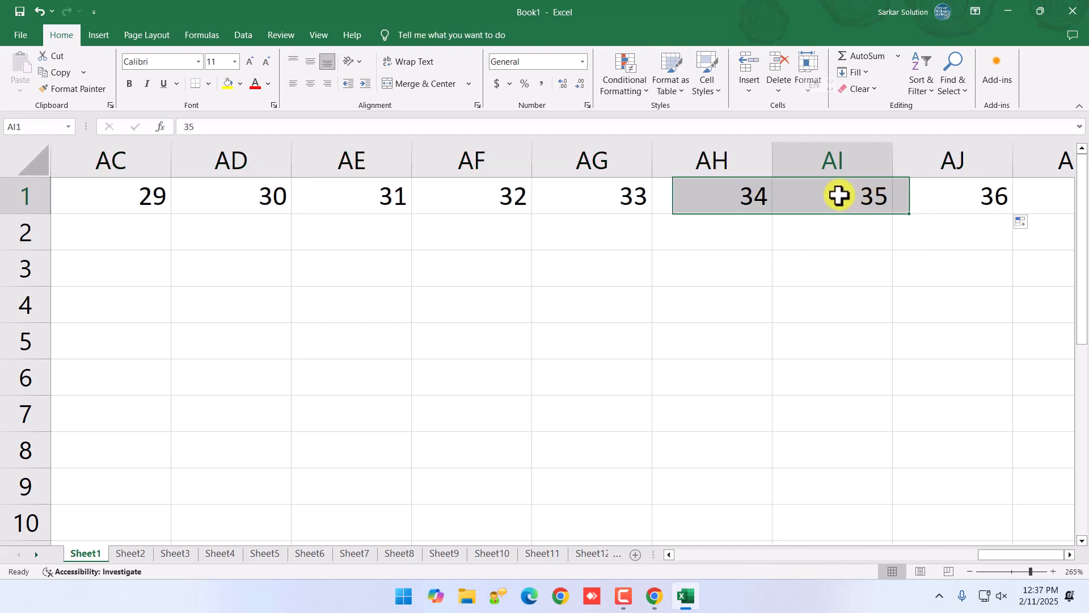
Fill the whole of row 1 with a linear series in rows, using a step value of 1
{"action": "key", "text": "ctrl+Home"}
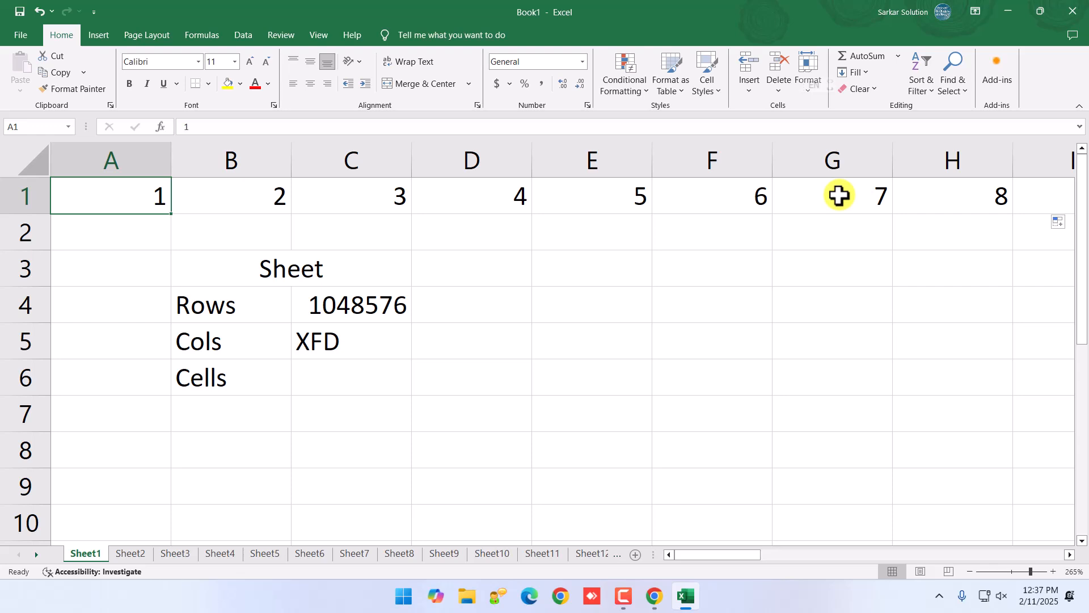
{"action": "key", "text": "ctrl+shift+Right"}
{"action": "key", "text": "shift+space"}
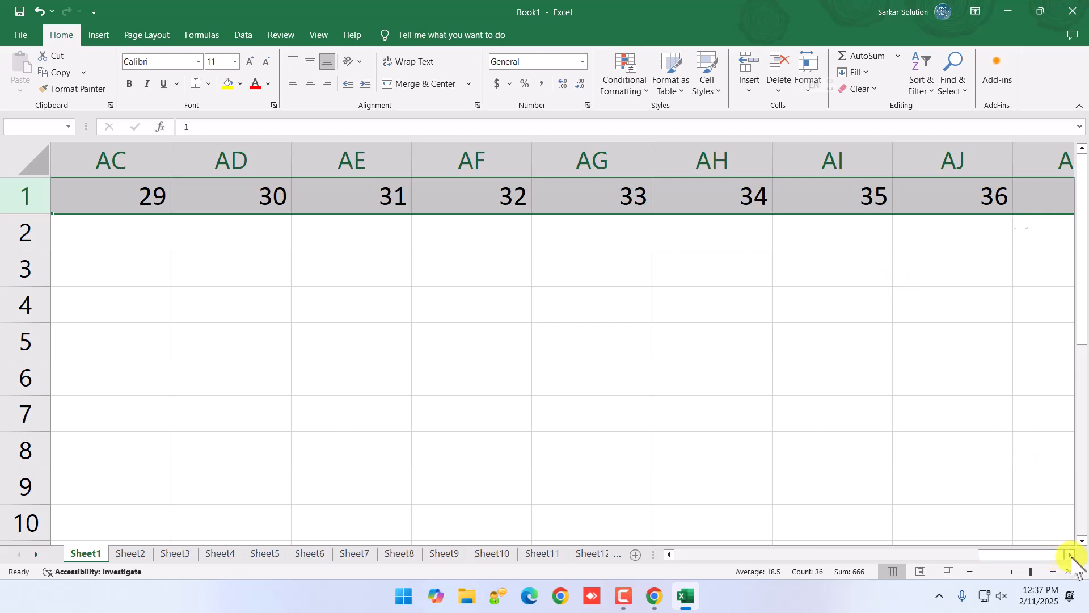
{"action": "left_click", "coordinate": [1070, 555]}
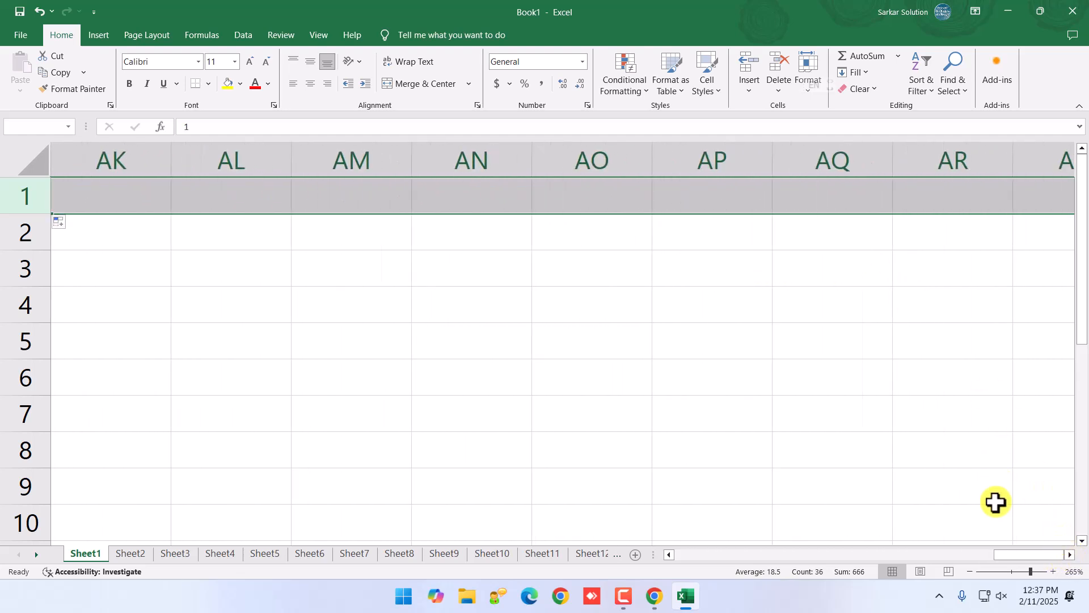
{"action": "left_click", "coordinate": [867, 73]}
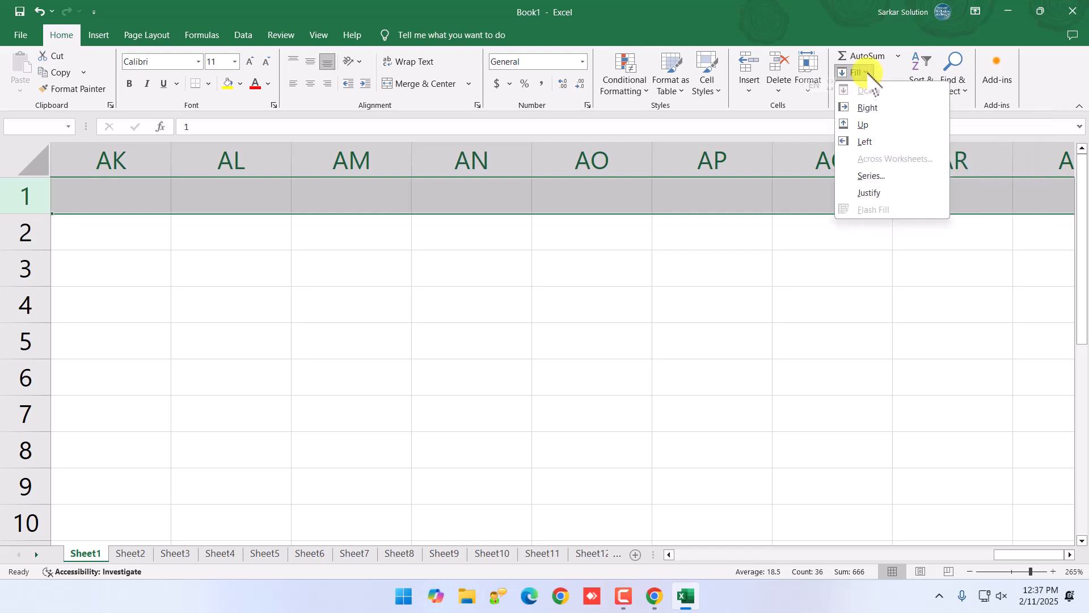
{"action": "left_click", "coordinate": [871, 177]}
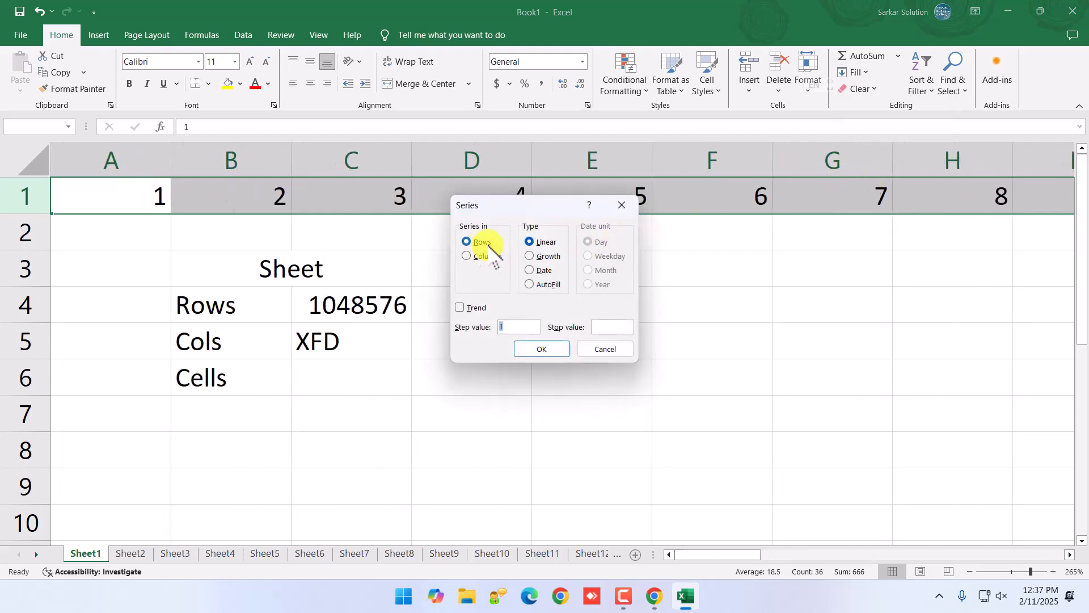
{"action": "left_click", "coordinate": [551, 347]}
{"action": "left_click", "coordinate": [157, 194]}
{"action": "left_click", "coordinate": [156, 194]}
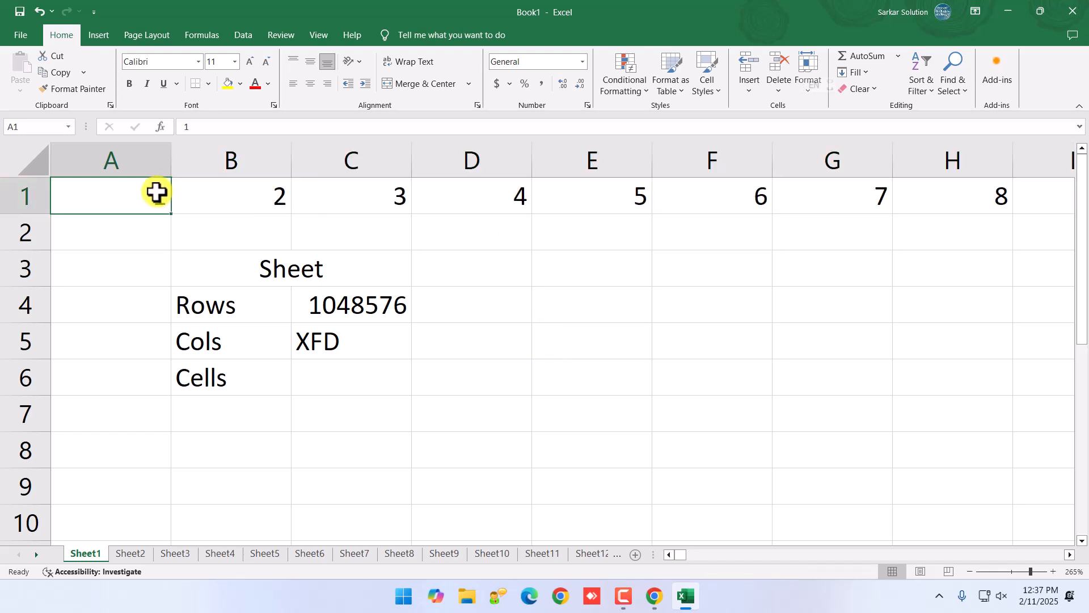
Check the number in the last column of row 1 and replace the Cols value in cell C5 with 16384
{"action": "key", "text": "ctrl+Right"}
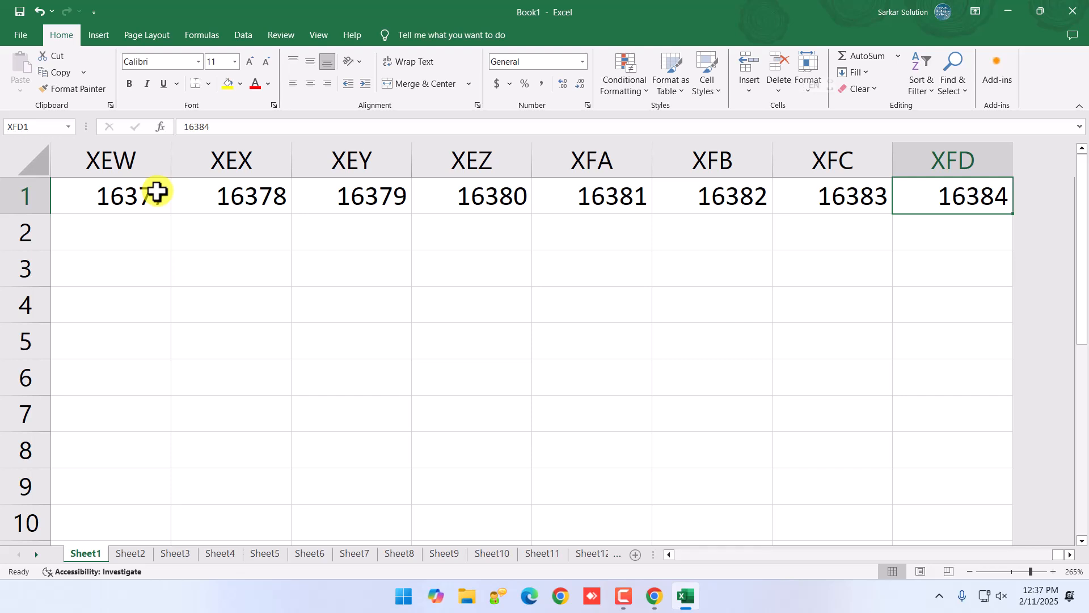
{"action": "key", "text": "ctrl+Left"}
{"action": "key", "text": "Down"}
{"action": "key", "text": "Down"}
{"action": "key", "text": "Down"}
{"action": "key", "text": "Down"}
{"action": "key", "text": "Right"}
{"action": "key", "text": "Right"}
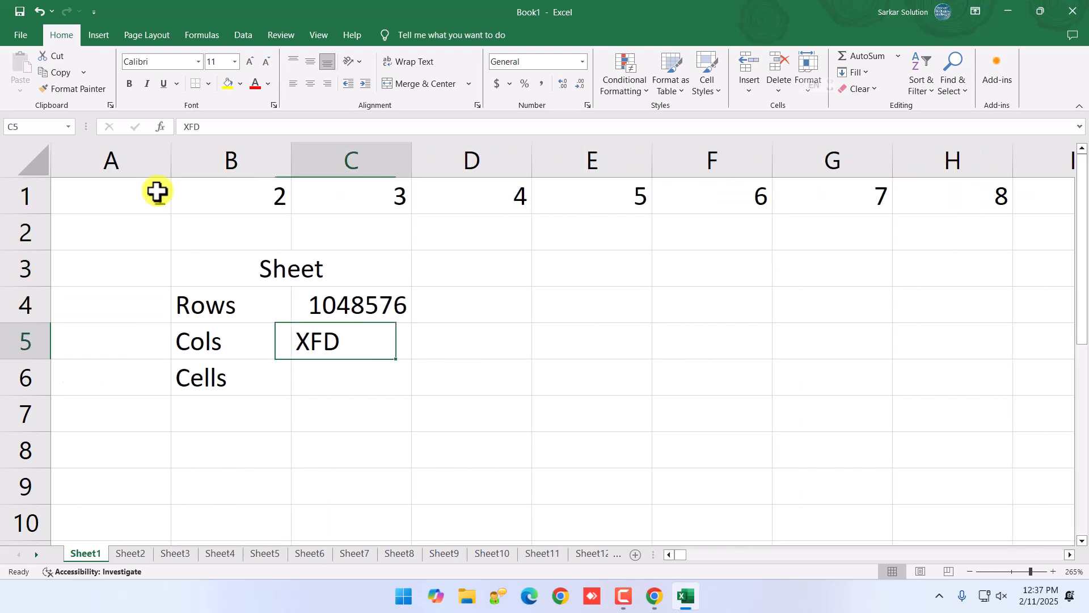
{"action": "type", "text": "16384"}
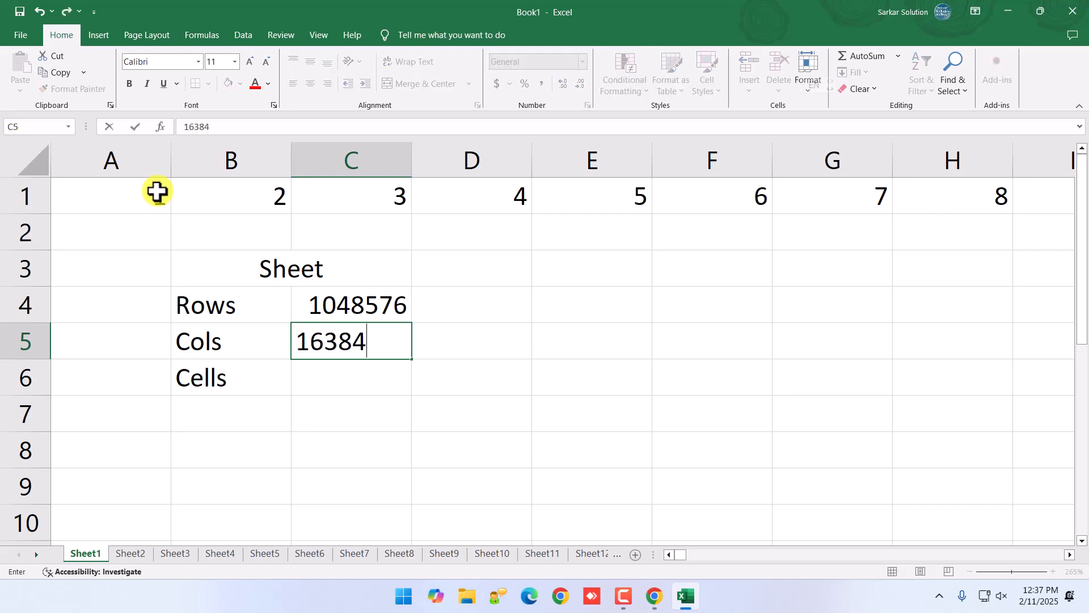
{"action": "key", "text": "Return"}
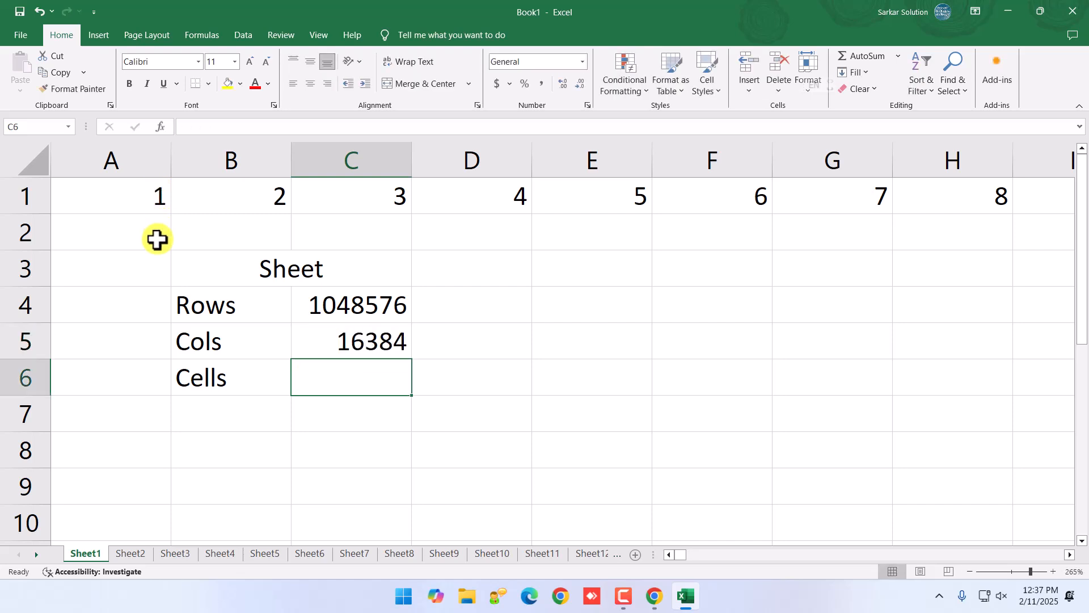
Calculate the Cells value in C6 with the formula =C4*C5 and check it against the Rows and Cols values
{"action": "left_click_drag", "start_coordinate": [377, 305], "coordinate": [379, 331]}
{"action": "left_click", "coordinate": [357, 372]}
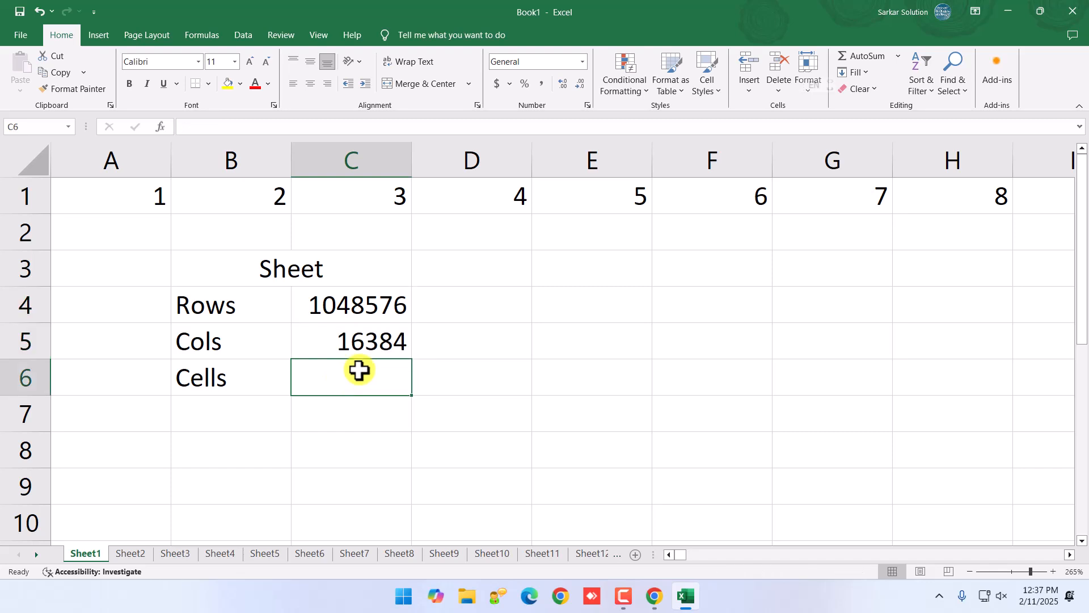
{"action": "type", "text": "="}
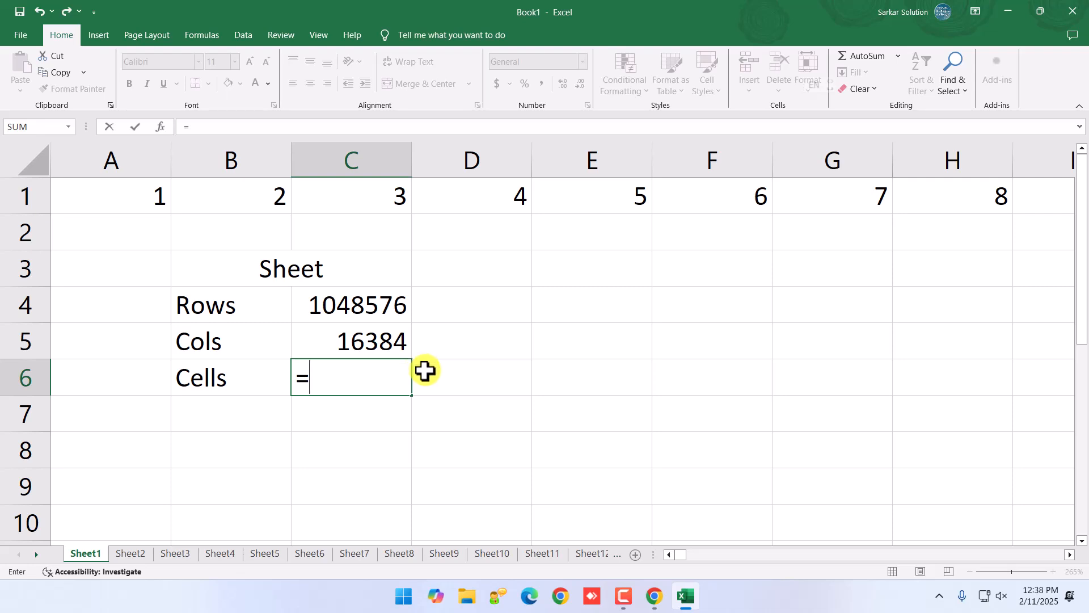
{"action": "type", "text": "c4"}
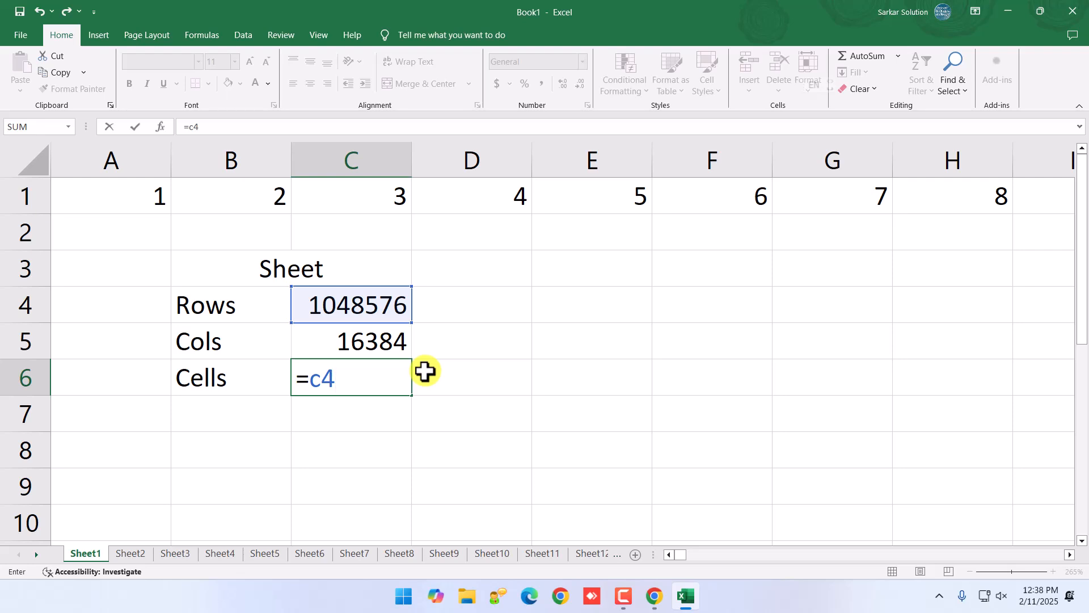
{"action": "type", "text": "*"}
{"action": "type", "text": "c5"}
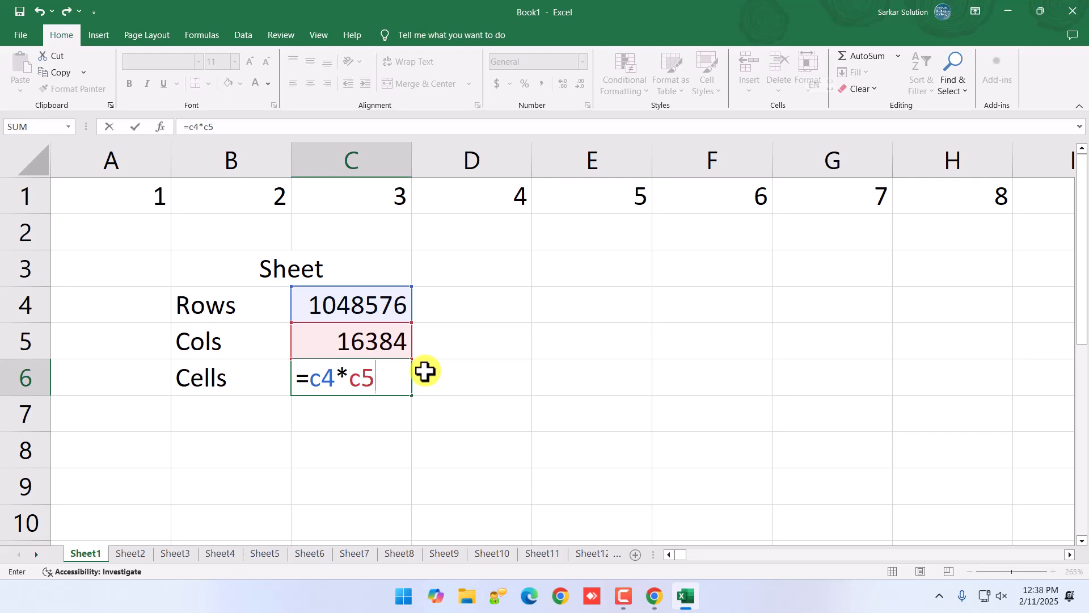
{"action": "key", "text": "Return"}
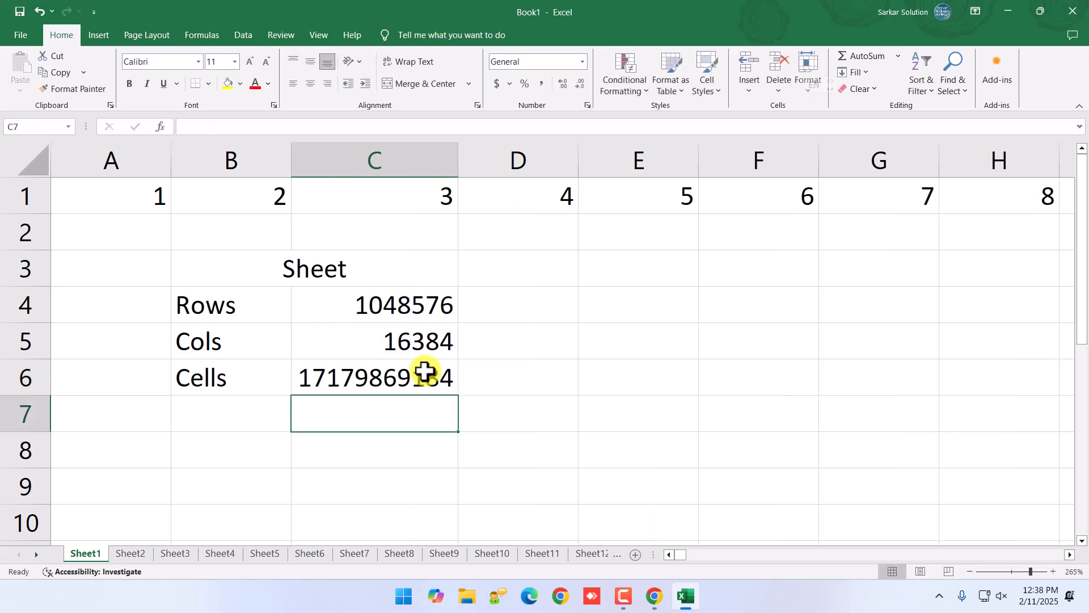
{"action": "left_click", "coordinate": [424, 373]}
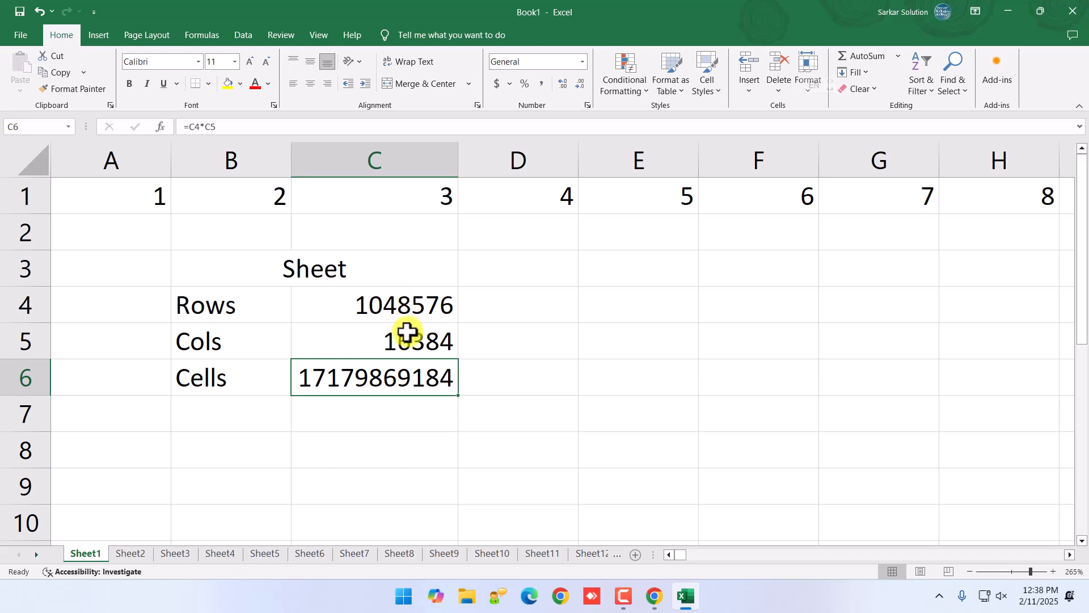
{"action": "left_click", "coordinate": [409, 343]}
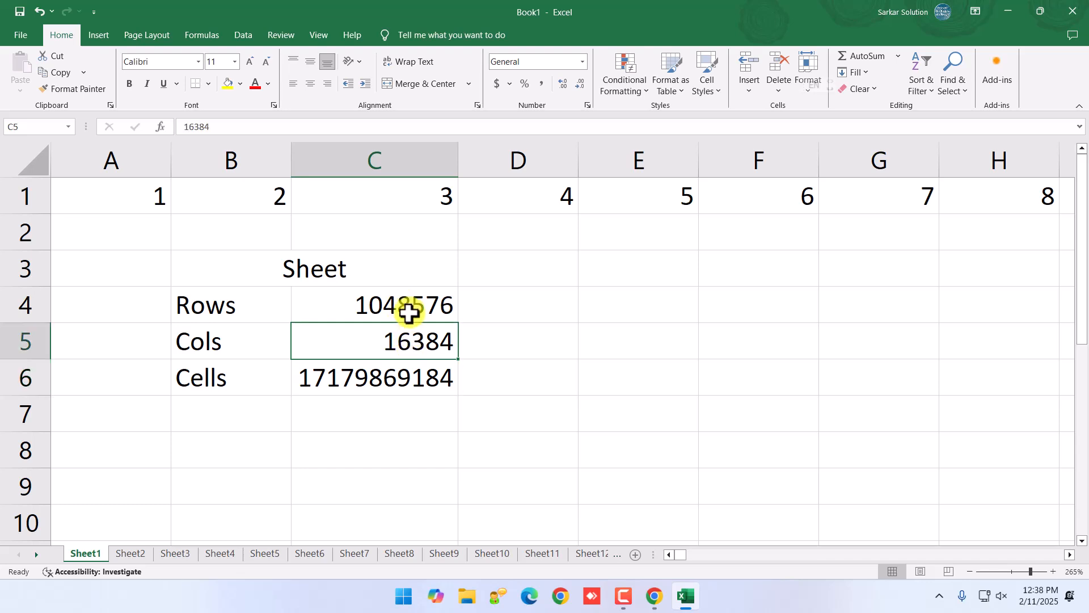
{"action": "left_click", "coordinate": [409, 312]}
{"action": "left_click", "coordinate": [409, 341]}
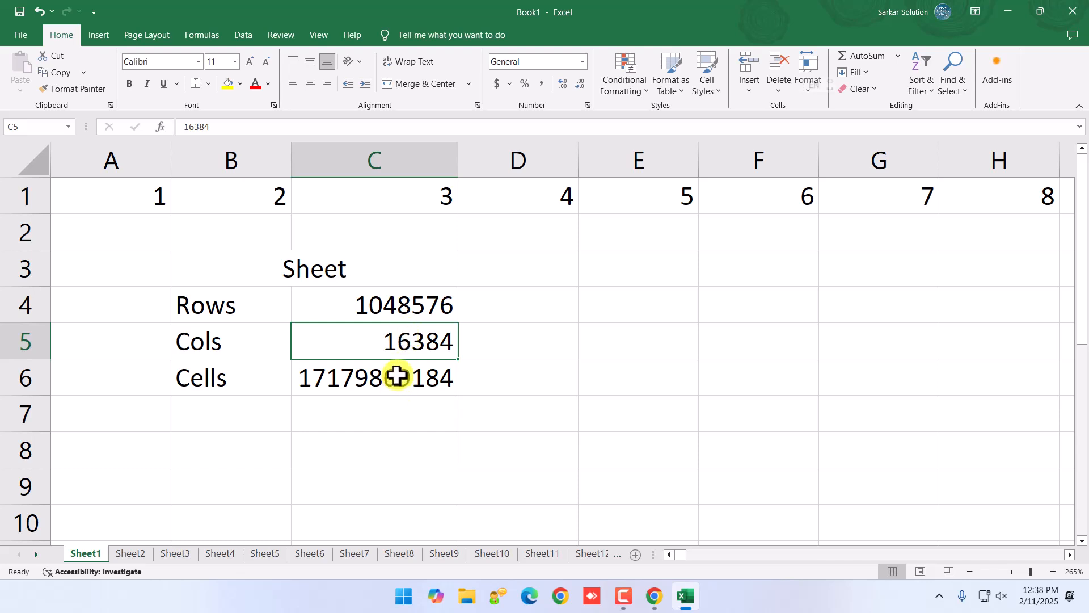
{"action": "left_click", "coordinate": [397, 375]}
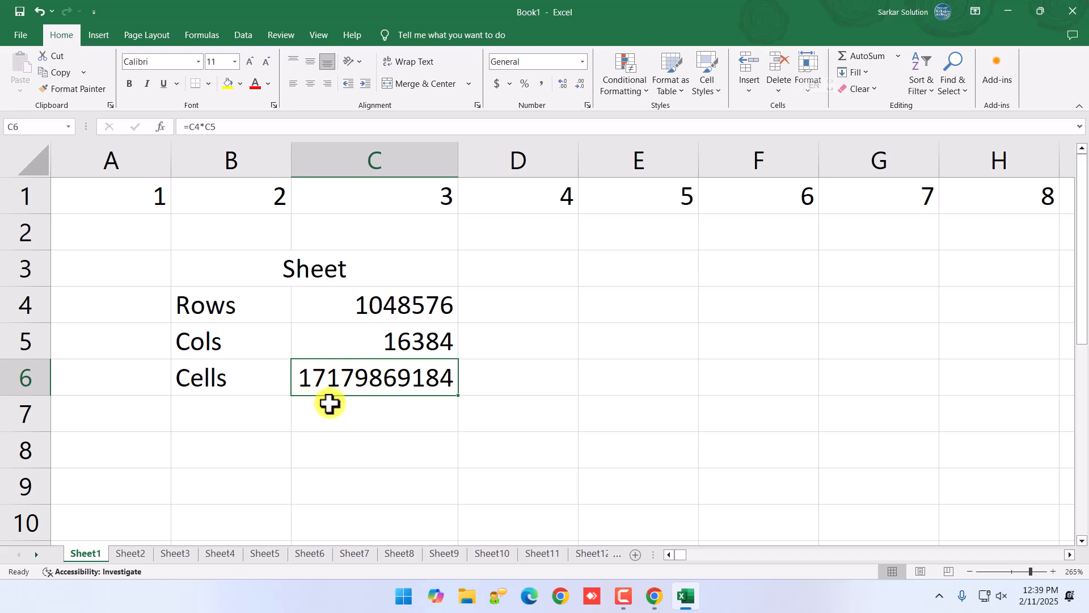
Count the digits of the Cells value by entering the formula =LEN(C6) in cell C7
{"action": "left_click", "coordinate": [367, 414]}
{"action": "type", "text": "=le"}
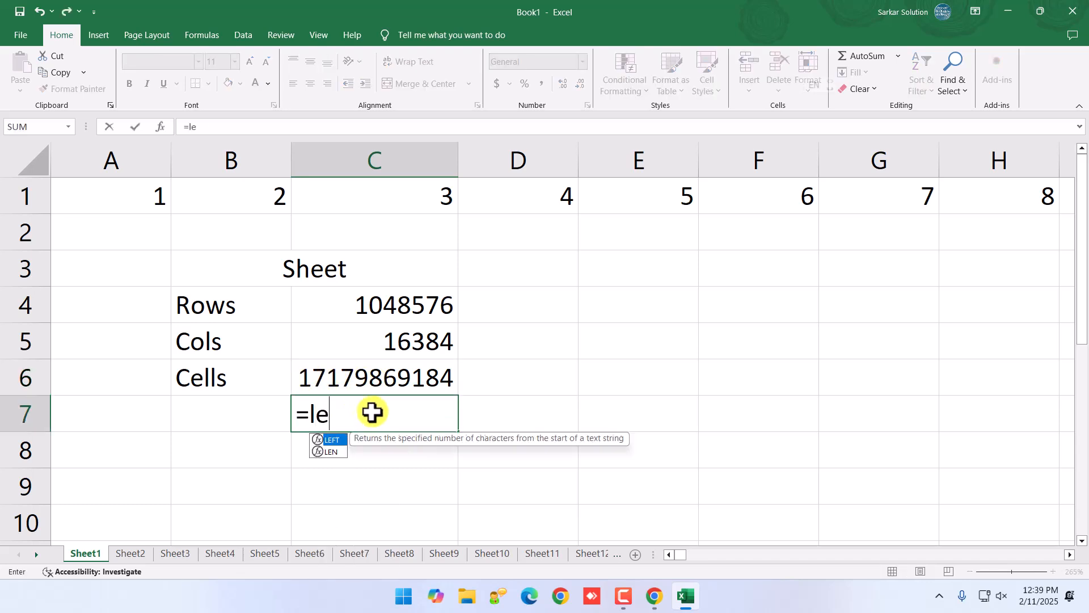
{"action": "type", "text": "n("}
{"action": "key", "text": "Up"}
{"action": "type", "text": ")"}
{"action": "key", "text": "Return"}
{"action": "left_click", "coordinate": [372, 413]}
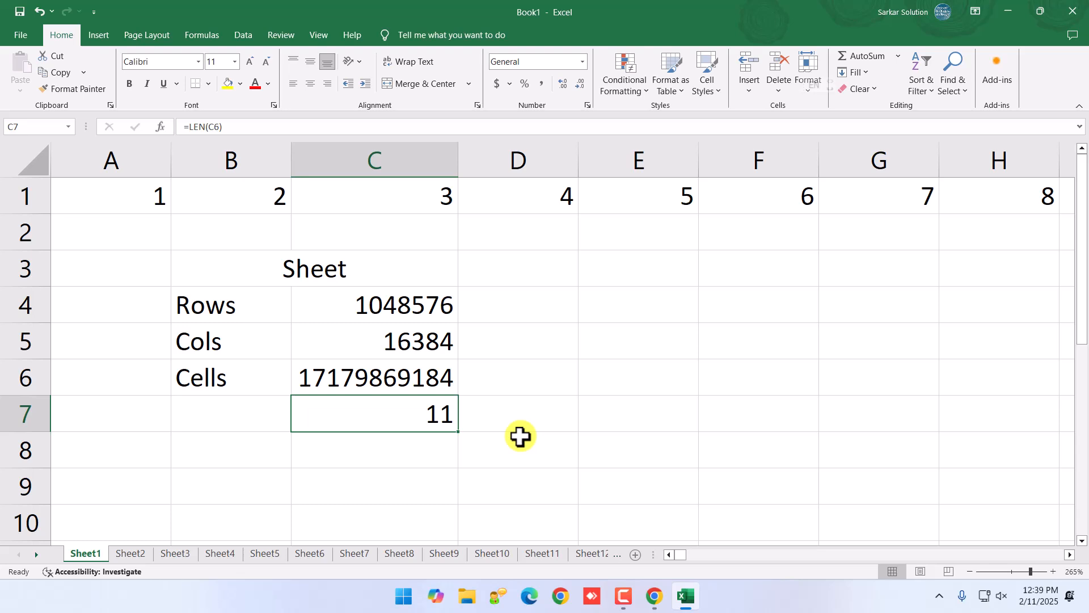
Review the Rows, Cols and Cells entries and clear the LEN formula from cell C7
{"action": "left_click", "coordinate": [489, 420]}
{"action": "left_click", "coordinate": [425, 418]}
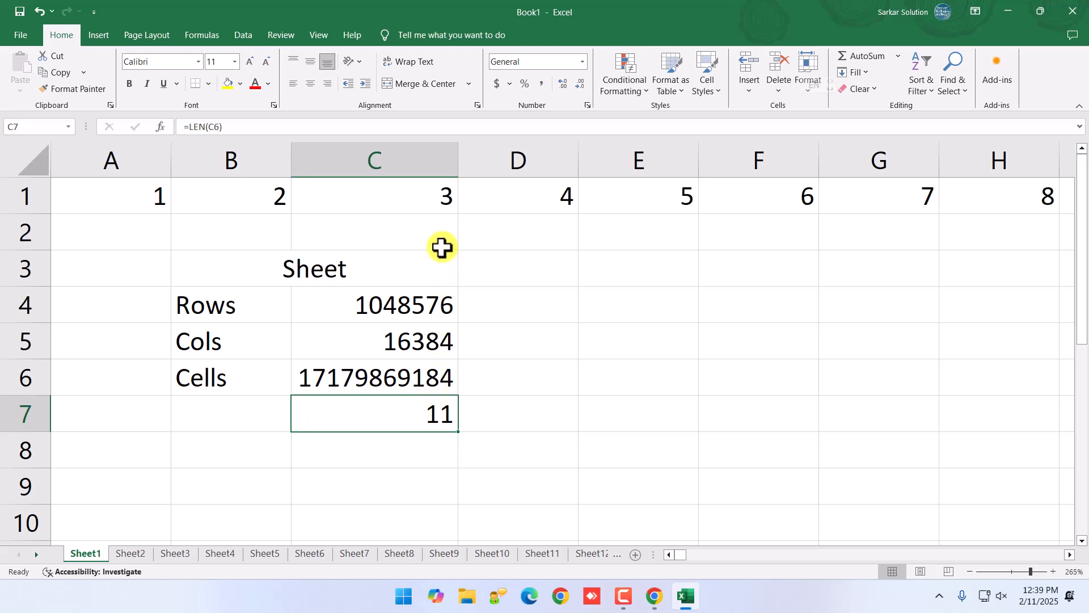
{"action": "left_click", "coordinate": [528, 377]}
{"action": "left_click", "coordinate": [420, 420]}
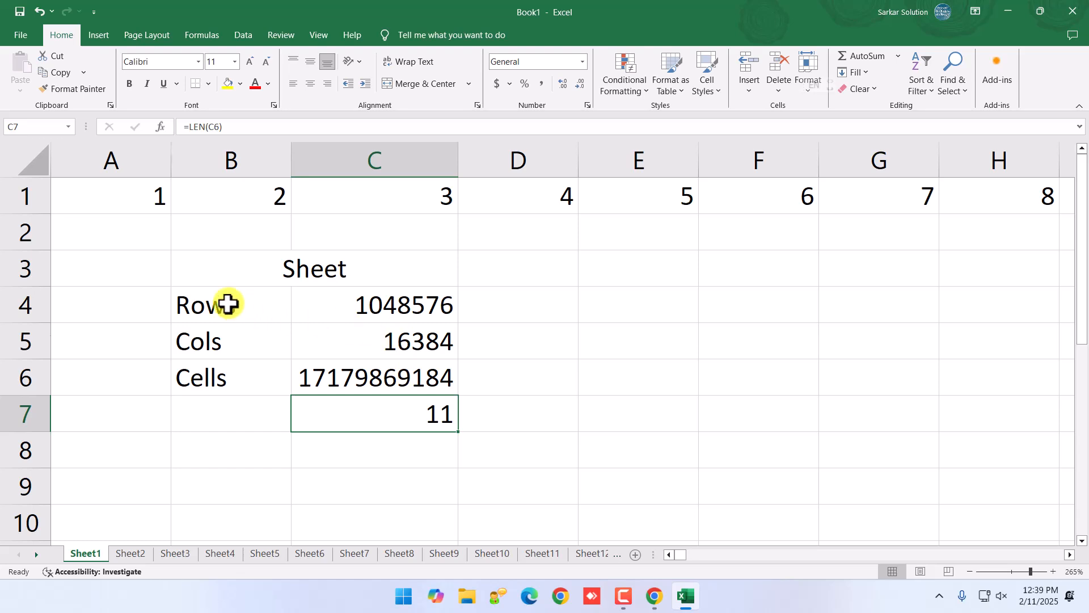
{"action": "left_click", "coordinate": [227, 305]}
{"action": "left_click", "coordinate": [224, 341]}
{"action": "left_click", "coordinate": [224, 375]}
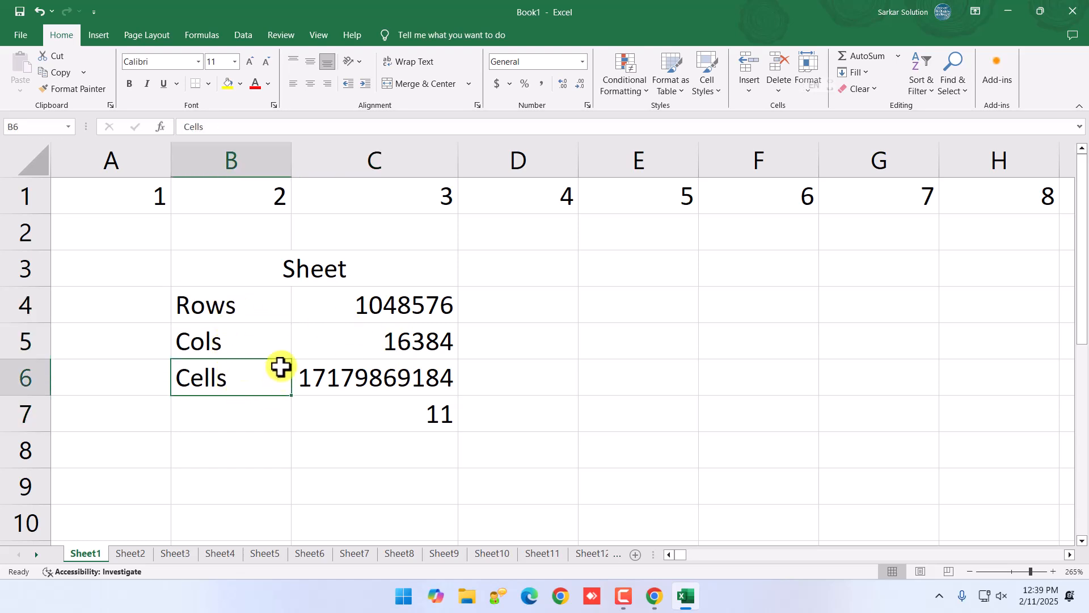
{"action": "left_click", "coordinate": [335, 271]}
{"action": "left_click_drag", "start_coordinate": [235, 315], "coordinate": [416, 376]}
{"action": "left_click", "coordinate": [427, 418]}
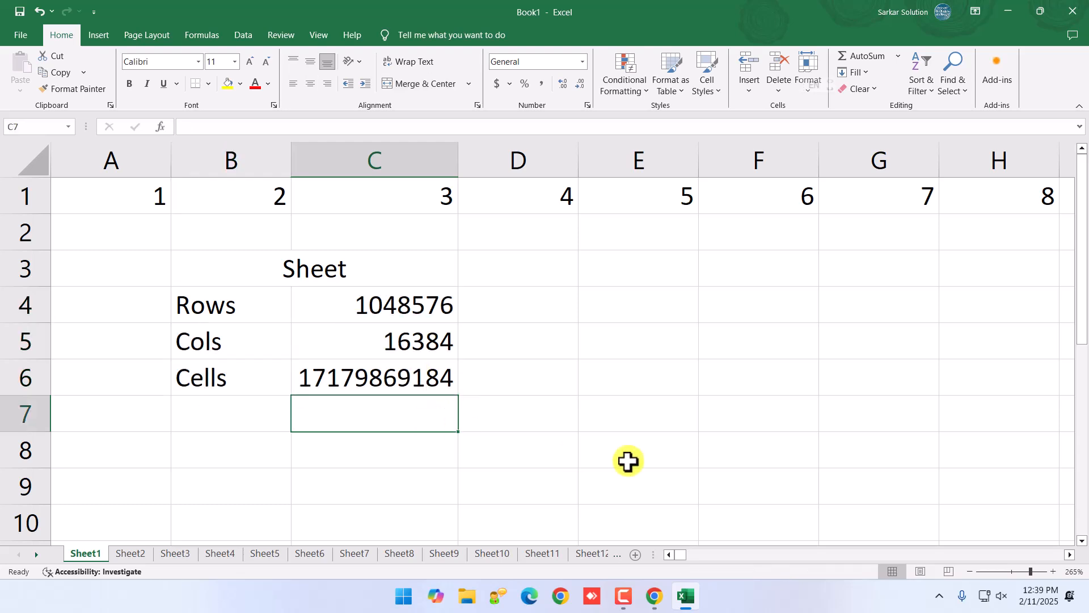
{"action": "left_click", "coordinate": [590, 451]}
Delete the whole number series from row 1, from A1 to the last column
{"action": "left_click", "coordinate": [92, 199]}
{"action": "key", "text": "End"}
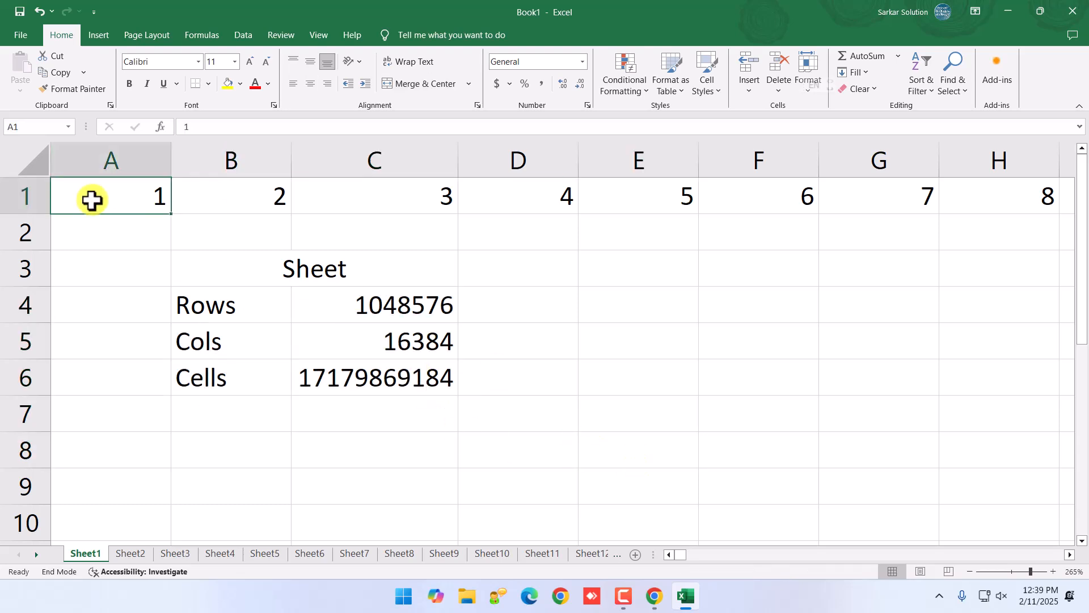
{"action": "key", "text": "shift+Right"}
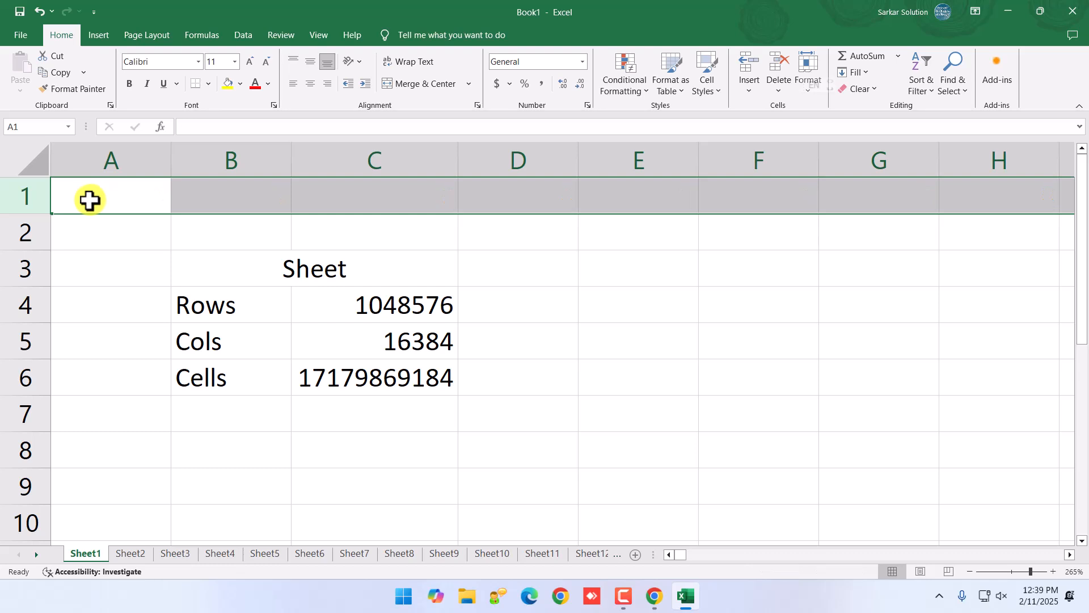
{"action": "left_click", "coordinate": [187, 298]}
{"action": "scroll", "coordinate": [310, 452], "scroll_direction": "down", "scroll_amount": 1}
{"action": "scroll", "coordinate": [284, 452], "scroll_direction": "up", "scroll_amount": 1}
{"action": "left_click", "coordinate": [195, 392]}
{"action": "left_click", "coordinate": [212, 416]}
{"action": "scroll", "coordinate": [207, 469], "scroll_direction": "down", "scroll_amount": 1}
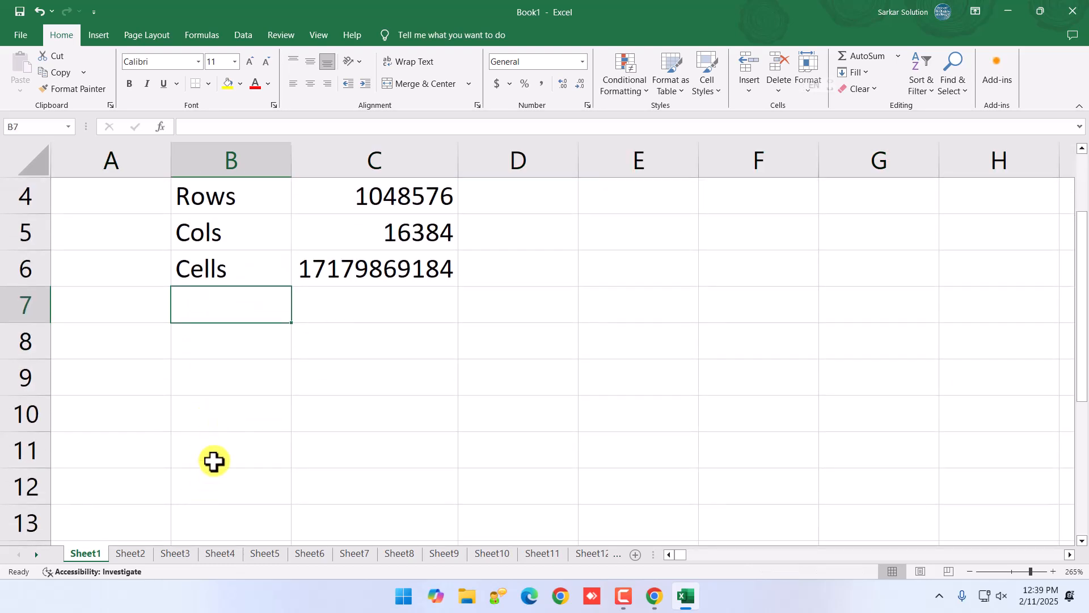
{"action": "left_click", "coordinate": [240, 424]}
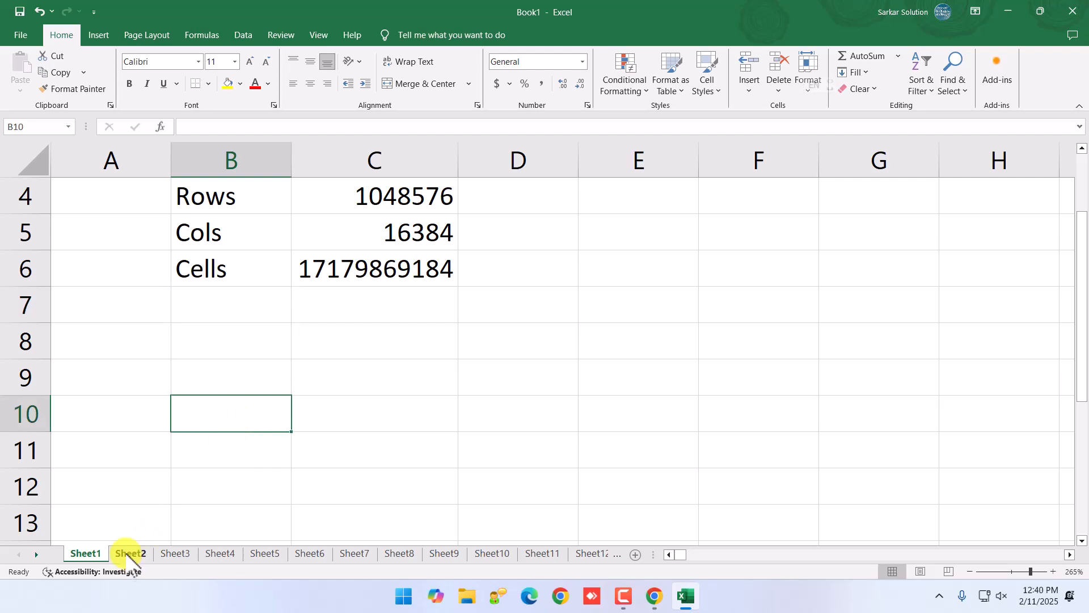
Switch to Sheet2, enlarge its view to 200% zoom and select cell D7
{"action": "left_click", "coordinate": [129, 553]}
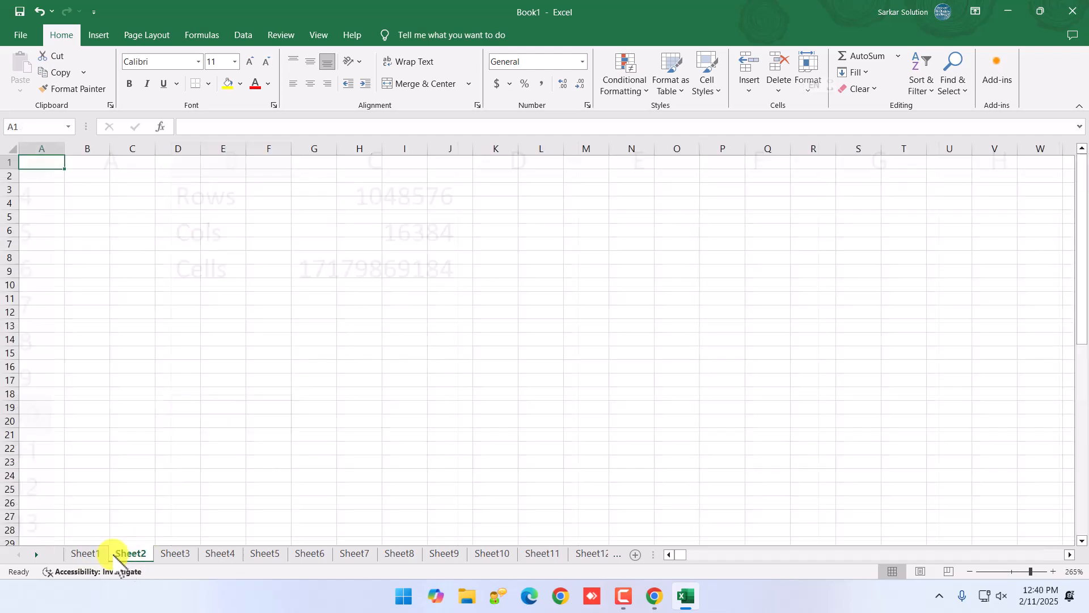
{"action": "left_click", "coordinate": [89, 554]}
{"action": "scroll", "coordinate": [179, 433], "scroll_direction": "up", "scroll_amount": 1}
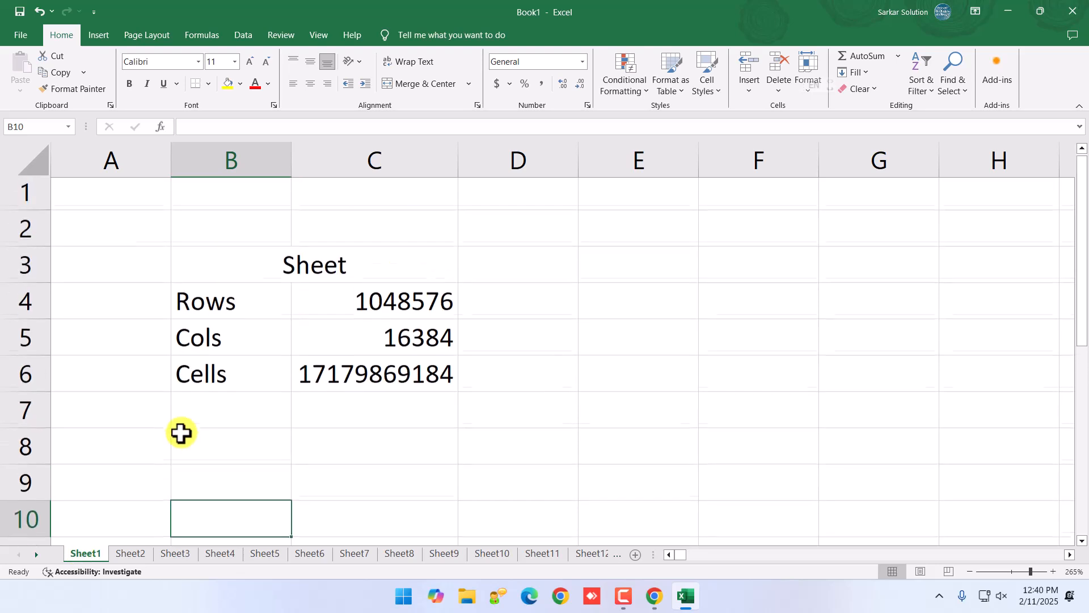
{"action": "left_click", "coordinate": [131, 553]}
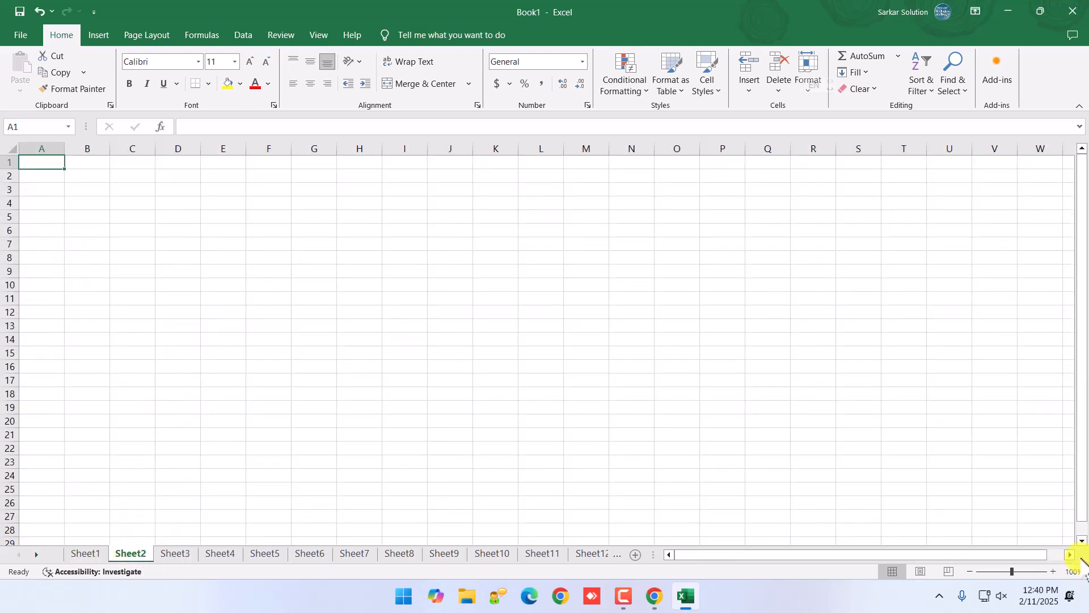
{"action": "left_click", "coordinate": [1053, 572]}
{"action": "left_click", "coordinate": [1053, 571]}
{"action": "left_click", "coordinate": [1053, 571]}
{"action": "left_click", "coordinate": [1054, 572]}
{"action": "left_click", "coordinate": [1054, 571]}
{"action": "left_click", "coordinate": [1053, 572]}
{"action": "left_click", "coordinate": [1054, 572]}
{"action": "left_click", "coordinate": [1054, 571]}
{"action": "left_click", "coordinate": [1053, 571]}
{"action": "left_click", "coordinate": [1053, 572]}
{"action": "left_click", "coordinate": [290, 282]}
{"action": "left_click_drag", "start_coordinate": [114, 193], "coordinate": [792, 475]}
{"action": "left_click", "coordinate": [335, 346]}
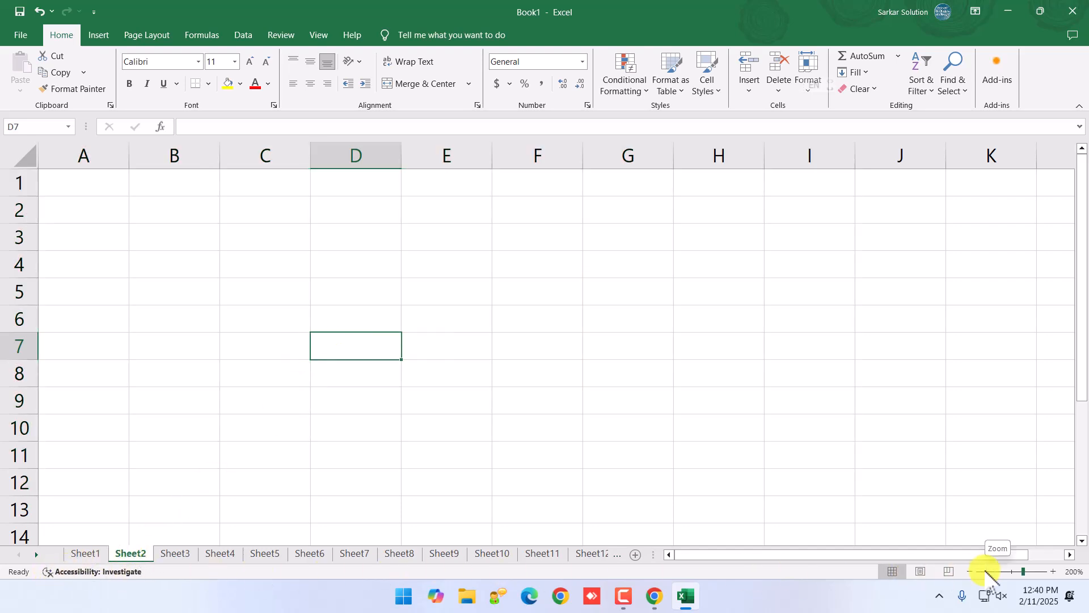
Increase the zoom of Sheet2 in steps to 290%
{"action": "left_click", "coordinate": [1053, 571]}
{"action": "left_click", "coordinate": [1053, 571]}
{"action": "left_click", "coordinate": [1053, 571]}
{"action": "left_click", "coordinate": [1053, 571]}
{"action": "left_click", "coordinate": [1053, 571]}
{"action": "left_click", "coordinate": [1053, 571]}
{"action": "left_click", "coordinate": [1053, 571]}
{"action": "left_click", "coordinate": [1053, 571]}
{"action": "left_click", "coordinate": [1053, 572]}
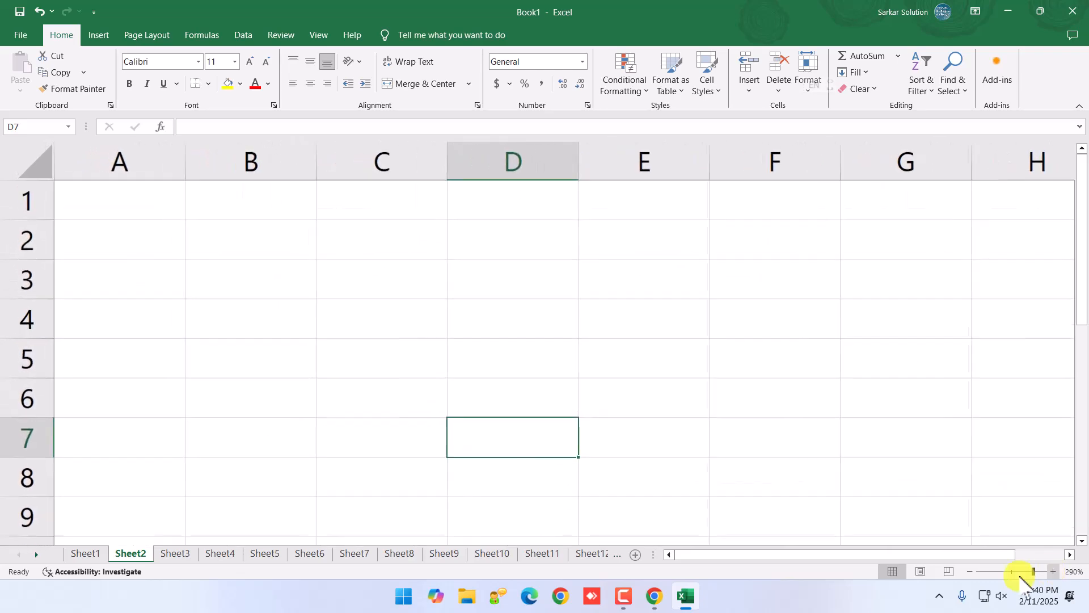
Reduce the zoom of Sheet2 in steps to just under 120%
{"action": "double_click", "coordinate": [970, 571]}
{"action": "left_click", "coordinate": [970, 571]}
{"action": "double_click", "coordinate": [971, 571]}
{"action": "left_click", "coordinate": [970, 571]}
{"action": "double_click", "coordinate": [970, 571]}
{"action": "left_click", "coordinate": [970, 572]}
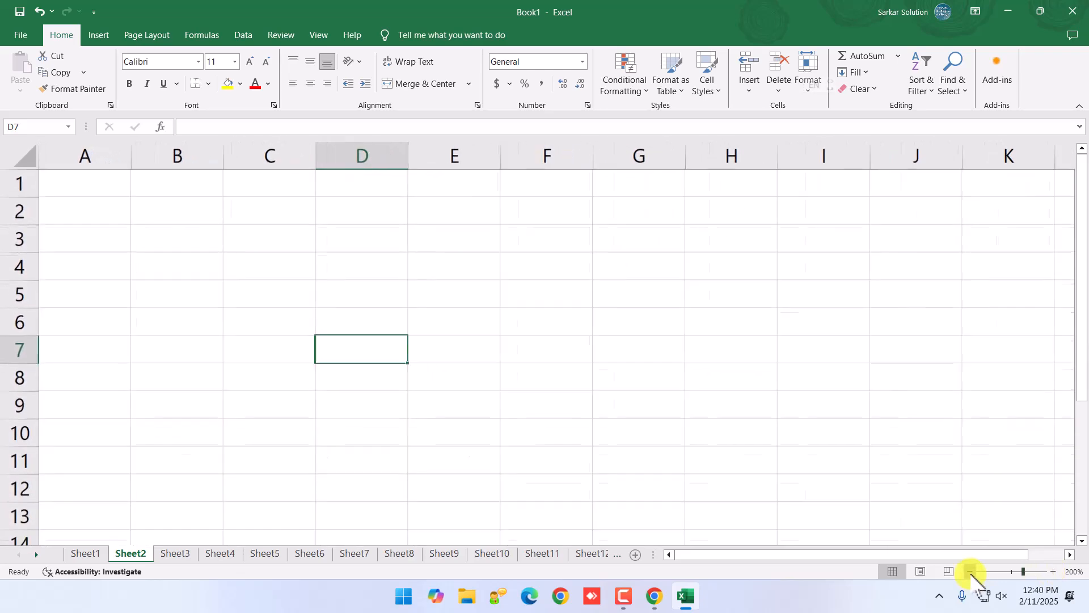
{"action": "double_click", "coordinate": [970, 571]}
{"action": "left_click", "coordinate": [970, 571]}
{"action": "double_click", "coordinate": [970, 572]}
{"action": "left_click", "coordinate": [970, 571]}
{"action": "double_click", "coordinate": [970, 571]}
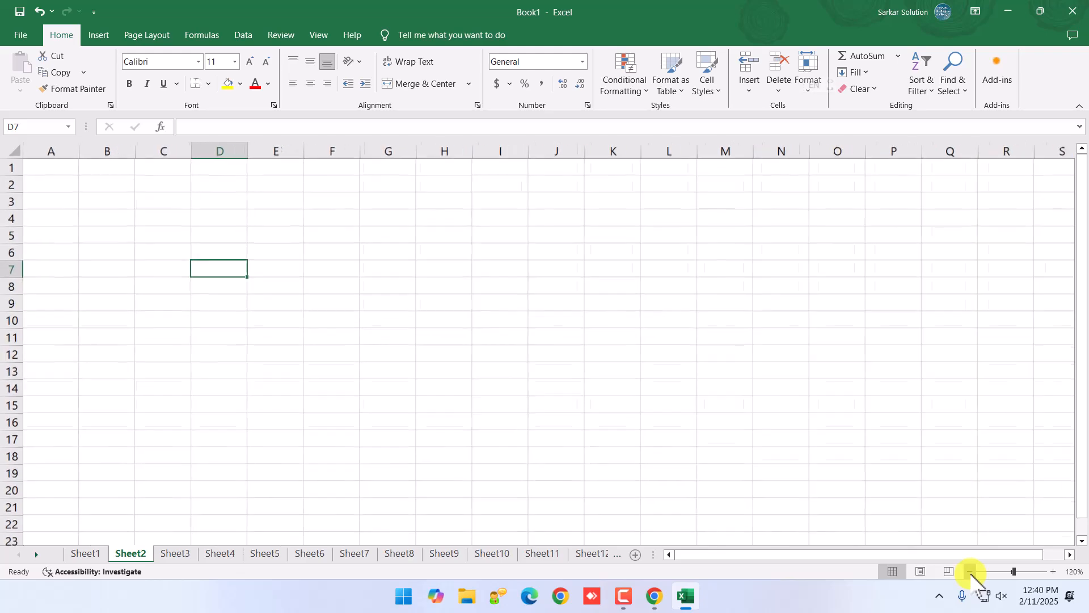
{"action": "left_click", "coordinate": [970, 572]}
Set the zoom of Sheet2 to 190%
{"action": "left_click", "coordinate": [1053, 572]}
{"action": "double_click", "coordinate": [1053, 571]}
{"action": "left_click", "coordinate": [1053, 572]}
{"action": "double_click", "coordinate": [1053, 572]}
{"action": "left_click", "coordinate": [1053, 571]}
{"action": "left_click", "coordinate": [1053, 572]}
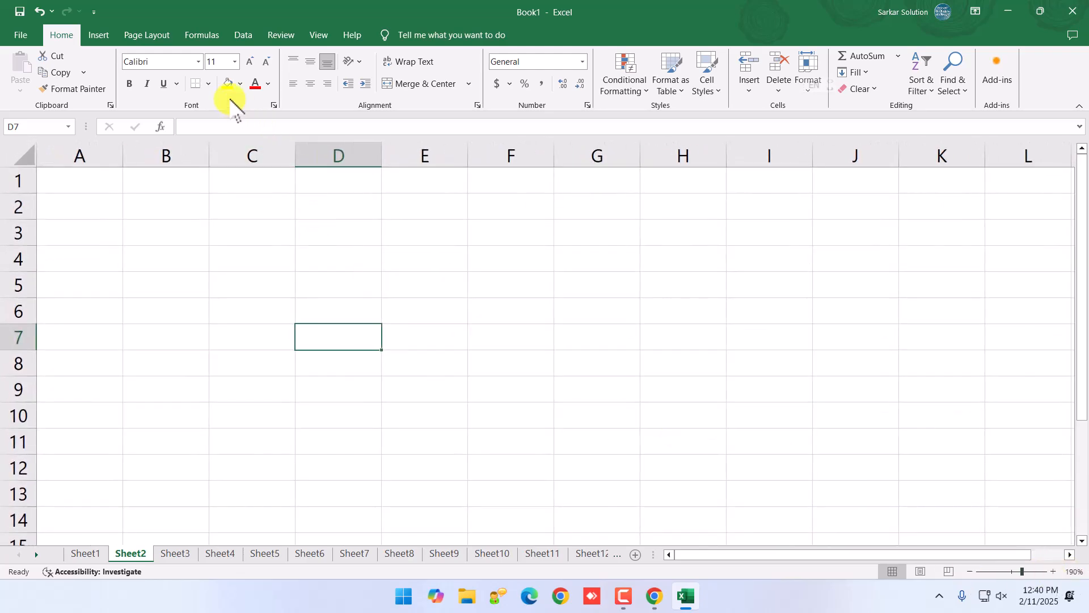